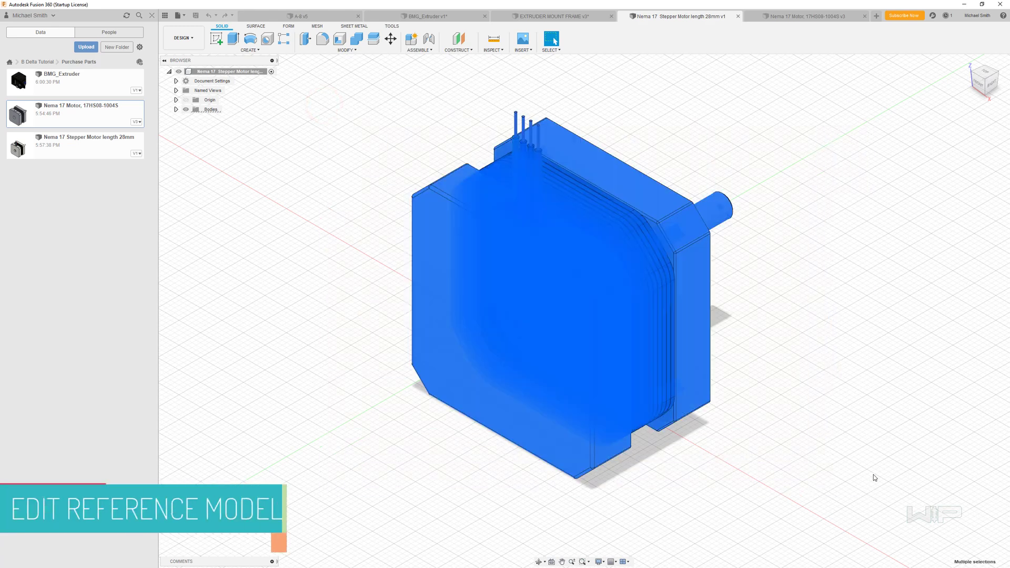
- Compare the Nema 17 17HS08-1004S motor with the Nema 17 28mm stepper motor, viewing the latter from its shaft side
{"action": "left_click", "coordinate": [874, 476]}
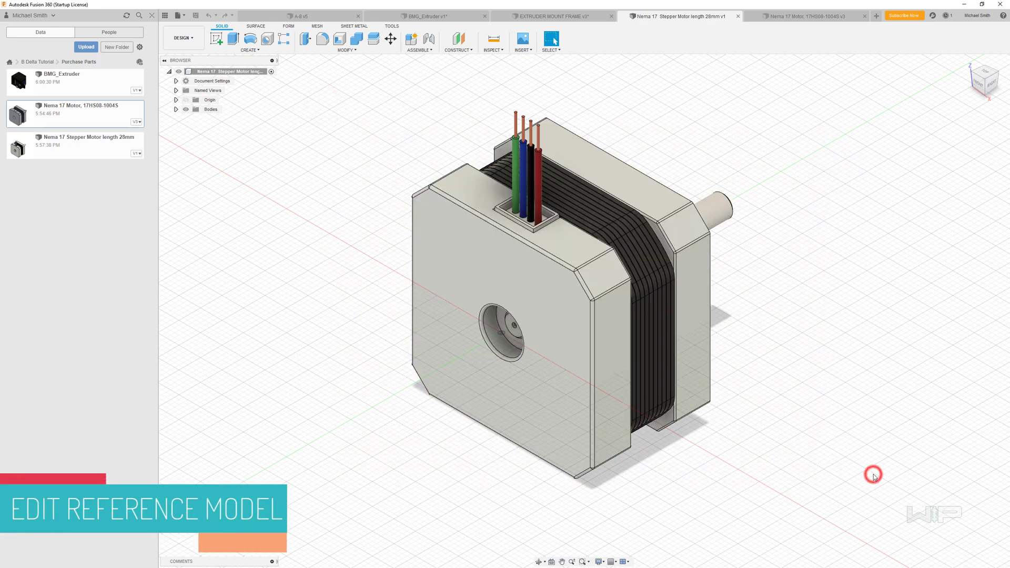
{"action": "left_click", "coordinate": [831, 17]}
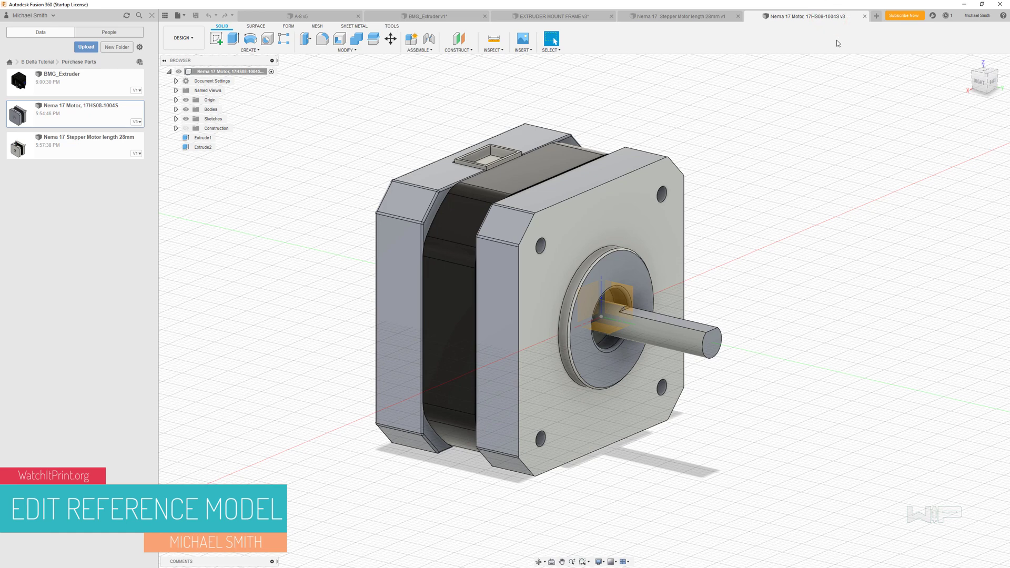
{"action": "left_click", "coordinate": [702, 17]}
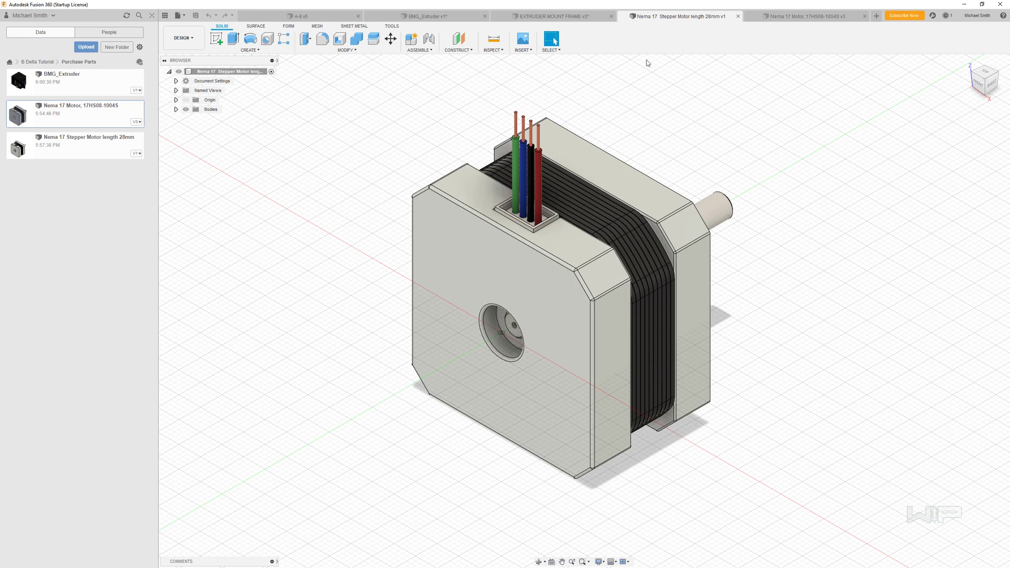
{"action": "middle_click_drag", "start_coordinate": [307, 336], "coordinate": [442, 328], "text": "shift"}
{"action": "middle_click_drag", "start_coordinate": [693, 220], "coordinate": [770, 141], "text": "shift"}
{"action": "scroll", "coordinate": [770, 138], "scroll_direction": "up", "scroll_amount": 2}
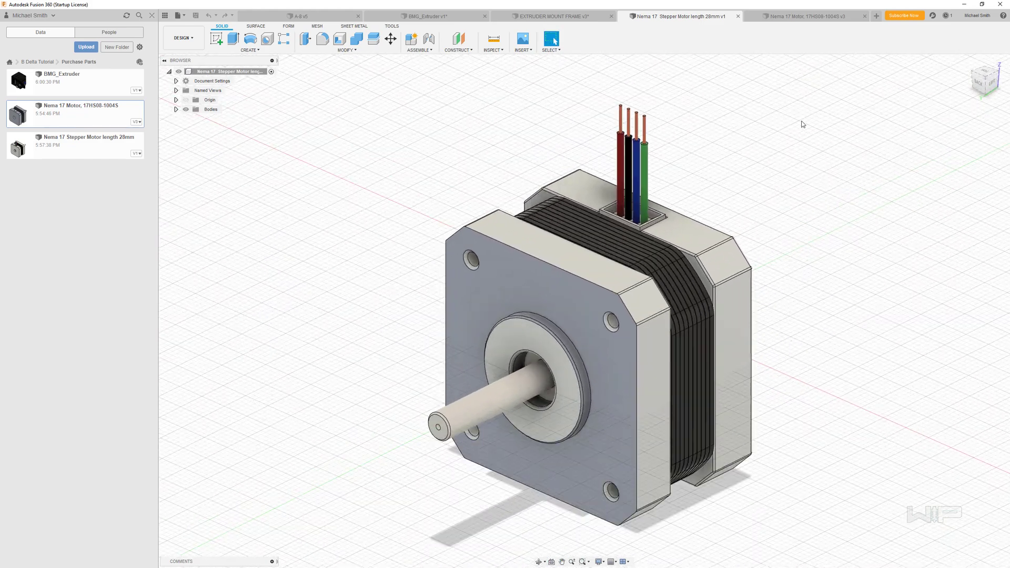
- Delete the wire bodies Body13 through Body20 that stick out of the motor's connector socket
{"action": "left_click", "coordinate": [177, 109]}
{"action": "scroll", "coordinate": [655, 134], "scroll_direction": "up", "scroll_amount": 4}
{"action": "left_click_drag", "start_coordinate": [577, 99], "coordinate": [700, 181]}
{"action": "left_click", "coordinate": [710, 181]}
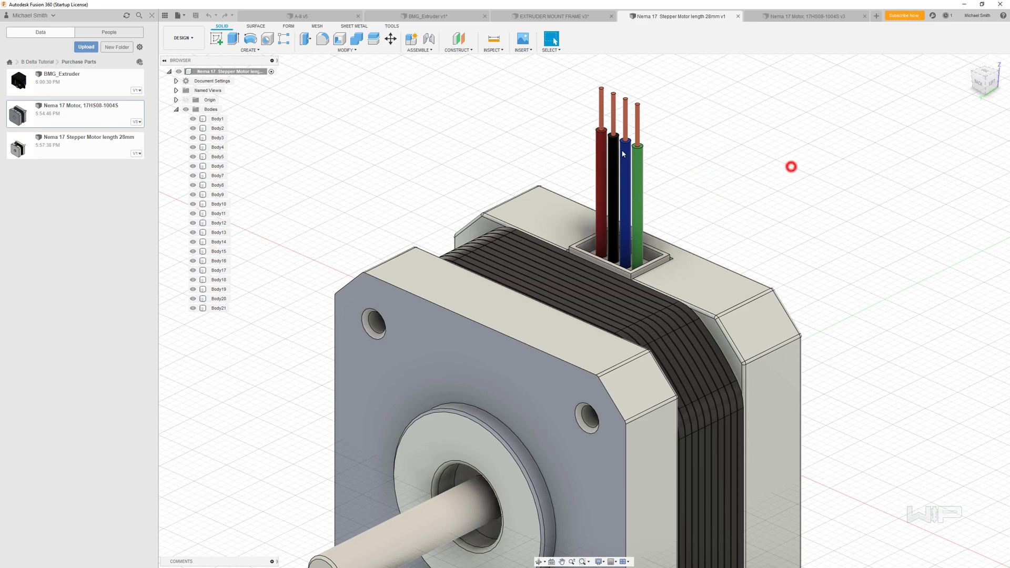
{"action": "left_click", "coordinate": [603, 148]}
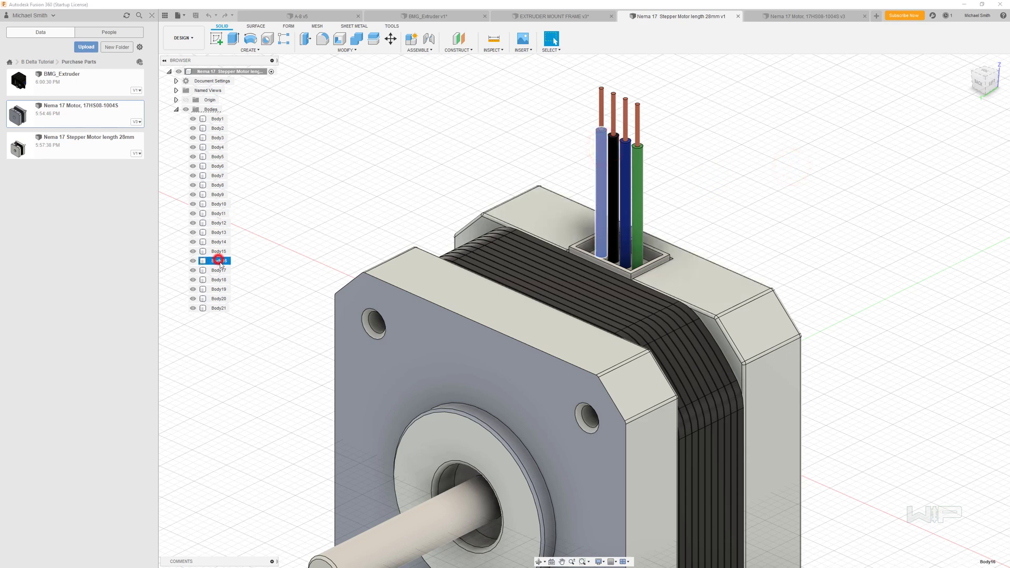
{"action": "left_click", "coordinate": [220, 280], "text": "ctrl"}
{"action": "left_click", "coordinate": [219, 289], "text": "ctrl"}
{"action": "left_click", "coordinate": [224, 300], "text": "ctrl"}
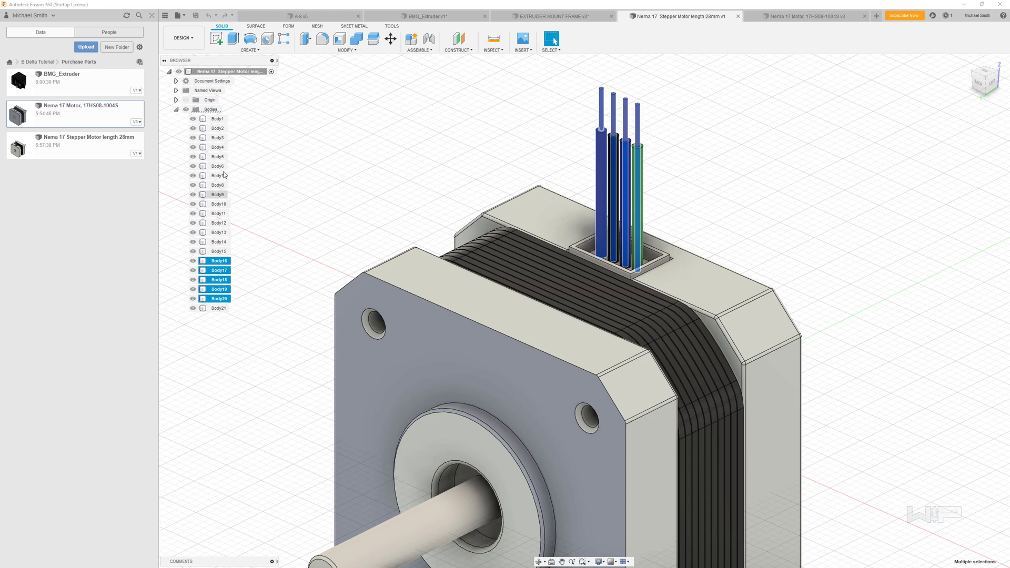
{"action": "left_click", "coordinate": [220, 252], "text": "ctrl"}
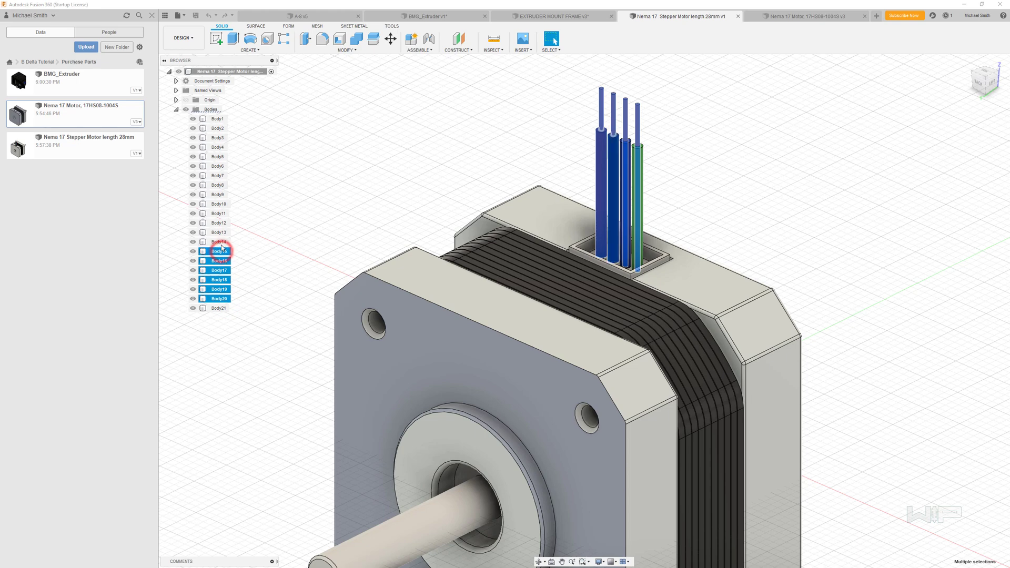
{"action": "left_click", "coordinate": [220, 242], "text": "ctrl"}
{"action": "left_click", "coordinate": [218, 234], "text": "ctrl"}
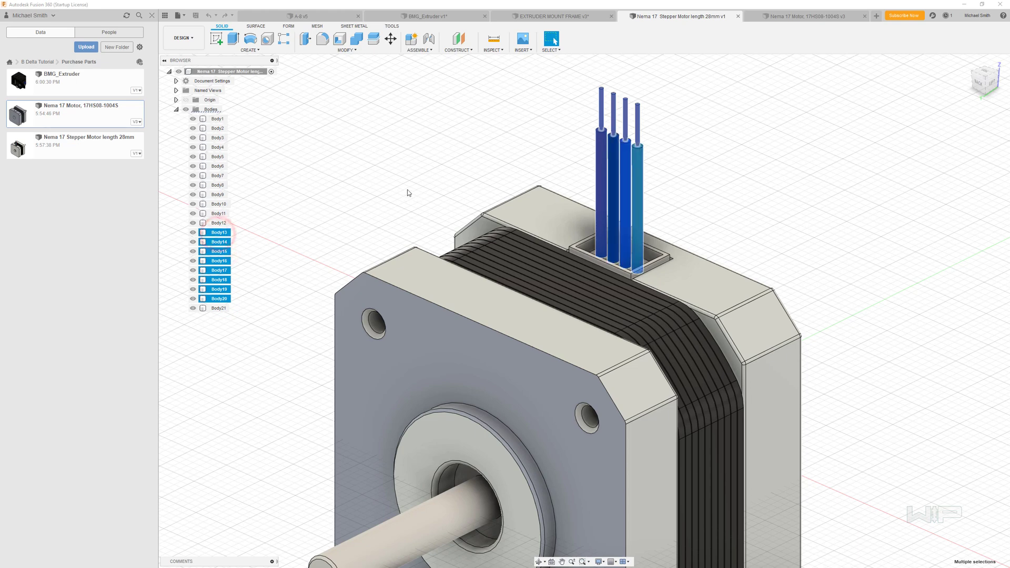
{"action": "key", "text": "Delete"}
- Isolate Body9, one of the thin black plates in the motor's middle stack, to inspect it alone
{"action": "left_click", "coordinate": [443, 367]}
{"action": "middle_click_drag", "start_coordinate": [443, 367], "coordinate": [530, 285], "text": "shift"}
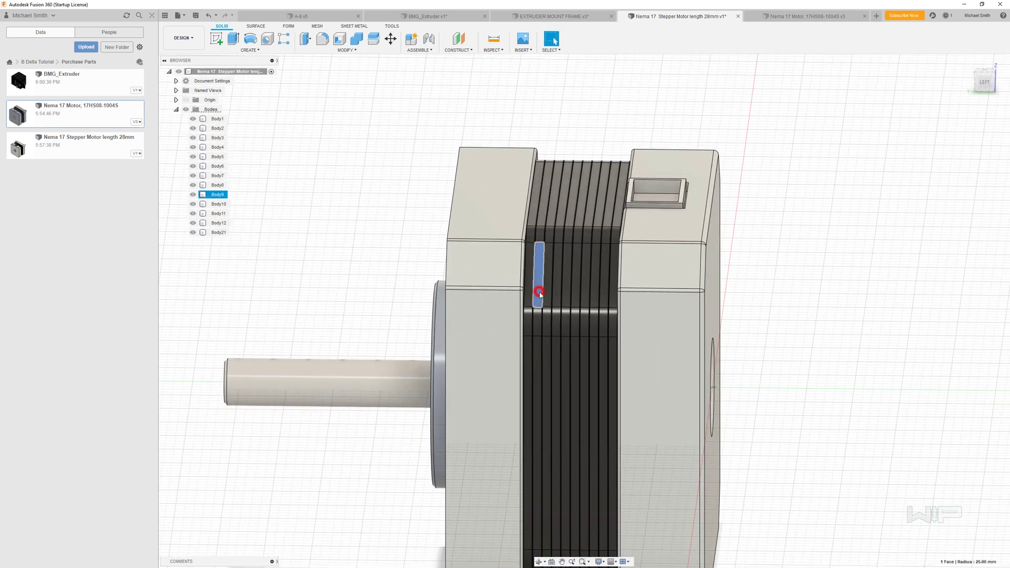
{"action": "right_click", "coordinate": [217, 195]}
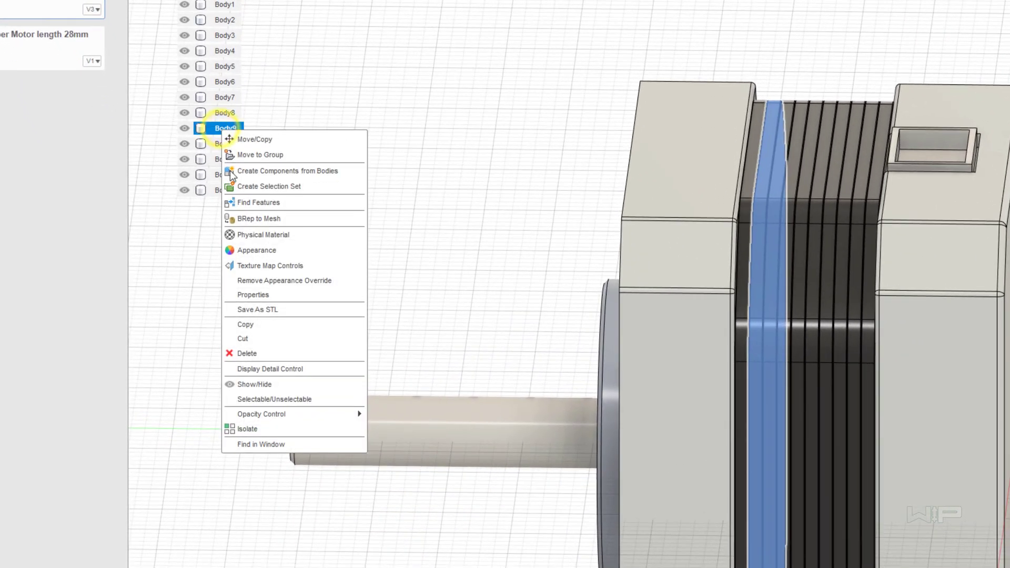
{"action": "left_click", "coordinate": [247, 428]}
{"action": "middle_click_drag", "start_coordinate": [266, 421], "coordinate": [567, 317], "text": "shift"}
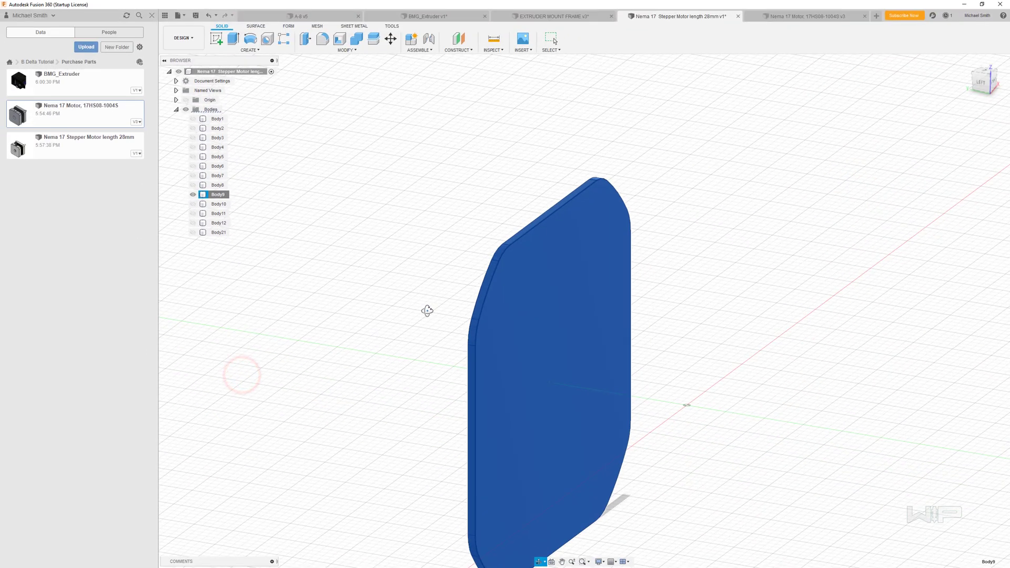
{"action": "middle_click_drag", "start_coordinate": [427, 311], "coordinate": [413, 305], "text": "shift"}
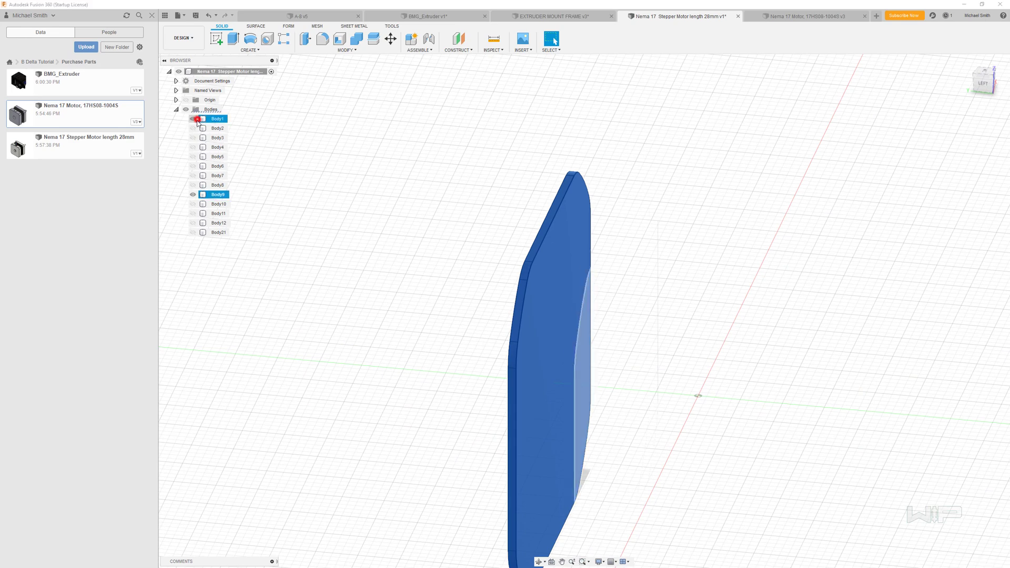
- Show all the other hidden motor bodies again around Body9
{"action": "left_click", "coordinate": [193, 119]}
{"action": "left_click", "coordinate": [193, 129]}
{"action": "left_click", "coordinate": [193, 138]}
{"action": "left_click", "coordinate": [194, 147]}
{"action": "left_click", "coordinate": [193, 157]}
{"action": "left_click", "coordinate": [193, 166]}
{"action": "left_click", "coordinate": [193, 176]}
{"action": "left_click", "coordinate": [193, 186]}
{"action": "left_click", "coordinate": [193, 204]}
{"action": "left_click", "coordinate": [193, 214]}
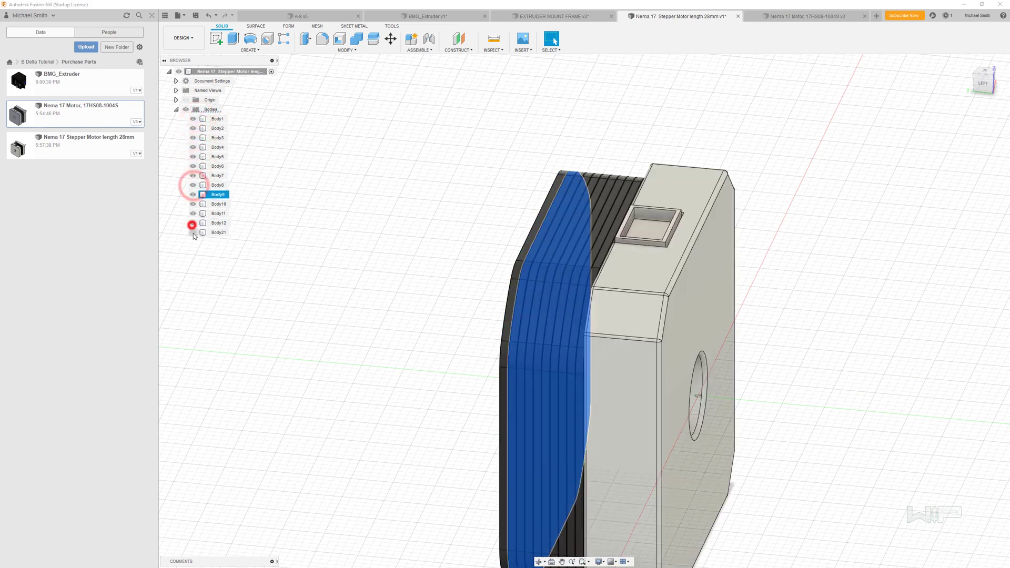
{"action": "left_click", "coordinate": [193, 223]}
{"action": "left_click", "coordinate": [193, 232]}
- Delete the stacked black plate bodies Body1 through Body9 between the two motor end housings
{"action": "left_click", "coordinate": [636, 278]}
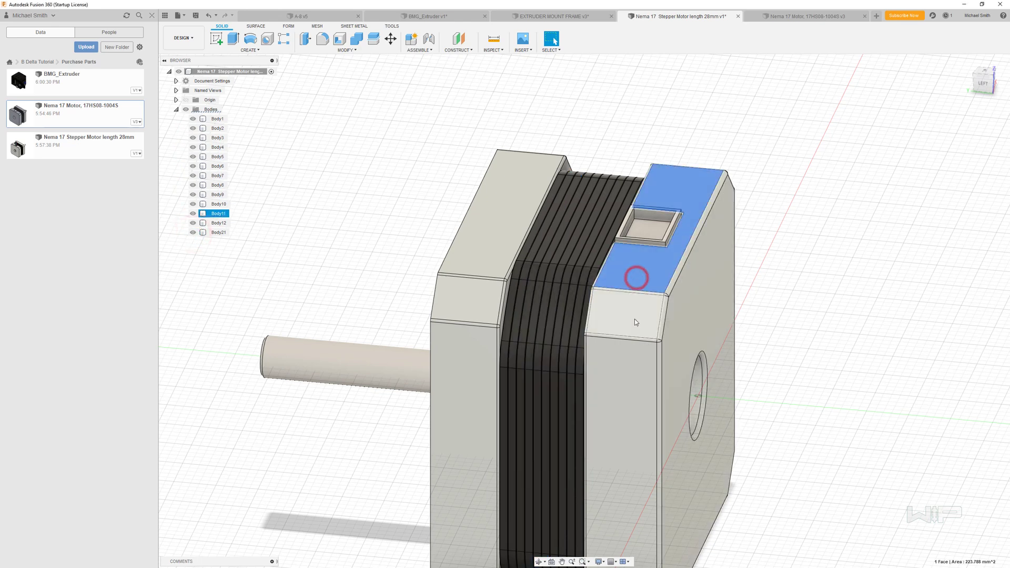
{"action": "middle_click_drag", "start_coordinate": [636, 320], "coordinate": [642, 318], "text": "shift"}
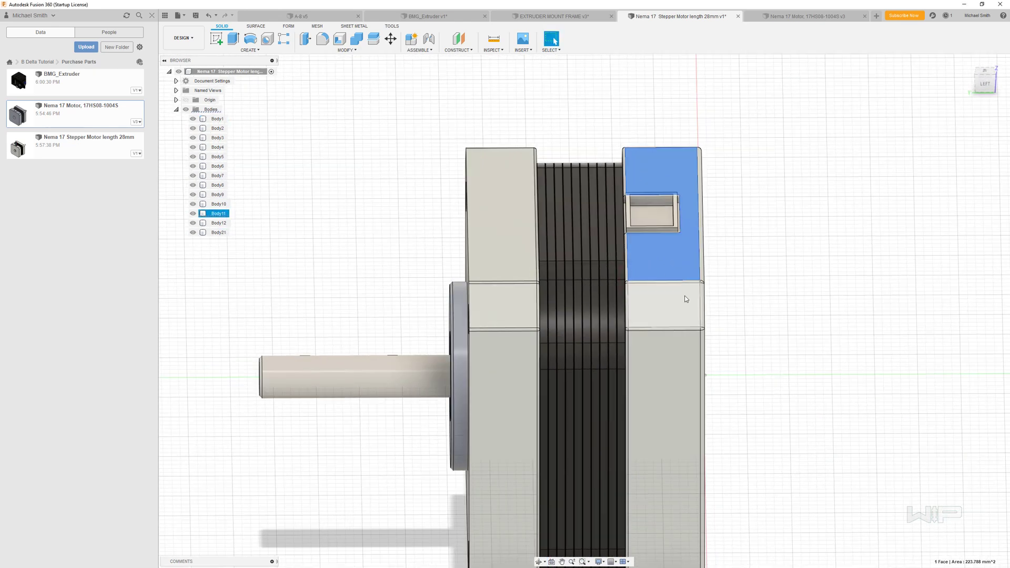
{"action": "scroll", "coordinate": [672, 347], "scroll_direction": "down", "scroll_amount": 3}
{"action": "middle_click_drag", "start_coordinate": [656, 345], "coordinate": [628, 304]}
{"action": "left_click", "coordinate": [383, 371]}
{"action": "scroll", "coordinate": [562, 235], "scroll_direction": "up", "scroll_amount": 3}
{"action": "scroll", "coordinate": [565, 205], "scroll_direction": "up", "scroll_amount": 1}
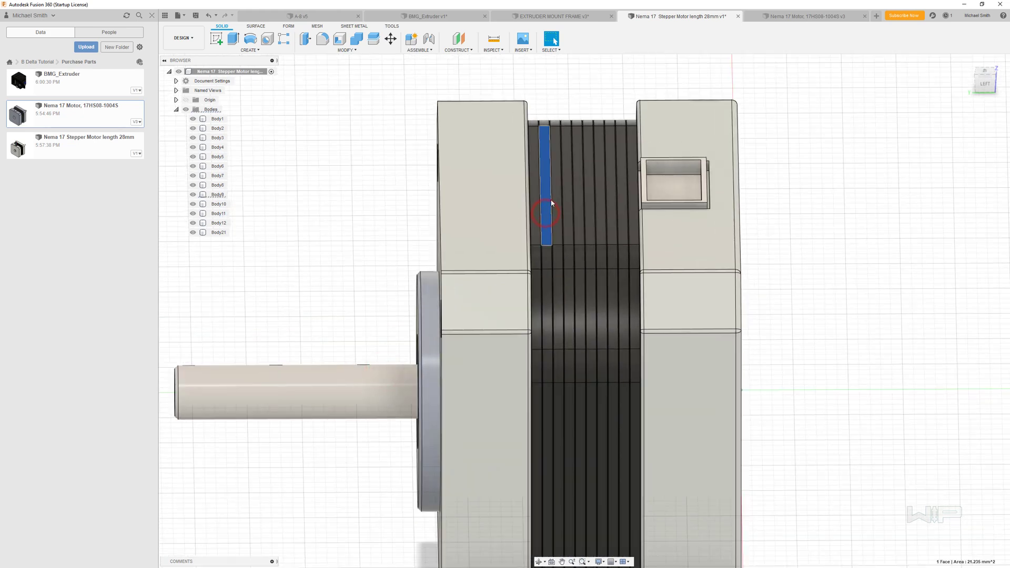
{"action": "left_click", "coordinate": [547, 200]}
{"action": "left_click", "coordinate": [227, 196]}
{"action": "left_click", "coordinate": [225, 185], "text": "ctrl"}
{"action": "left_click", "coordinate": [223, 176], "text": "ctrl"}
{"action": "left_click", "coordinate": [221, 165], "text": "ctrl"}
{"action": "left_click", "coordinate": [220, 156], "text": "ctrl"}
{"action": "left_click", "coordinate": [221, 148], "text": "ctrl"}
{"action": "left_click_drag", "start_coordinate": [223, 140], "coordinate": [221, 119]}
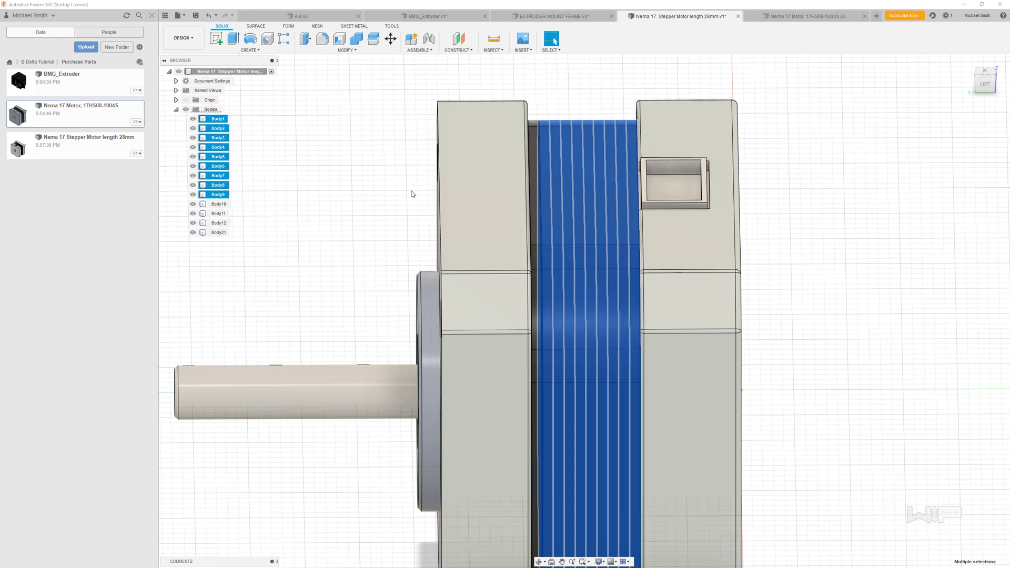
{"action": "key", "text": "Delete"}
- Isolate Body10, the remaining black plate behind the shaft-side housing
{"action": "mouse_move", "coordinate": [397, 189]}
{"action": "middle_mouse_down", "text": "shift"}
{"action": "mouse_move", "coordinate": [393, 210]}
{"action": "mouse_move", "coordinate": [412, 210]}
{"action": "mouse_move", "coordinate": [377, 203]}
{"action": "mouse_move", "coordinate": [388, 204]}
{"action": "middle_mouse_up", "text": "shift"}
{"action": "scroll", "coordinate": [513, 253], "scroll_direction": "up", "scroll_amount": 1}
{"action": "left_click", "coordinate": [529, 132]}
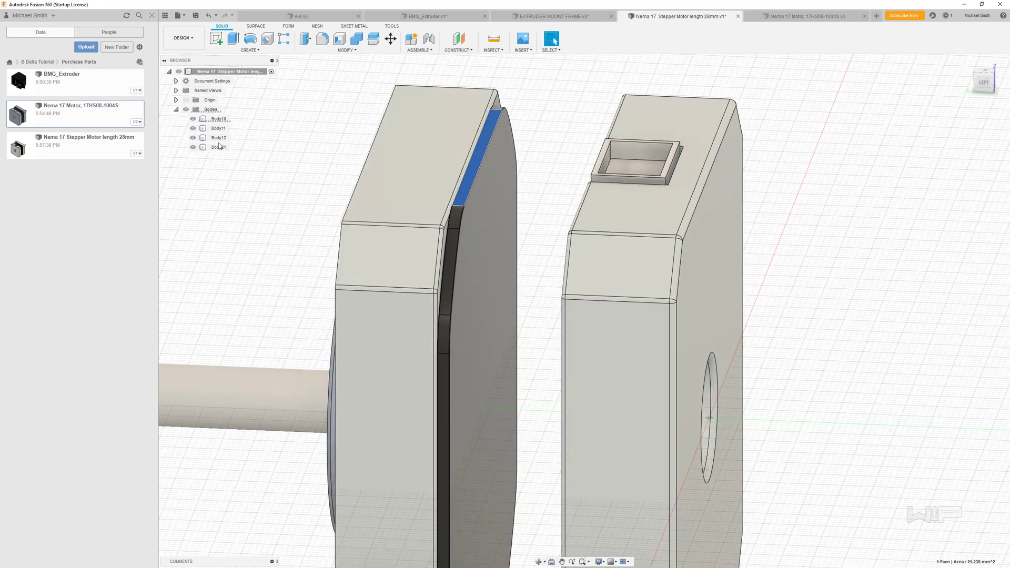
{"action": "right_click", "coordinate": [223, 118]}
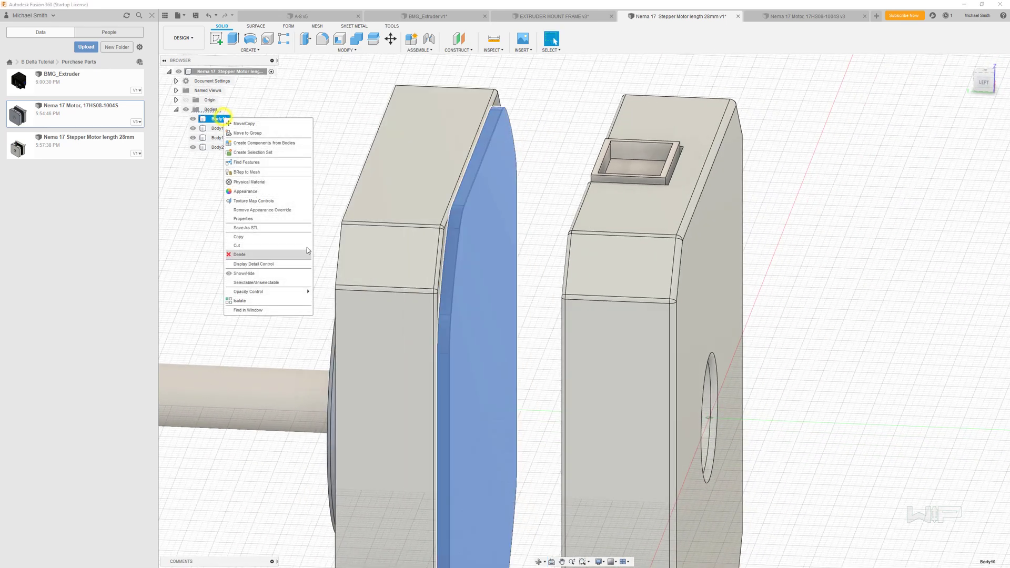
{"action": "left_click", "coordinate": [246, 302]}
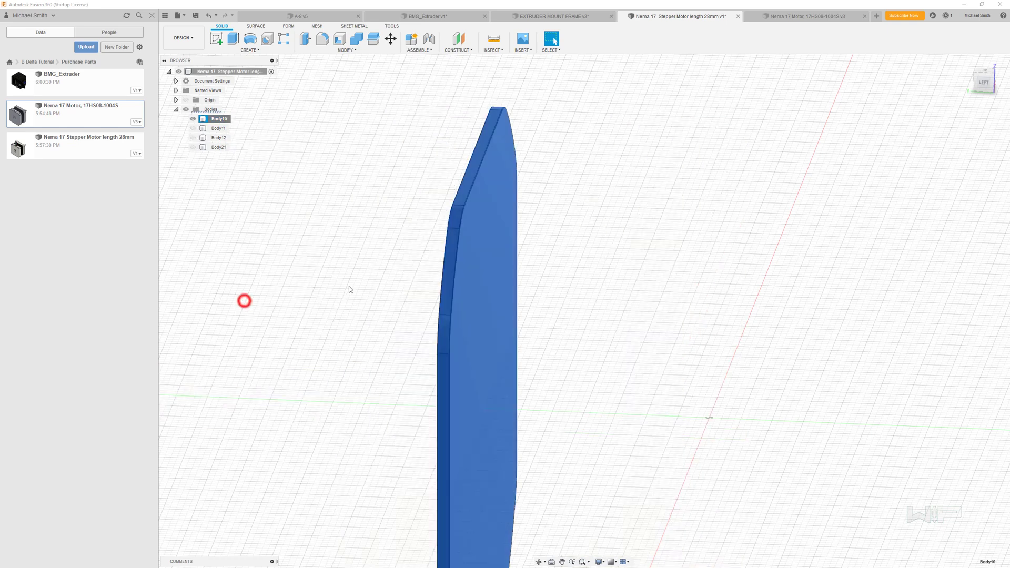
{"action": "left_click", "coordinate": [562, 153]}
- Try to delete individual narrow edge faces on the rim of the isolated black plate
{"action": "scroll", "coordinate": [484, 131], "scroll_direction": "up", "scroll_amount": 3}
{"action": "middle_click_drag", "start_coordinate": [485, 141], "coordinate": [516, 324], "text": "shift"}
{"action": "scroll", "coordinate": [516, 323], "scroll_direction": "down", "scroll_amount": 2}
{"action": "middle_click_drag", "start_coordinate": [480, 414], "coordinate": [506, 287]}
{"action": "scroll", "coordinate": [444, 335], "scroll_direction": "up", "scroll_amount": 5}
{"action": "left_click", "coordinate": [456, 296]}
{"action": "key", "text": "Delete"}
{"action": "left_click", "coordinate": [471, 262]}
{"action": "key", "text": "Delete"}
- Select the narrow edge faces around the black plate's rim together and delete them
{"action": "left_click", "coordinate": [423, 477]}
{"action": "left_click", "coordinate": [465, 269], "text": "ctrl"}
{"action": "scroll", "coordinate": [664, 307], "scroll_direction": "down", "scroll_amount": 3}
{"action": "middle_click_drag", "start_coordinate": [664, 308], "coordinate": [584, 339], "text": "shift"}
{"action": "scroll", "coordinate": [584, 338], "scroll_direction": "down", "scroll_amount": 2}
{"action": "middle_click_drag", "start_coordinate": [728, 292], "coordinate": [616, 285]}
{"action": "scroll", "coordinate": [662, 281], "scroll_direction": "up", "scroll_amount": 6}
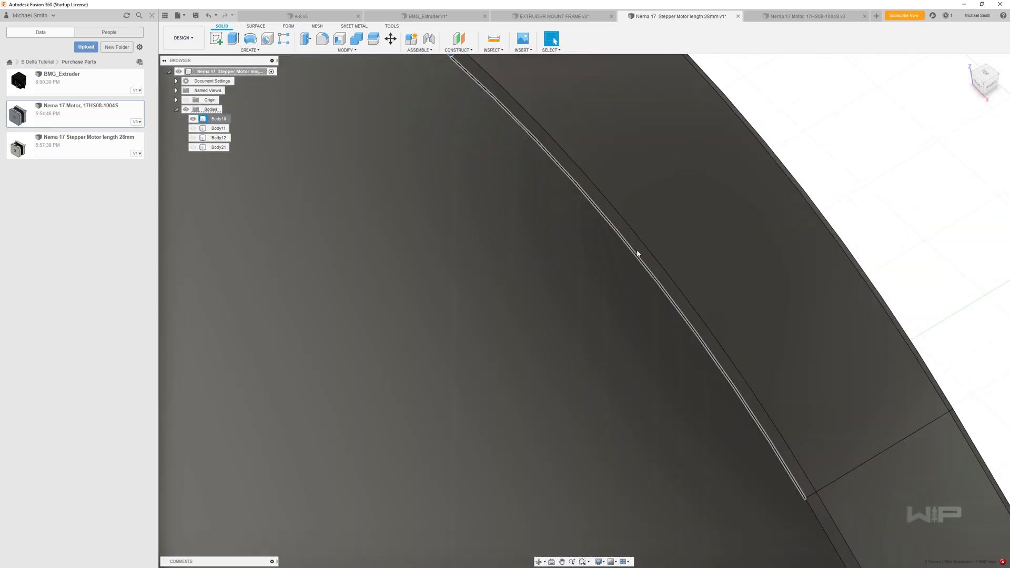
{"action": "left_click", "coordinate": [637, 249], "text": "ctrl"}
{"action": "middle_click_drag", "start_coordinate": [695, 359], "coordinate": [819, 522], "text": "shift"}
{"action": "left_click", "coordinate": [822, 517], "text": "ctrl"}
{"action": "scroll", "coordinate": [607, 461], "scroll_direction": "down", "scroll_amount": 3}
{"action": "middle_click_drag", "start_coordinate": [607, 461], "coordinate": [557, 212]}
{"action": "scroll", "coordinate": [557, 212], "scroll_direction": "up", "scroll_amount": 3}
{"action": "left_click", "coordinate": [532, 368], "text": "ctrl"}
{"action": "scroll", "coordinate": [532, 368], "scroll_direction": "down", "scroll_amount": 3}
{"action": "middle_click_drag", "start_coordinate": [532, 367], "coordinate": [572, 267], "text": "shift"}
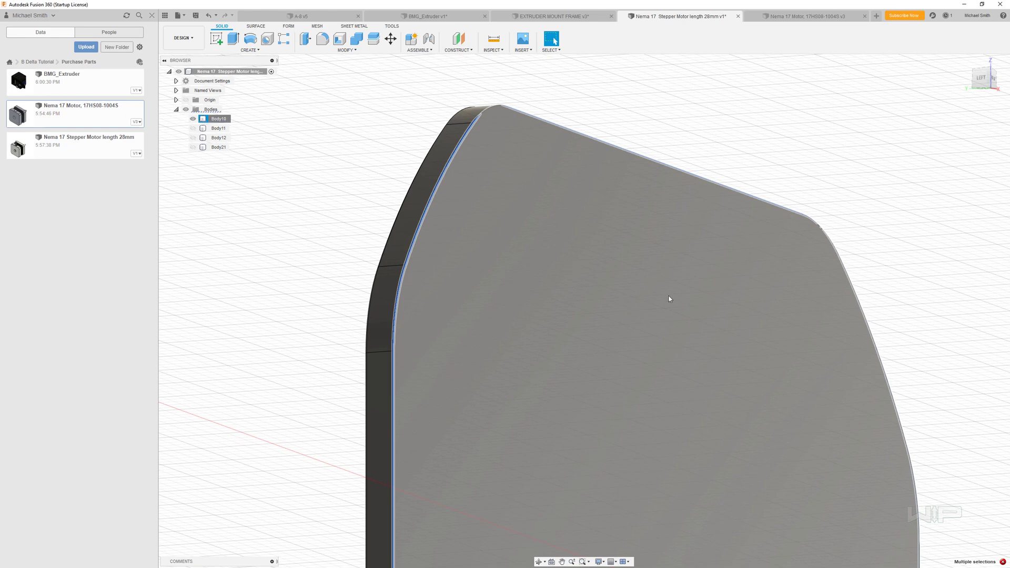
{"action": "key", "text": "Escape"}
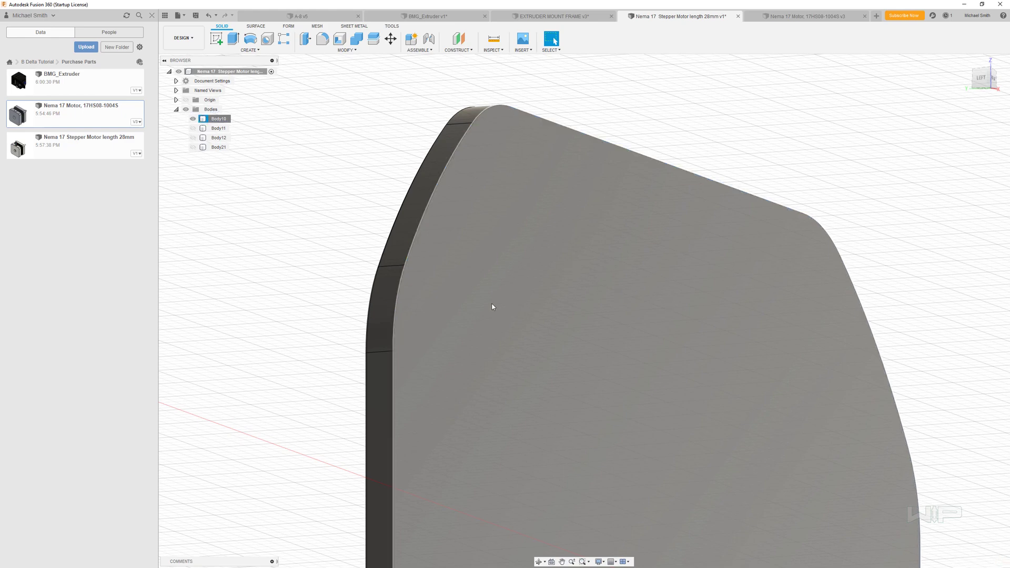
- Return to the home view and unisolate Body10 to bring back the other motor bodies
{"action": "scroll", "coordinate": [391, 311], "scroll_direction": "up", "scroll_amount": 3}
{"action": "middle_click_drag", "start_coordinate": [383, 321], "coordinate": [366, 256], "text": "shift"}
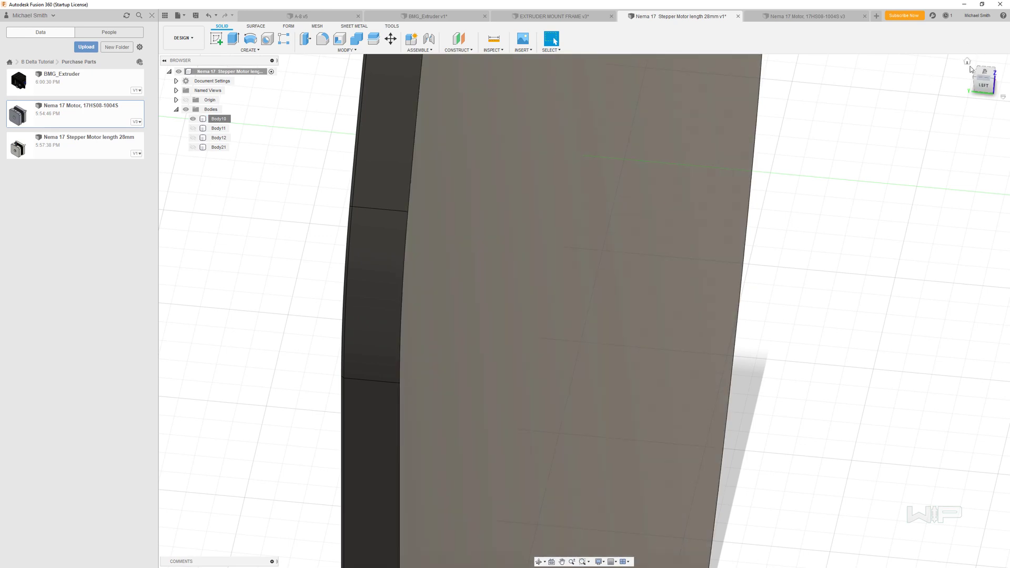
{"action": "left_click", "coordinate": [968, 62]}
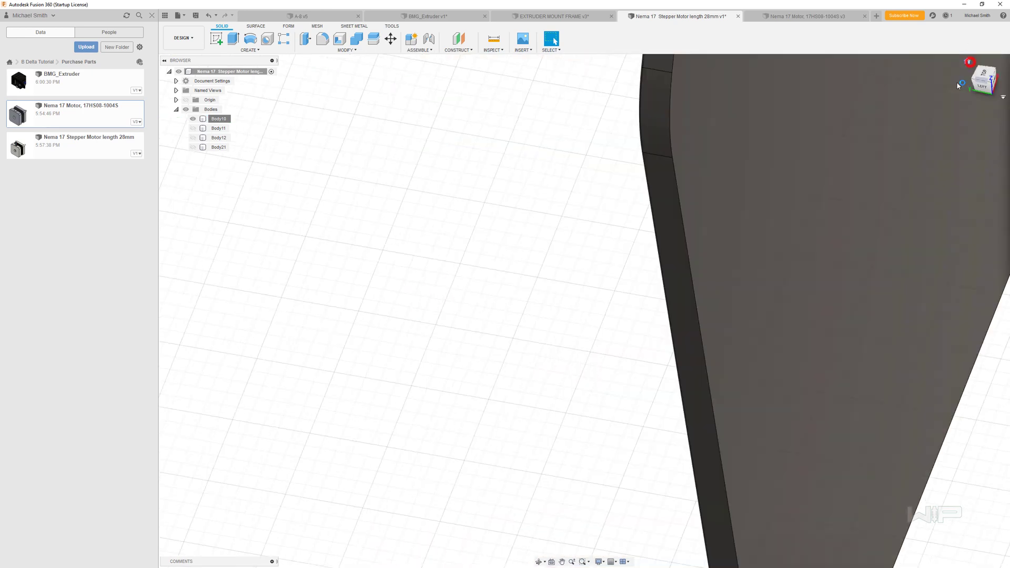
{"action": "right_click", "coordinate": [214, 119]}
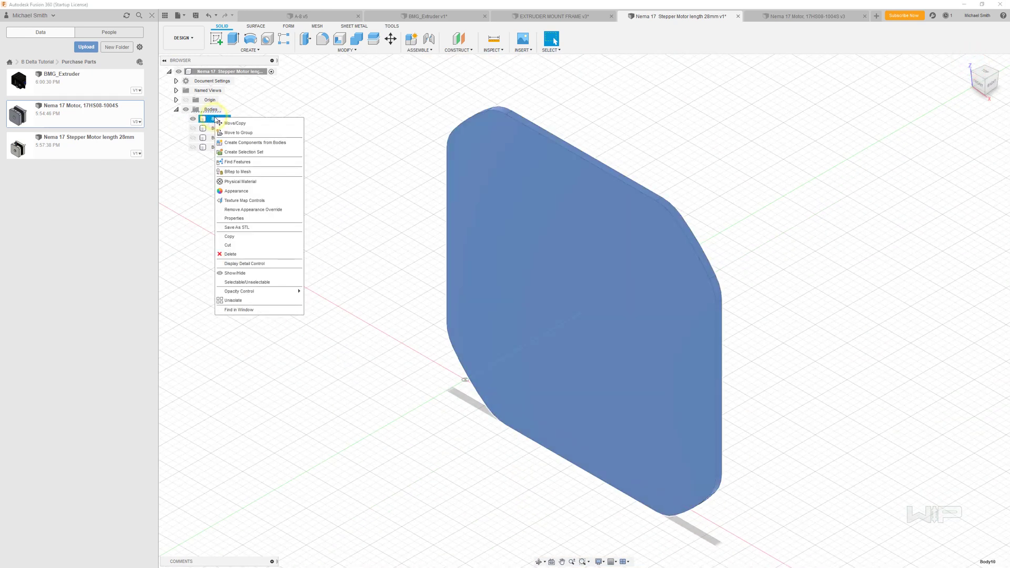
{"action": "left_click", "coordinate": [247, 302]}
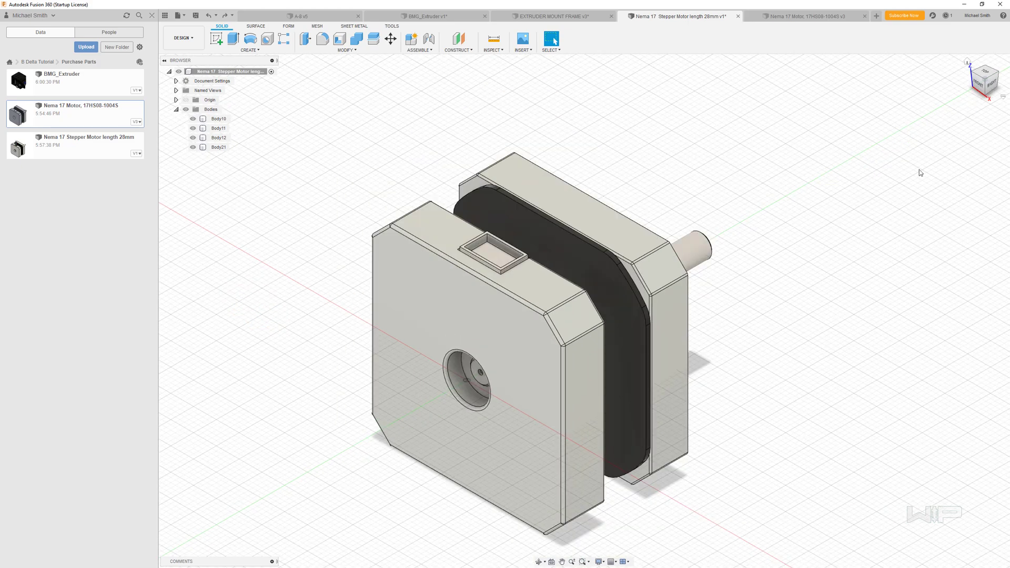
- Delete the countersink faces of the four mounting holes on the shaft-side housing, Body21
{"action": "middle_click_drag", "start_coordinate": [854, 279], "coordinate": [700, 316], "text": "shift"}
{"action": "scroll", "coordinate": [488, 414], "scroll_direction": "up", "scroll_amount": 5}
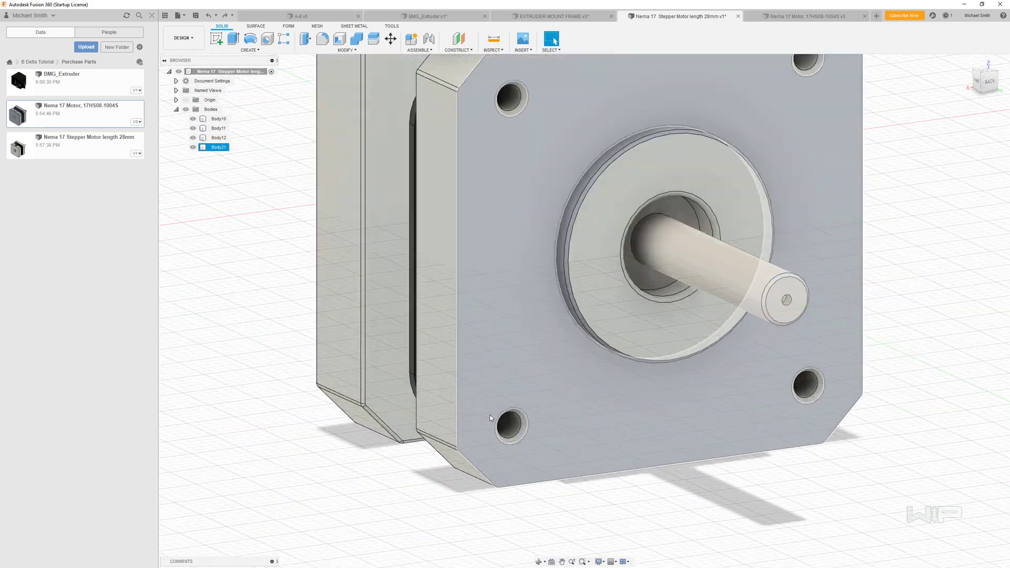
{"action": "left_click", "coordinate": [549, 421]}
{"action": "left_click", "coordinate": [550, 425]}
{"action": "scroll", "coordinate": [551, 424], "scroll_direction": "down", "scroll_amount": 8}
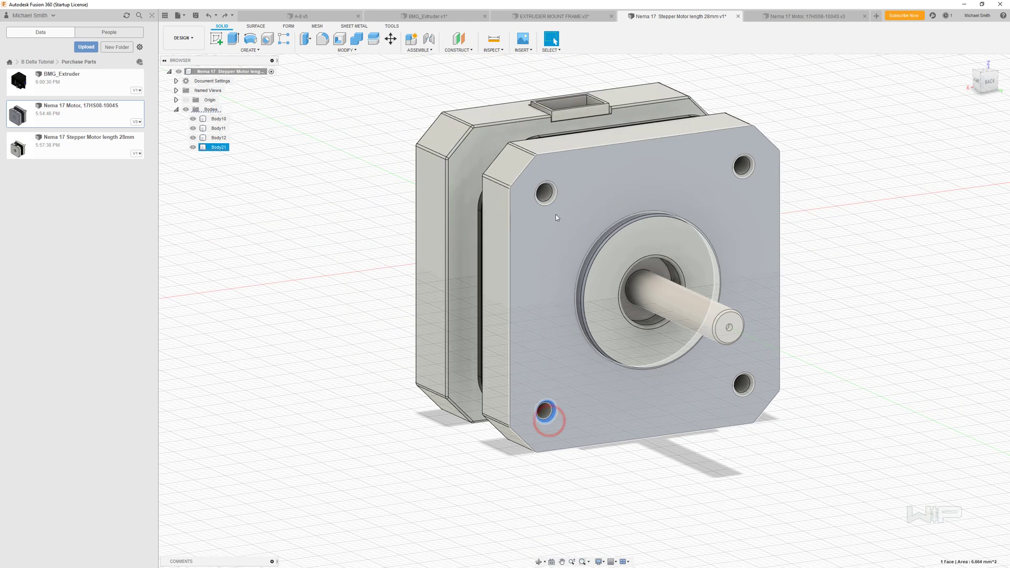
{"action": "scroll", "coordinate": [558, 213], "scroll_direction": "up", "scroll_amount": 6}
{"action": "left_click", "coordinate": [543, 192], "text": "ctrl"}
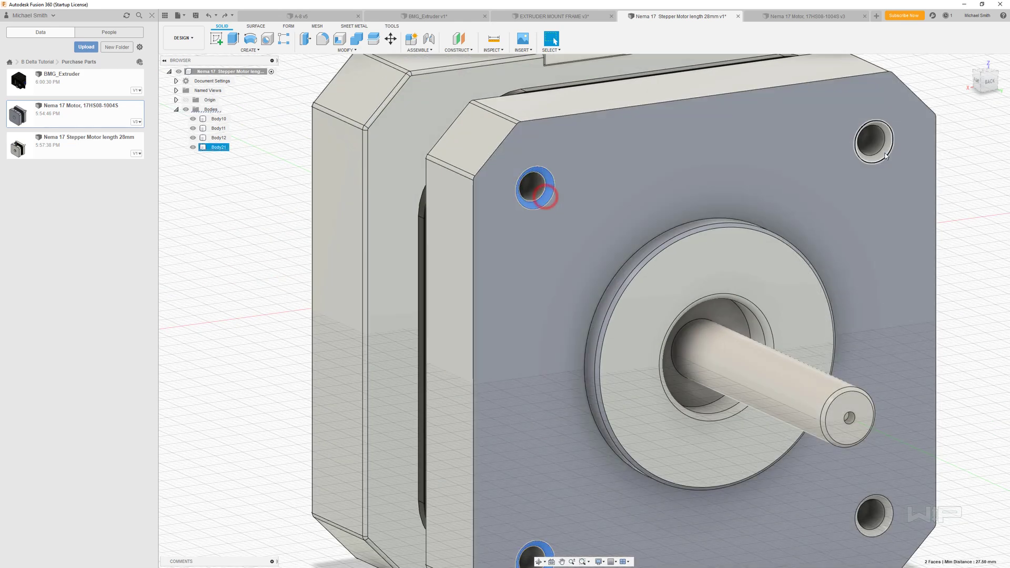
{"action": "left_click", "coordinate": [884, 153], "text": "ctrl"}
{"action": "left_click", "coordinate": [889, 519], "text": "ctrl"}
{"action": "middle_click_drag", "start_coordinate": [719, 490], "coordinate": [698, 352]}
{"action": "scroll", "coordinate": [712, 416], "scroll_direction": "down", "scroll_amount": 3}
{"action": "middle_click_drag", "start_coordinate": [740, 414], "coordinate": [720, 417], "text": "shift"}
{"action": "key", "text": "Escape"}
- Delete the small center hole in the end face of the motor shaft
{"action": "scroll", "coordinate": [664, 360], "scroll_direction": "up", "scroll_amount": 6}
{"action": "scroll", "coordinate": [664, 365], "scroll_direction": "up", "scroll_amount": 4}
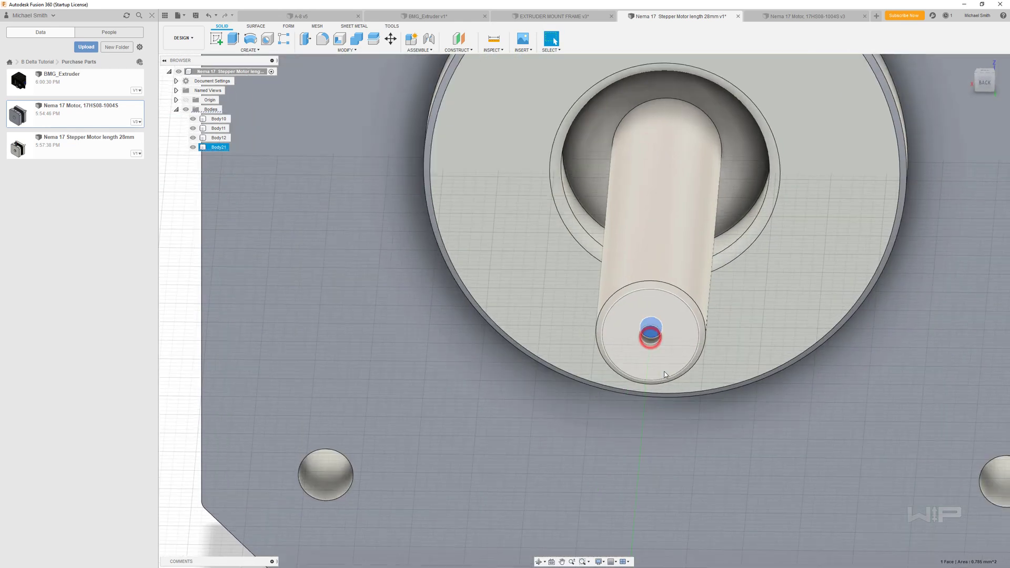
{"action": "middle_click_drag", "start_coordinate": [658, 335], "coordinate": [684, 358], "text": "shift"}
{"action": "left_click", "coordinate": [646, 326]}
{"action": "key", "text": "Escape"}
{"action": "scroll", "coordinate": [685, 355], "scroll_direction": "down", "scroll_amount": 2}
{"action": "scroll", "coordinate": [684, 358], "scroll_direction": "down", "scroll_amount": 2}
{"action": "scroll", "coordinate": [693, 331], "scroll_direction": "up", "scroll_amount": 2}
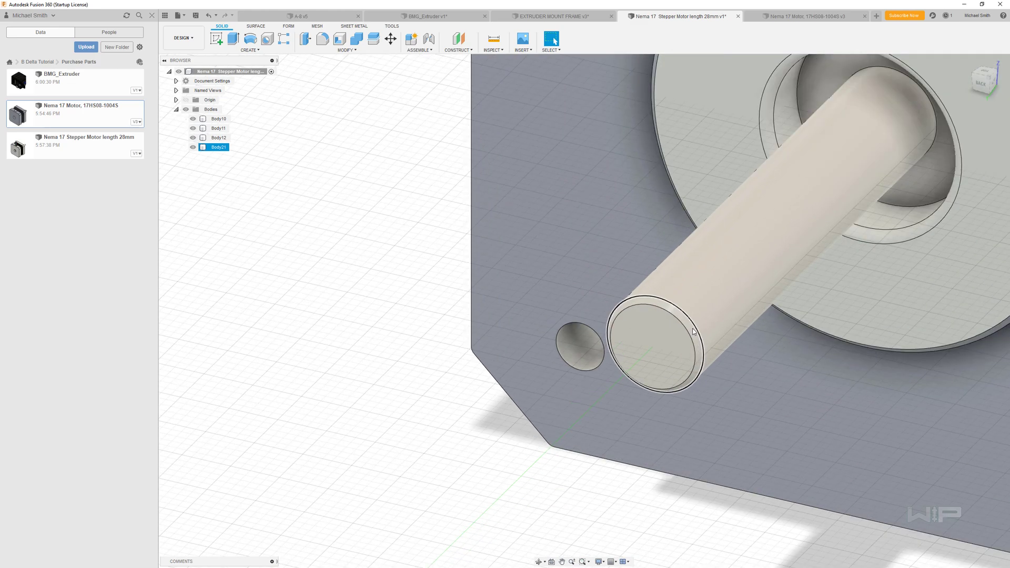
- Delete the faces of the round boss and its center hole inside the rear housing's recess, and return to the home view
{"action": "scroll", "coordinate": [688, 322], "scroll_direction": "down", "scroll_amount": 5}
{"action": "middle_click_drag", "start_coordinate": [820, 352], "coordinate": [590, 304], "text": "shift"}
{"action": "scroll", "coordinate": [589, 301], "scroll_direction": "up", "scroll_amount": 9}
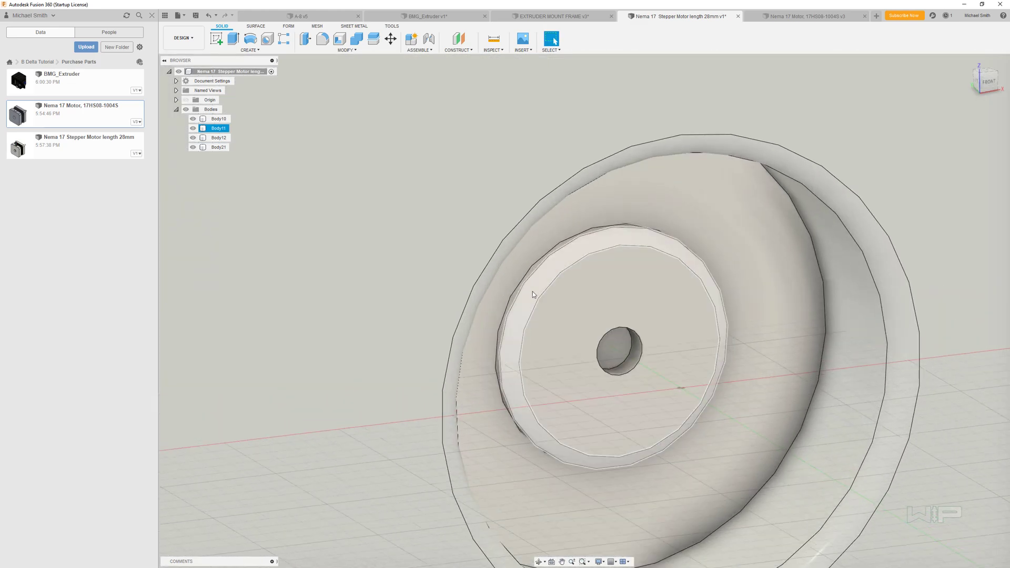
{"action": "left_click", "coordinate": [544, 282]}
{"action": "left_click", "coordinate": [613, 329]}
{"action": "left_click", "coordinate": [700, 423]}
{"action": "left_click", "coordinate": [674, 398], "text": "ctrl"}
{"action": "left_click", "coordinate": [712, 398], "text": "ctrl"}
{"action": "left_click", "coordinate": [738, 344], "text": "ctrl"}
{"action": "left_click", "coordinate": [681, 205]}
{"action": "middle_click_drag", "start_coordinate": [679, 231], "coordinate": [573, 251], "text": "shift"}
{"action": "left_click", "coordinate": [571, 252], "text": "ctrl"}
{"action": "scroll", "coordinate": [752, 326], "scroll_direction": "down", "scroll_amount": 3}
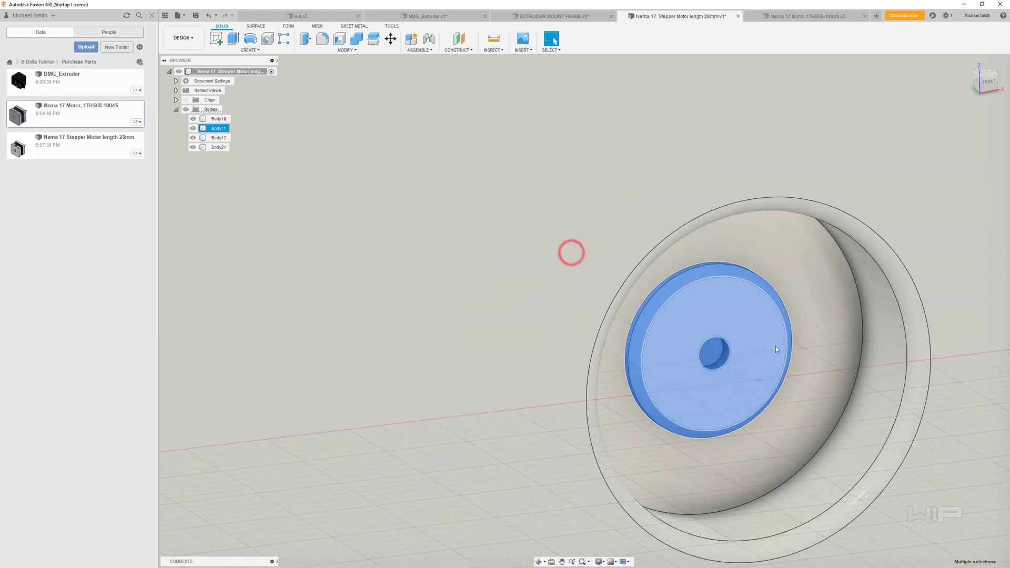
{"action": "key", "text": "Delete"}
{"action": "scroll", "coordinate": [816, 365], "scroll_direction": "down", "scroll_amount": 8}
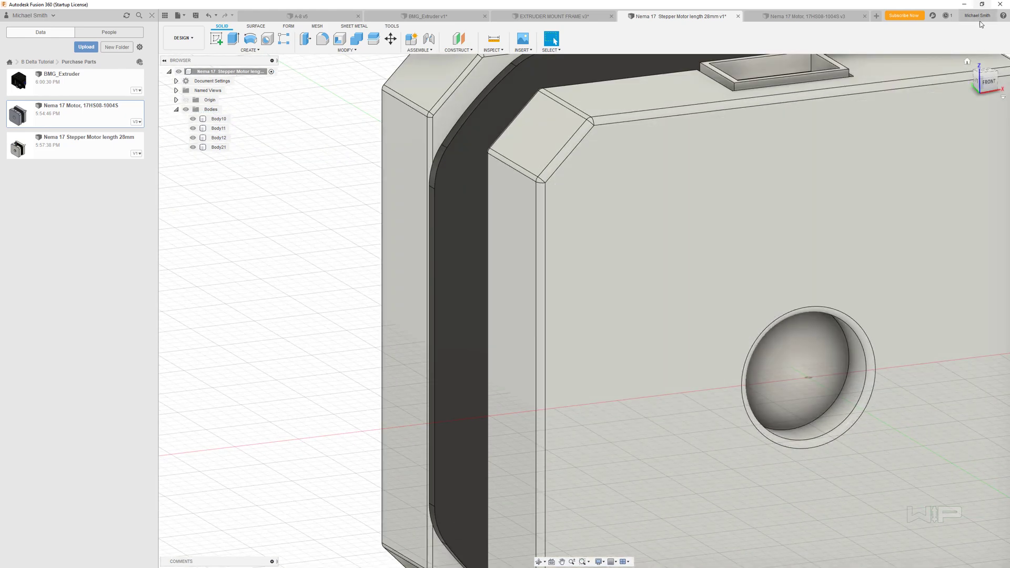
{"action": "left_click", "coordinate": [966, 62]}
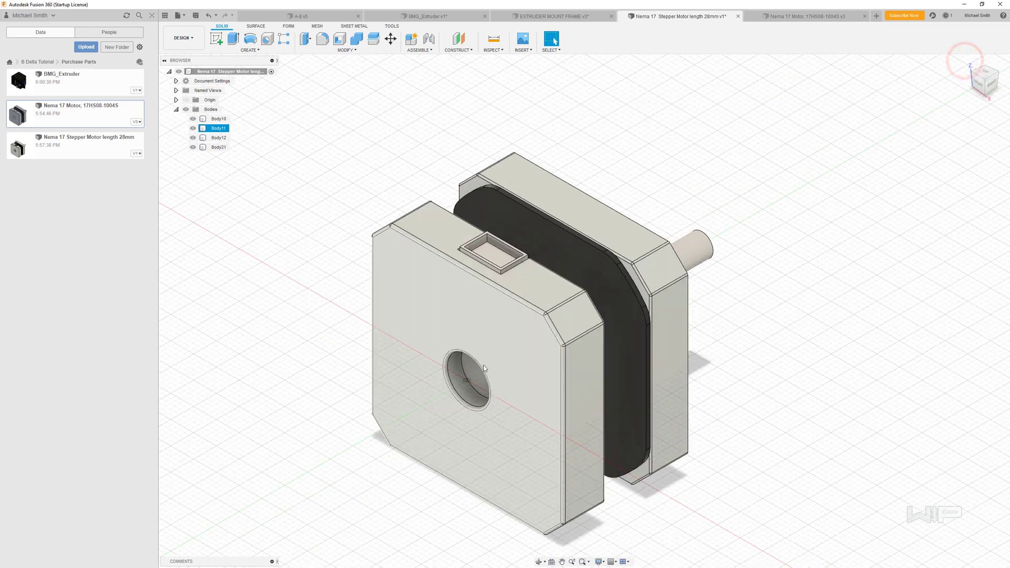
- Save the simplified motor model as a new version with the description "User Saved"
{"action": "middle_click_drag", "start_coordinate": [378, 406], "coordinate": [694, 363], "text": "shift"}
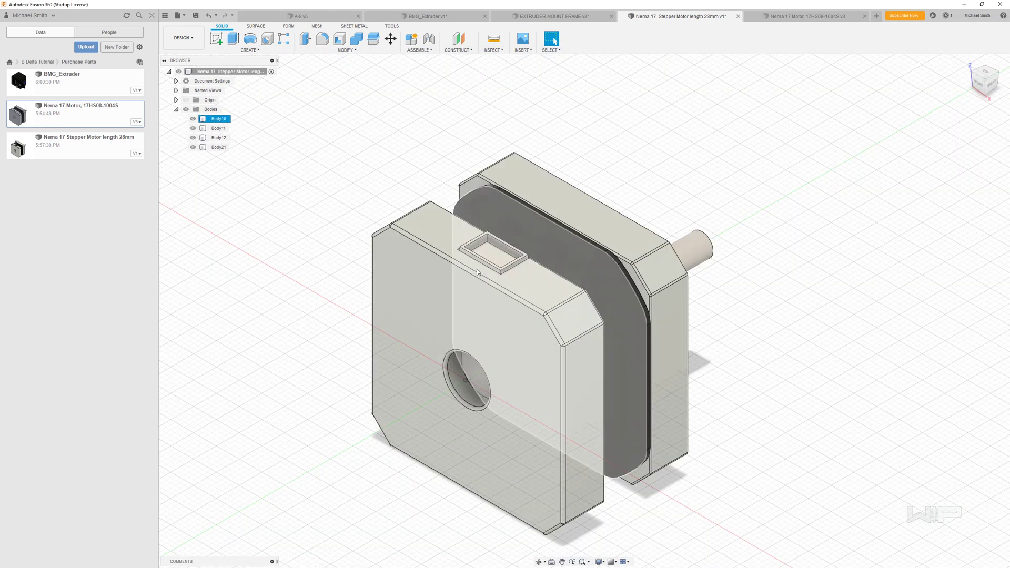
{"action": "left_click", "coordinate": [198, 17]}
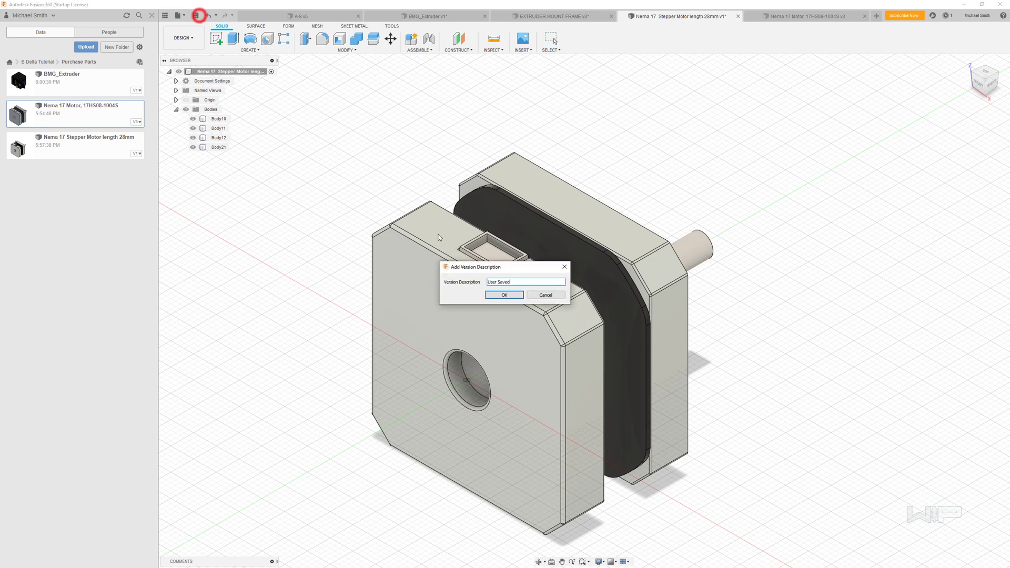
{"action": "key", "text": "Return"}
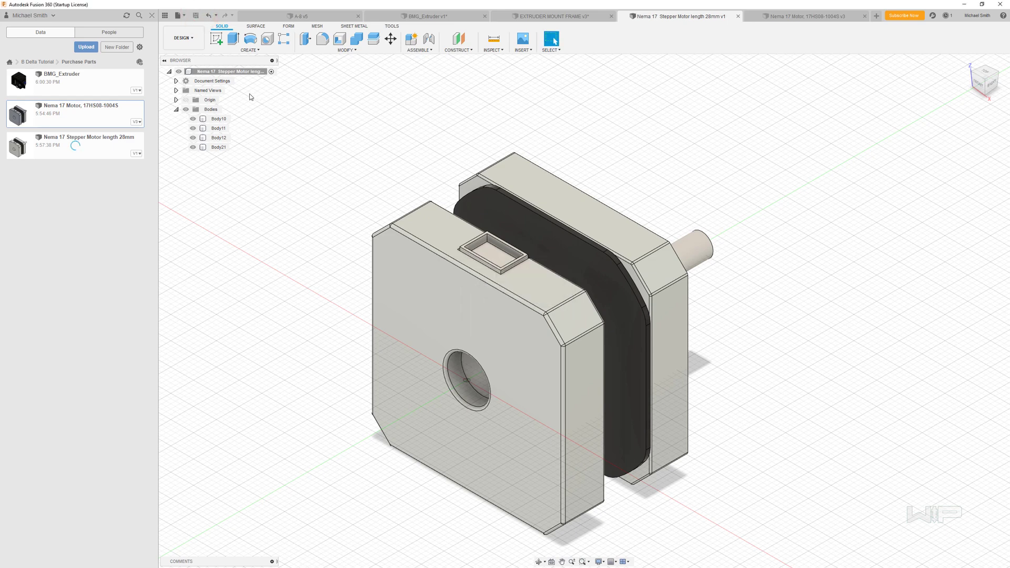
- Turn on design history capture for the Nema 17 motor document
{"action": "right_click", "coordinate": [216, 72]}
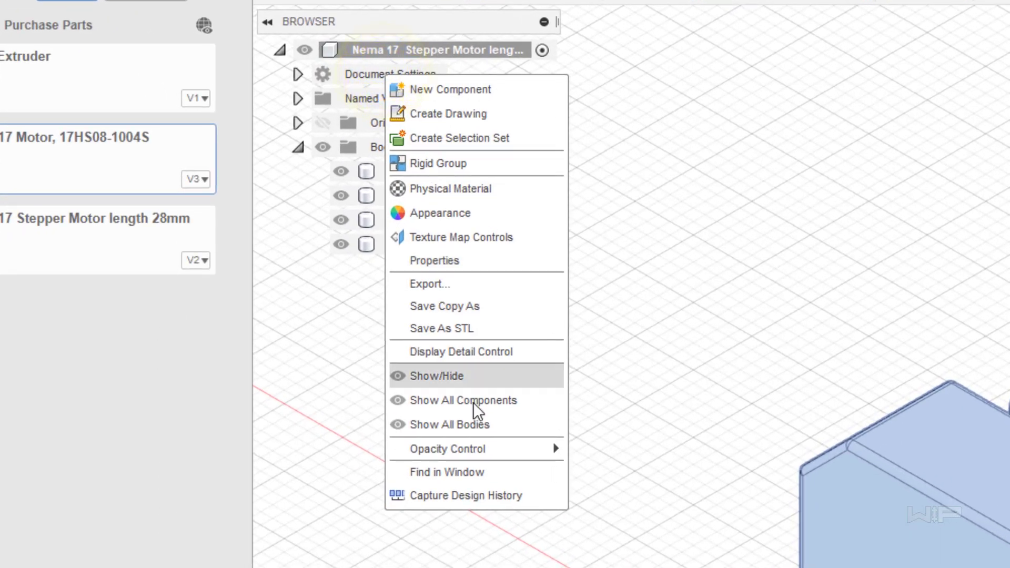
{"action": "left_click", "coordinate": [472, 497]}
{"action": "left_click", "coordinate": [569, 561]}
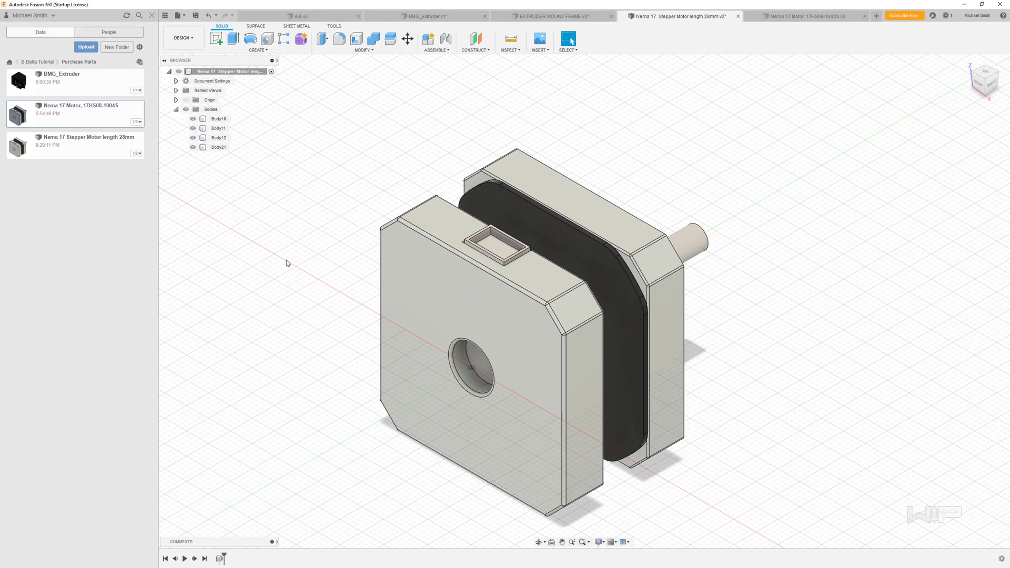
- Try to delete the black middle body, Body10, undo the deletion and return to the home view
{"action": "left_click", "coordinate": [662, 303]}
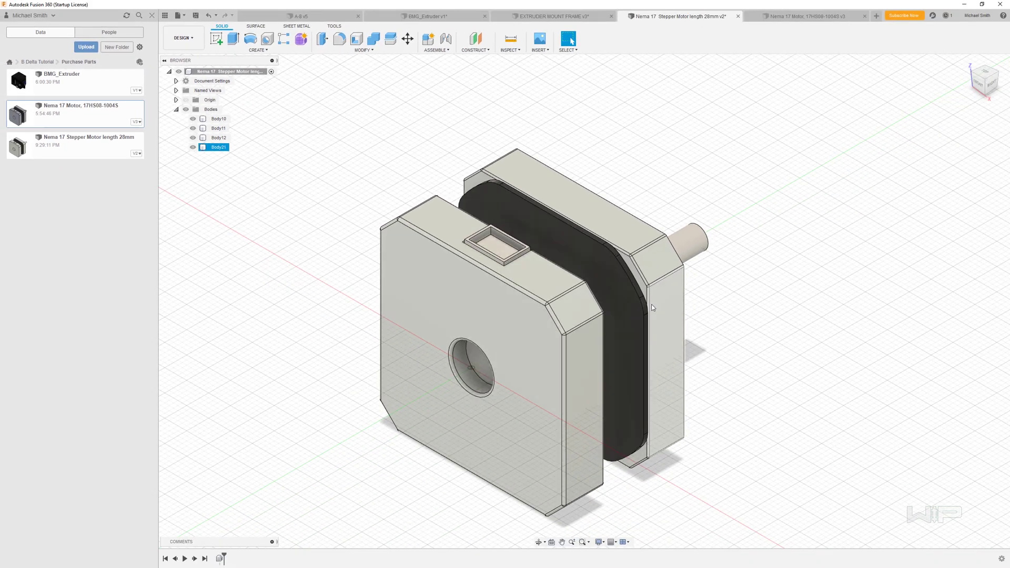
{"action": "middle_click_drag", "start_coordinate": [652, 304], "coordinate": [612, 306], "text": "shift"}
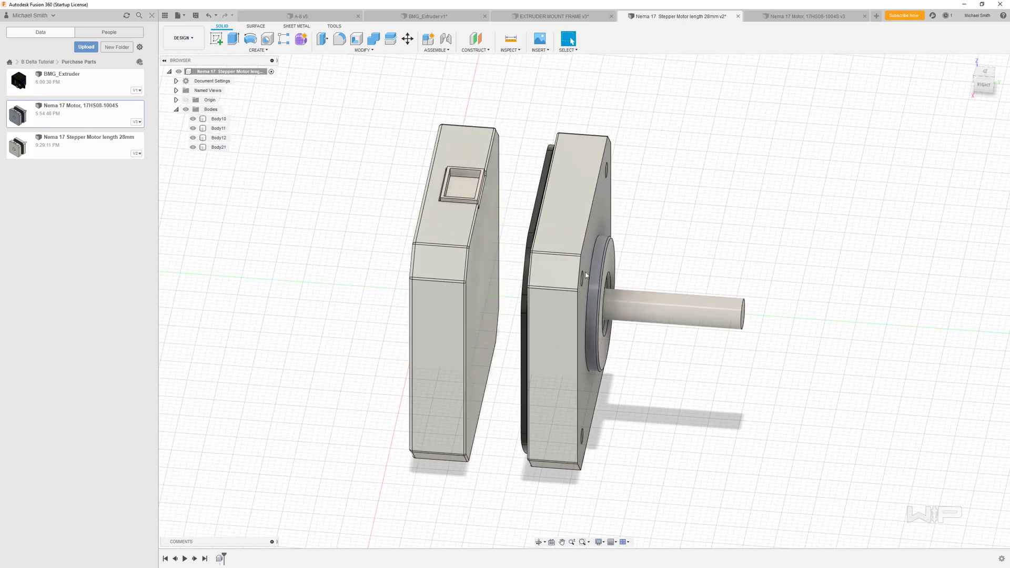
{"action": "left_click", "coordinate": [361, 484]}
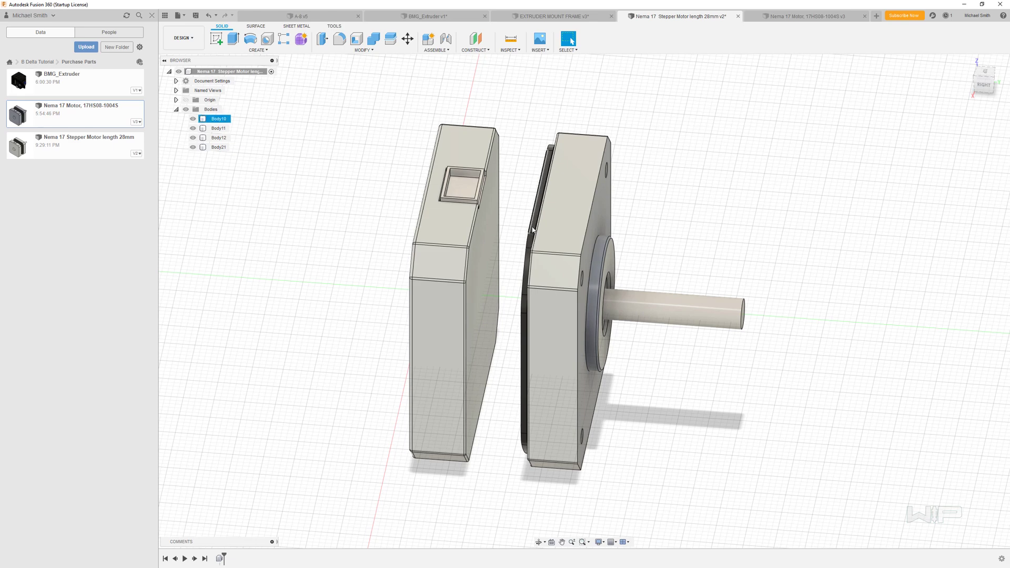
{"action": "left_click", "coordinate": [215, 120]}
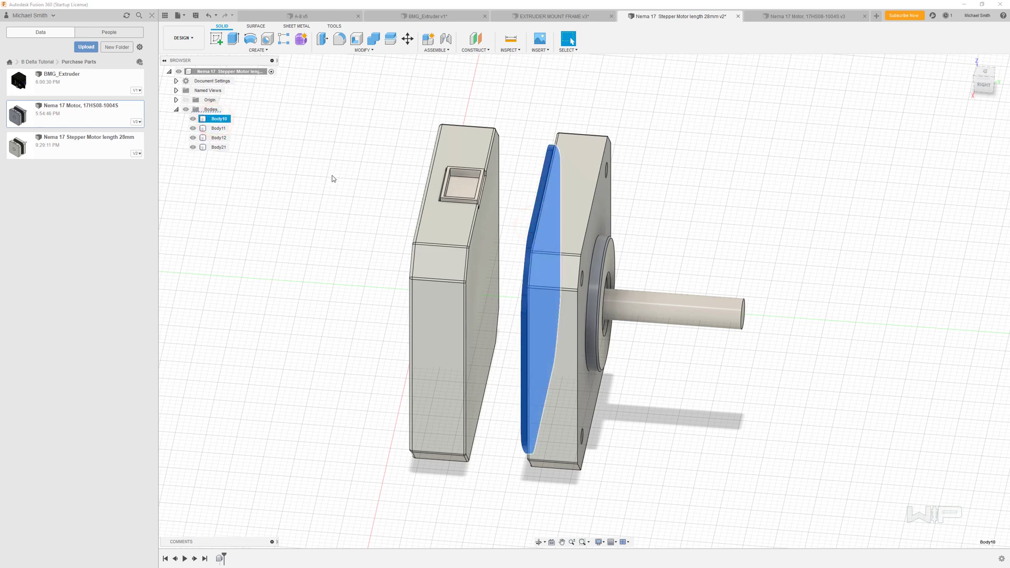
{"action": "key", "text": "ctrl+z"}
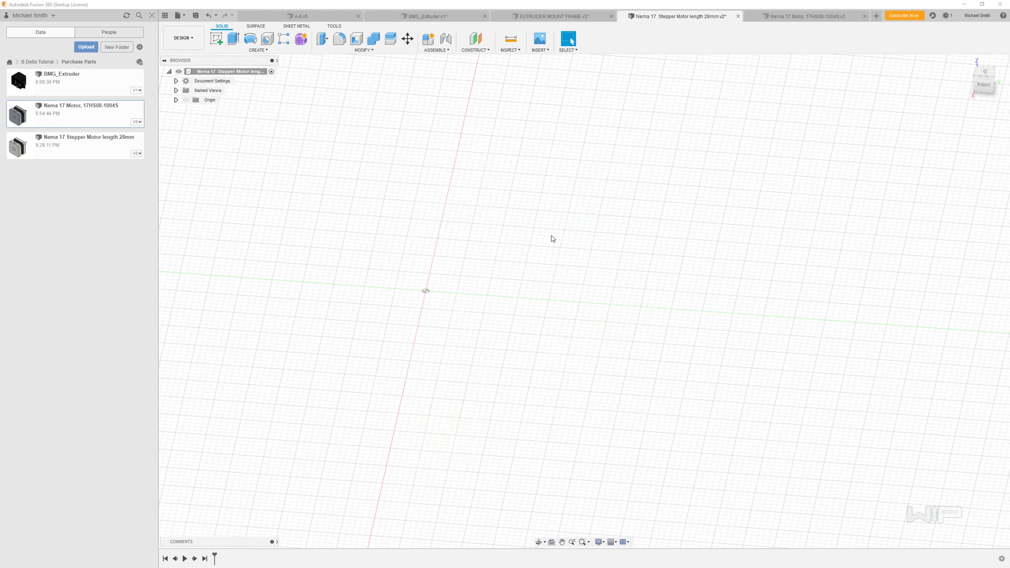
{"action": "left_click", "coordinate": [210, 17]}
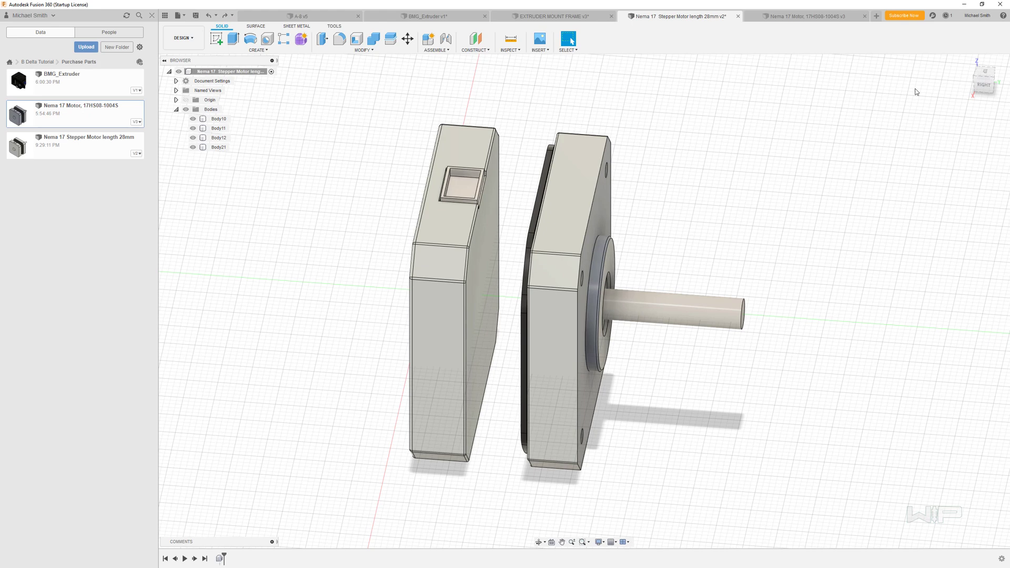
{"action": "left_click", "coordinate": [967, 61]}
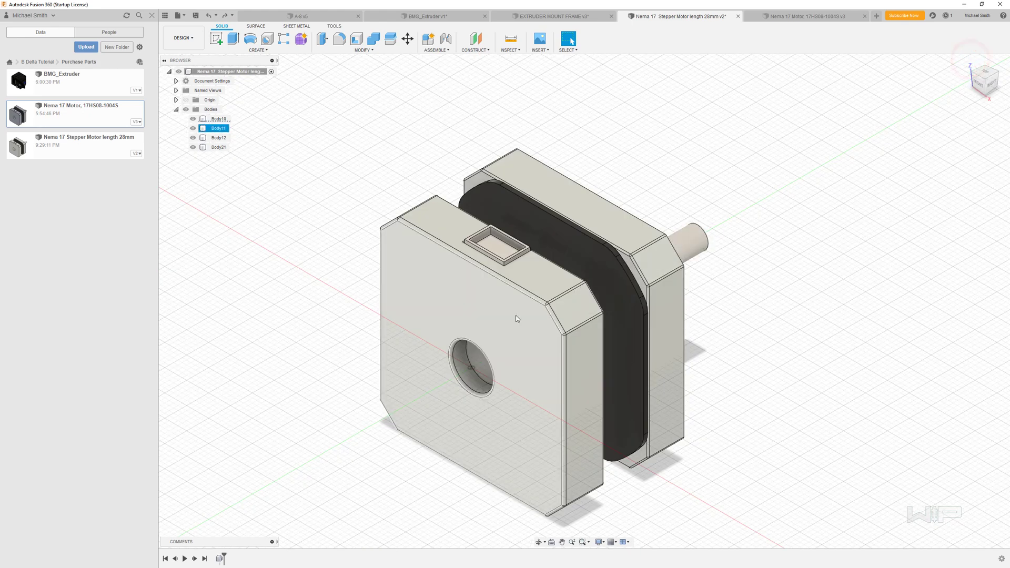
- Measure the motor's overall body length between the shaft-side housing's front face and the rear housing's outer face
{"action": "middle_click_drag", "start_coordinate": [516, 318], "coordinate": [425, 255], "text": "shift"}
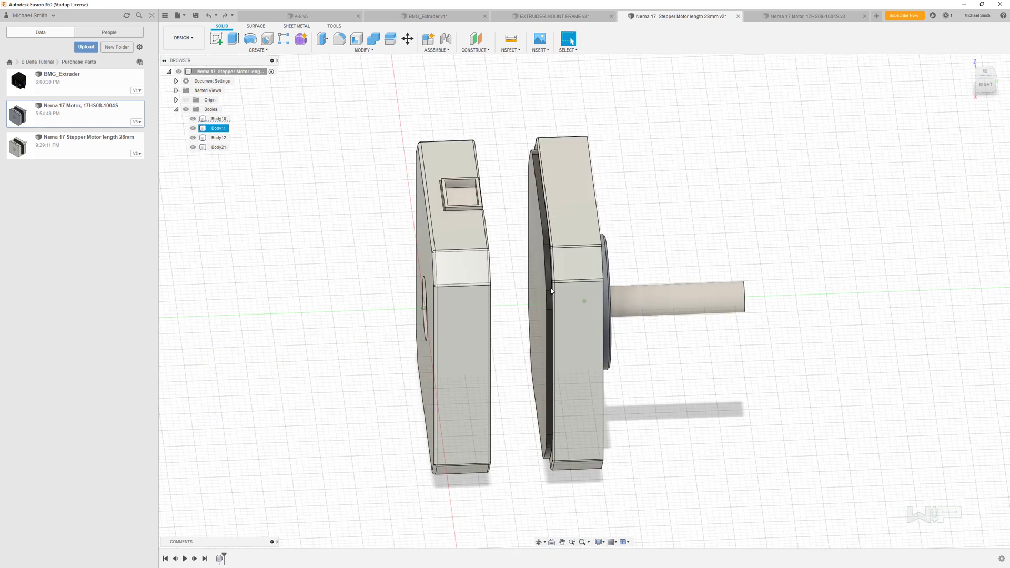
{"action": "left_click", "coordinate": [424, 253]}
{"action": "middle_click_drag", "start_coordinate": [568, 252], "coordinate": [442, 263], "text": "shift"}
{"action": "left_click", "coordinate": [748, 207]}
{"action": "left_click", "coordinate": [513, 36]}
{"action": "left_click", "coordinate": [510, 38]}
{"action": "left_click", "coordinate": [617, 204]}
{"action": "middle_click_drag", "start_coordinate": [410, 196], "coordinate": [437, 242], "text": "shift"}
{"action": "left_click", "coordinate": [434, 243]}
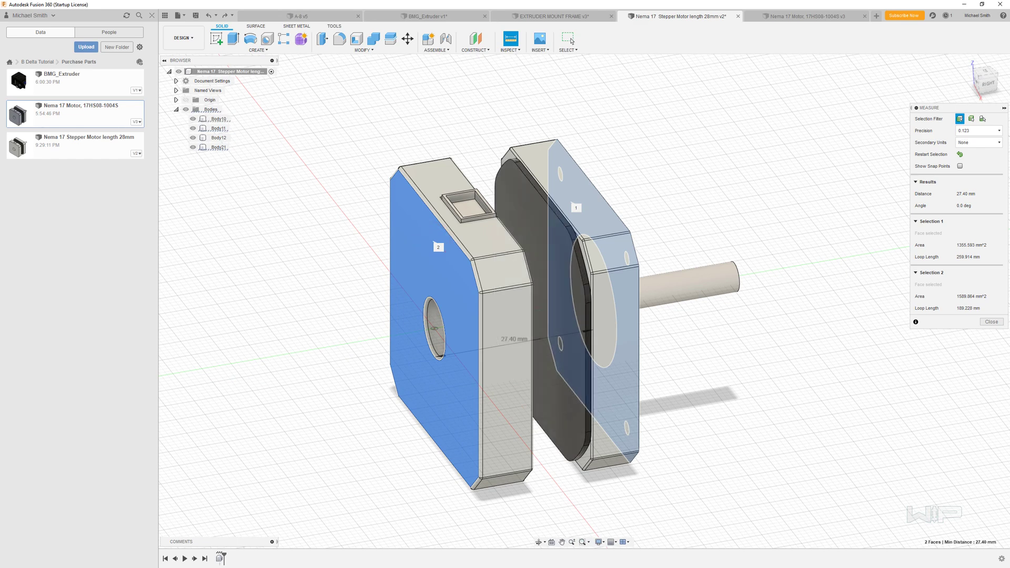
{"action": "left_click", "coordinate": [991, 321]}
- Move the rear housing, Body11, 6.9 mm along the Y axis toward the black middle body using a translate move
{"action": "left_click", "coordinate": [407, 38]}
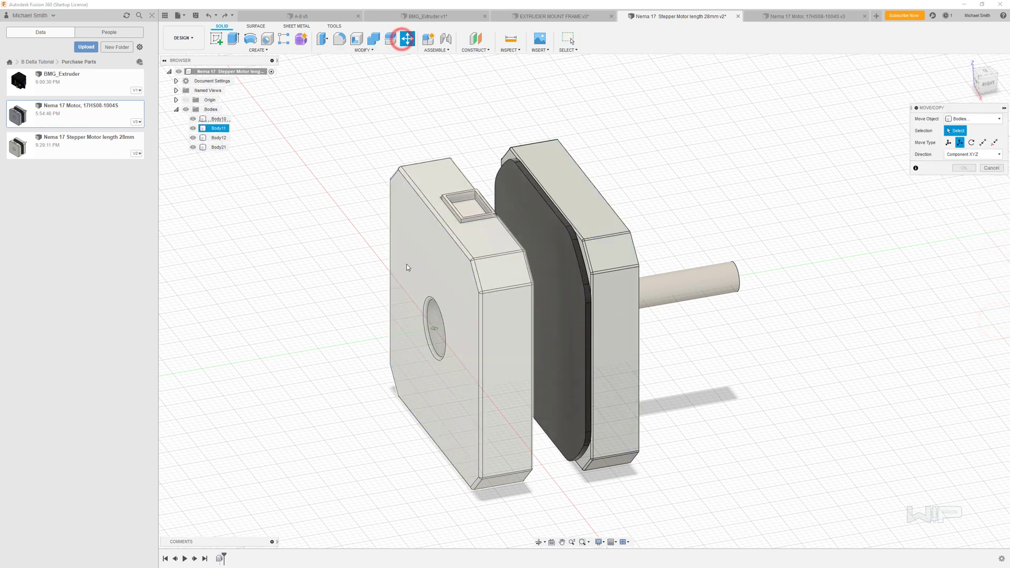
{"action": "left_click", "coordinate": [419, 274]}
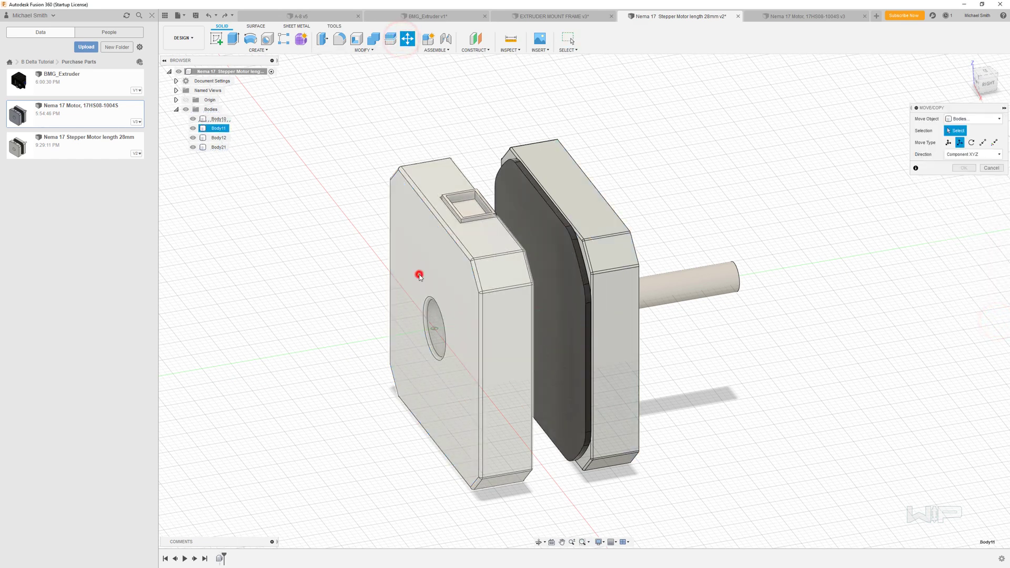
{"action": "left_click", "coordinate": [960, 143]}
{"action": "left_click_drag", "start_coordinate": [483, 319], "coordinate": [503, 339]}
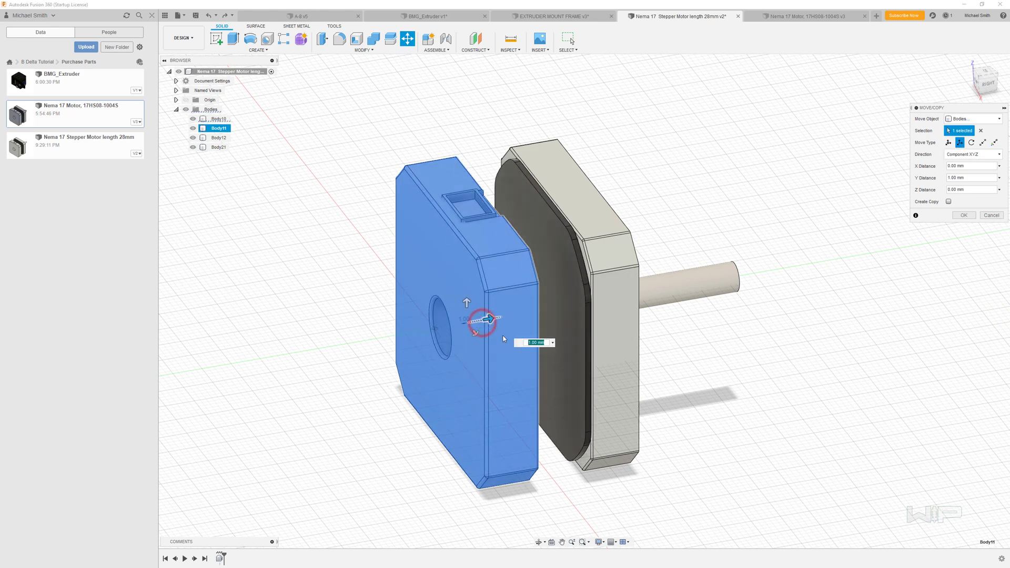
{"action": "left_click", "coordinate": [551, 392]}
{"action": "key", "text": "Return"}
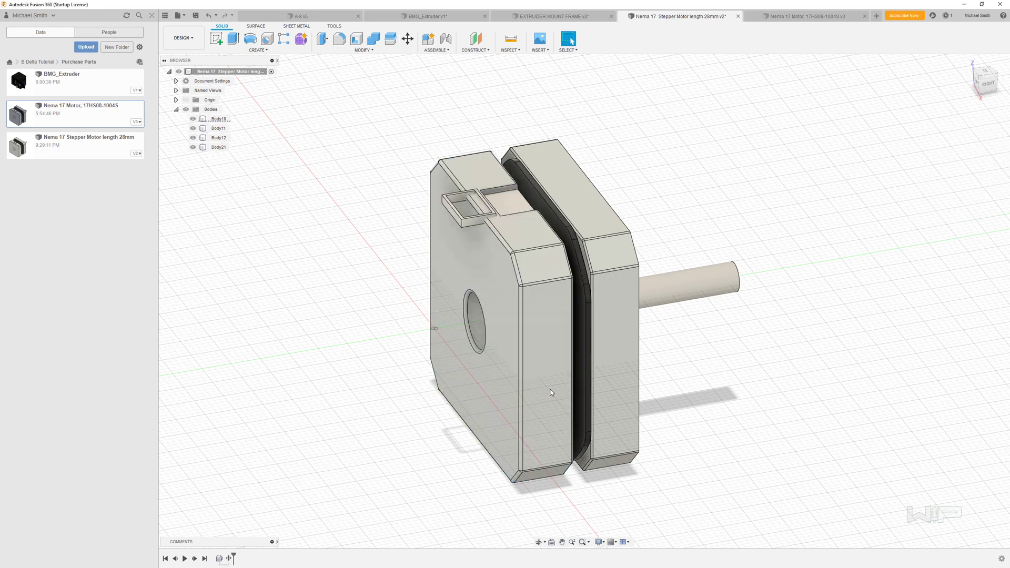
- Measure the distance between the outer faces of the two housings with the rear housing in its moved position
{"action": "key", "text": "i"}
{"action": "left_click", "coordinate": [472, 280]}
{"action": "middle_click_drag", "start_coordinate": [499, 279], "coordinate": [548, 247], "text": "shift"}
{"action": "left_click", "coordinate": [593, 210]}
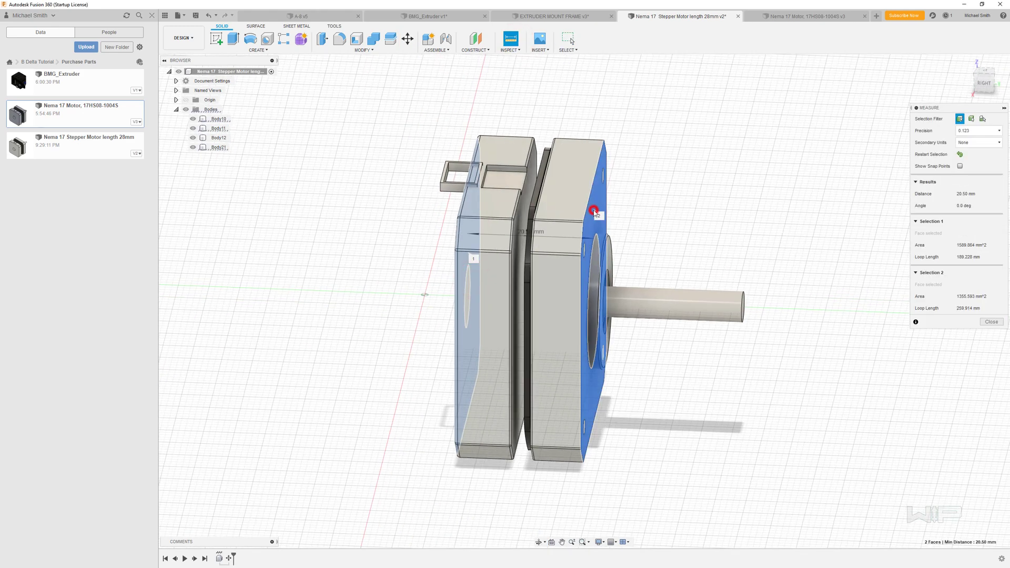
{"action": "middle_click_drag", "start_coordinate": [594, 308], "coordinate": [556, 279], "text": "shift"}
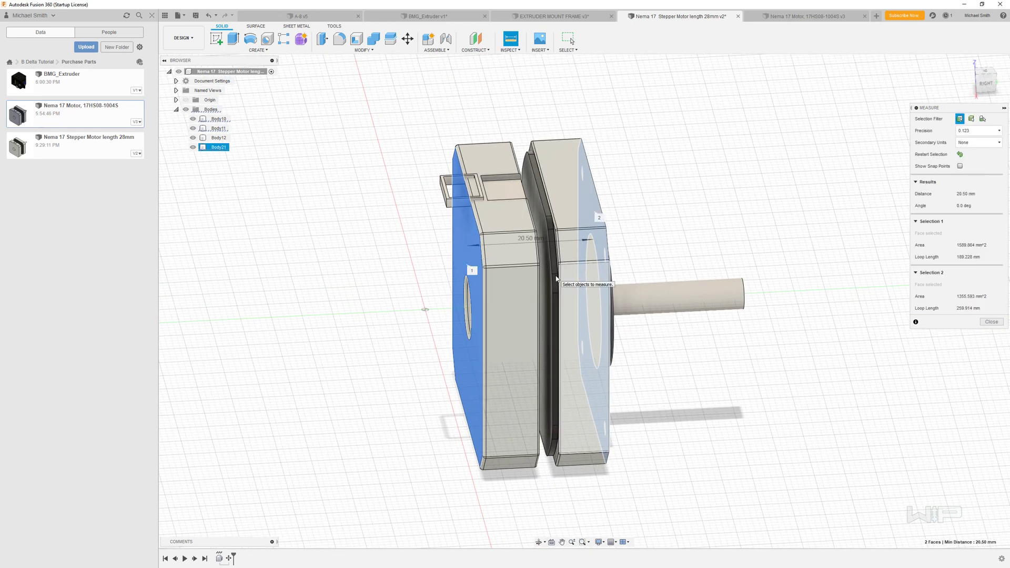
{"action": "key", "text": "Escape"}
{"action": "left_click", "coordinate": [733, 354]}
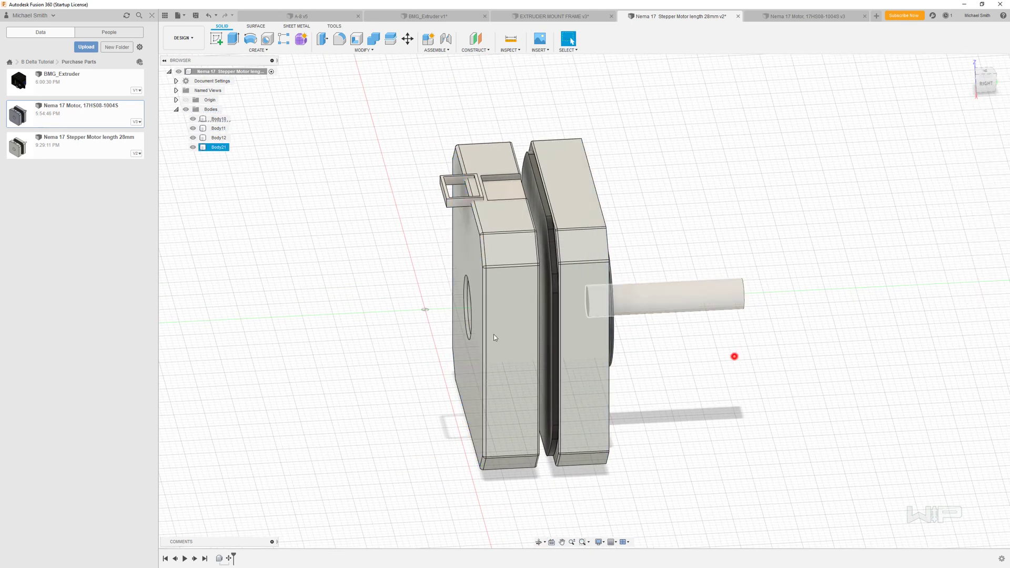
- Try to reselect the rectangular connector frame, Body12, as the object moved by the existing move feature
{"action": "scroll", "coordinate": [455, 203], "scroll_direction": "up", "scroll_amount": 2}
{"action": "left_click", "coordinate": [456, 203]}
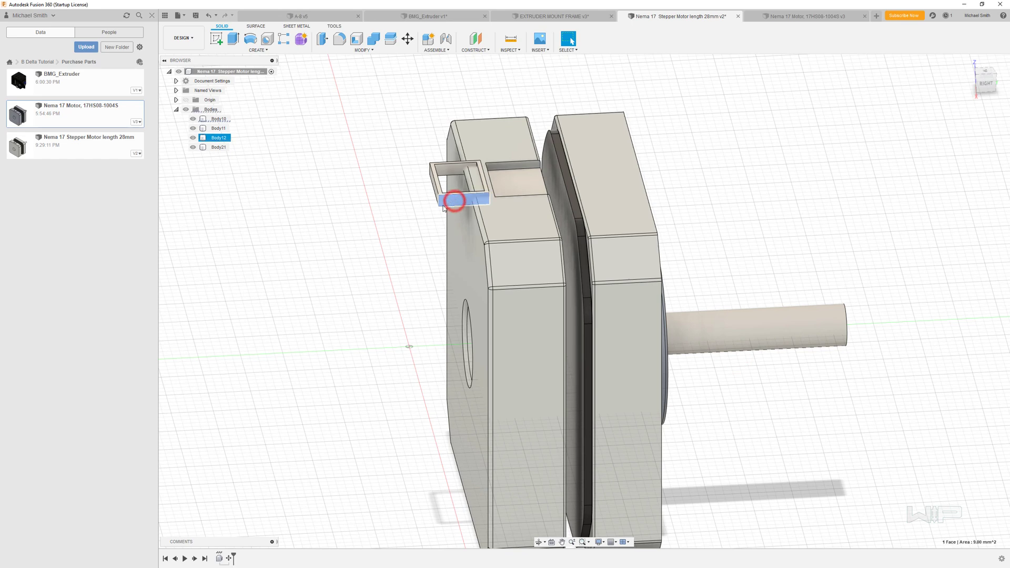
{"action": "left_click", "coordinate": [300, 424]}
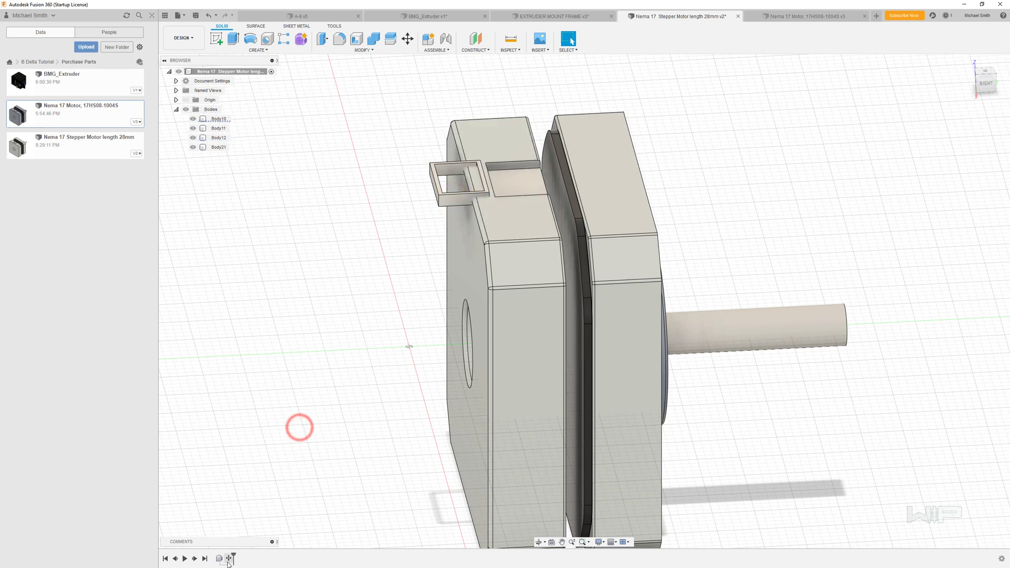
{"action": "right_click", "coordinate": [228, 559]}
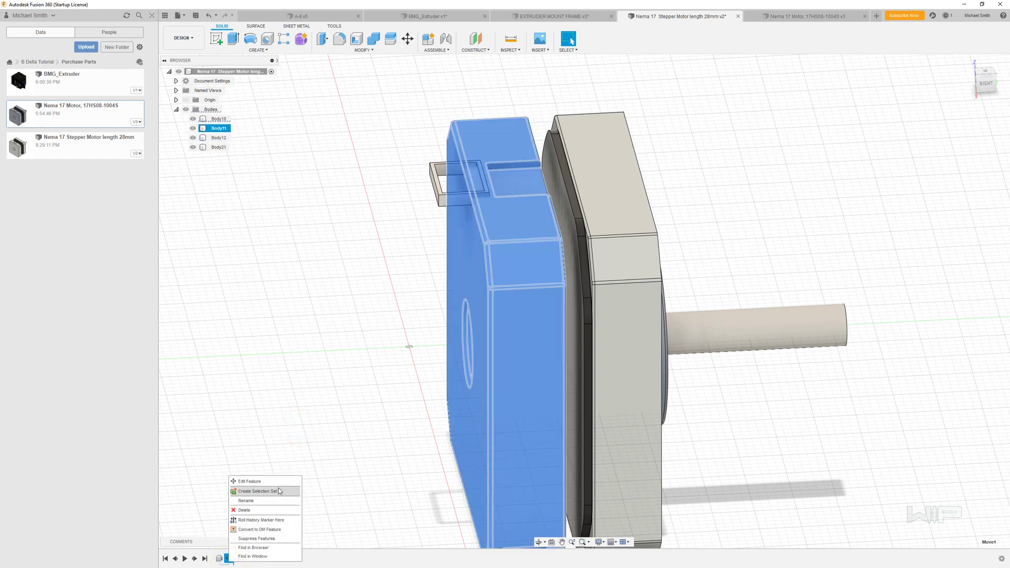
{"action": "left_click", "coordinate": [271, 481]}
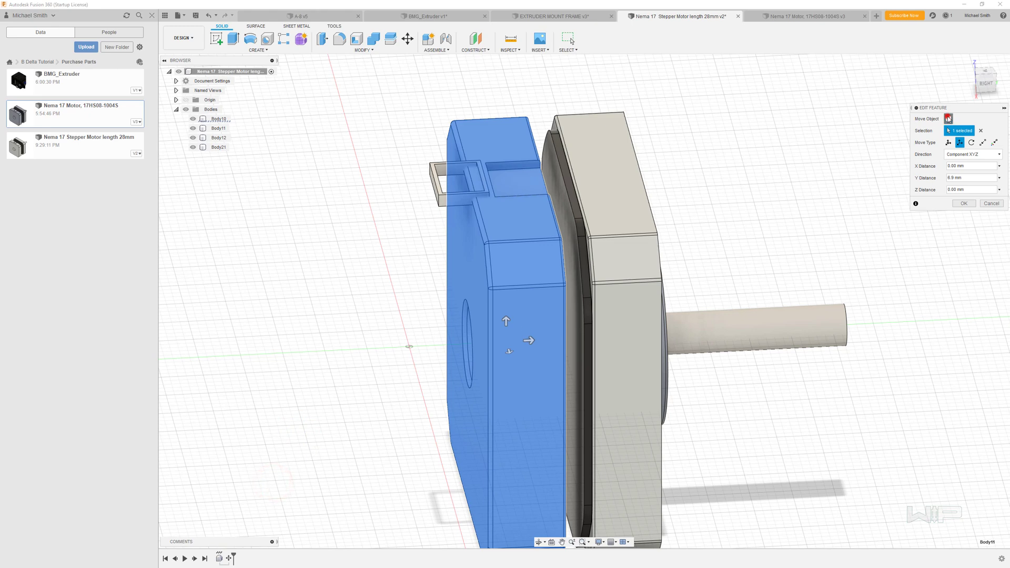
{"action": "left_click", "coordinate": [954, 127]}
{"action": "left_click", "coordinate": [442, 201]}
{"action": "left_click", "coordinate": [981, 130]}
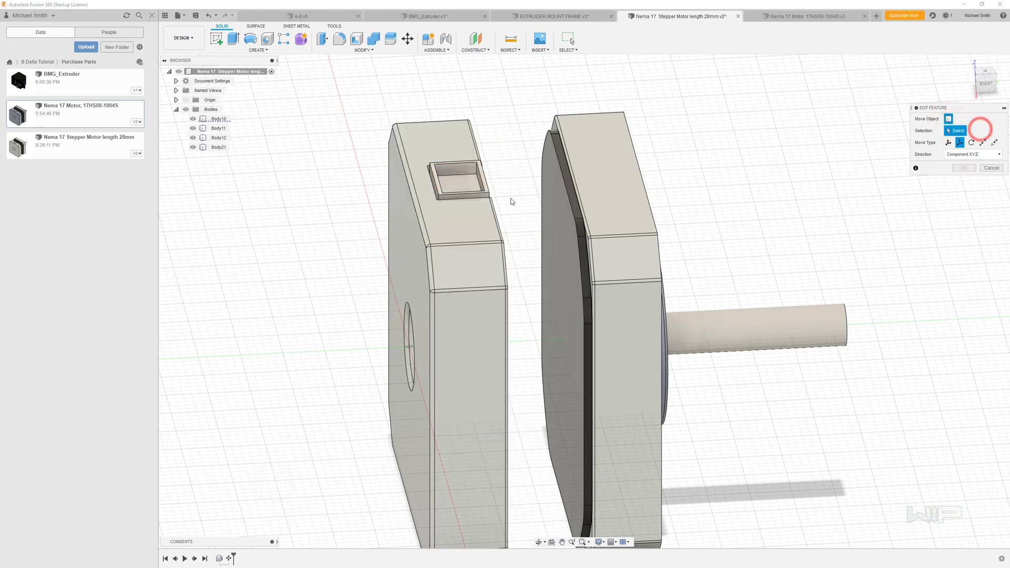
{"action": "left_click", "coordinate": [457, 191]}
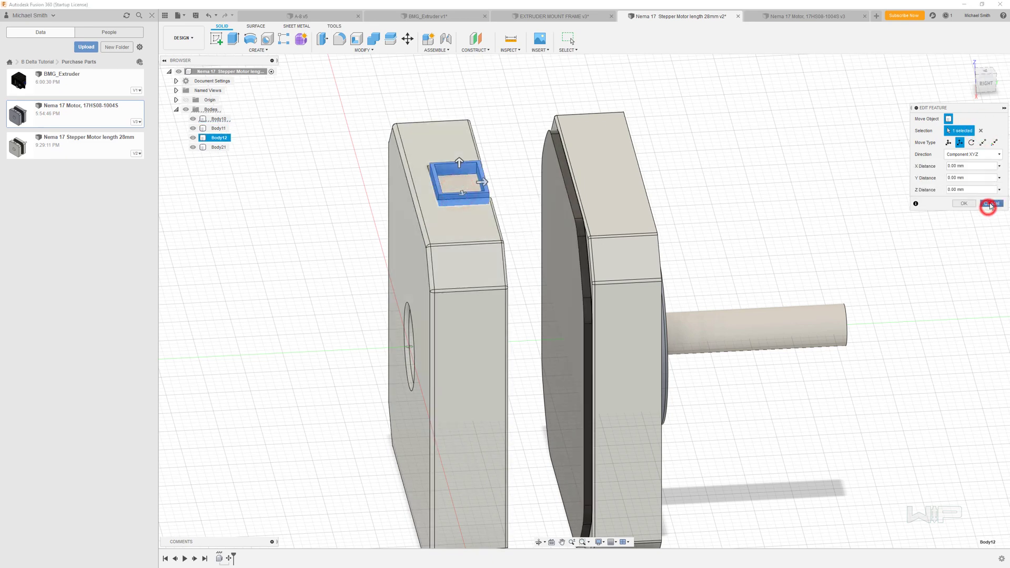
{"action": "left_click", "coordinate": [989, 206]}
{"action": "left_click", "coordinate": [891, 209]}
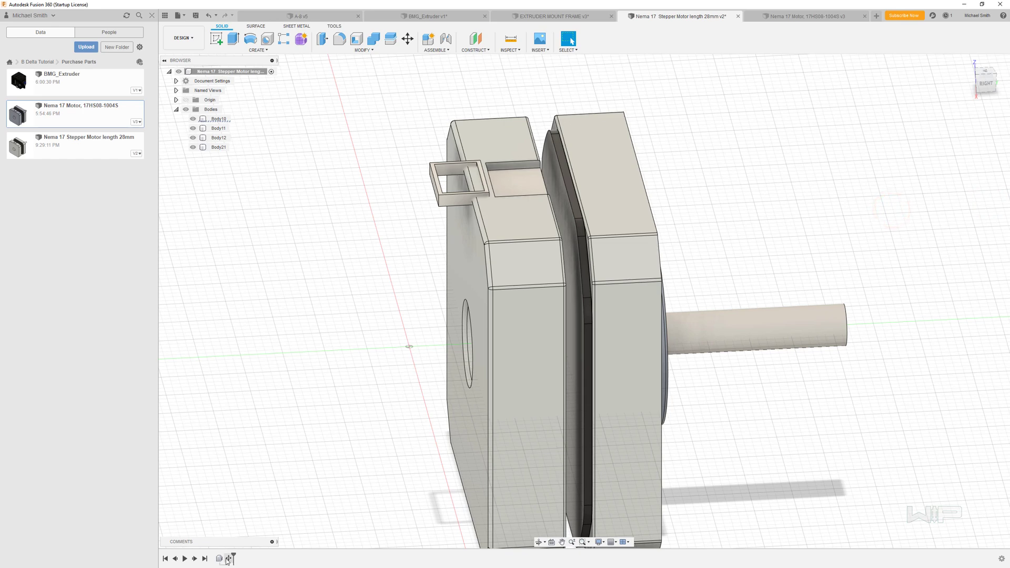
- Remove the move feature and join the rear housing, Body11, with the connector frame, Body12, using Combine
{"action": "left_click_drag", "start_coordinate": [228, 558], "coordinate": [223, 559]}
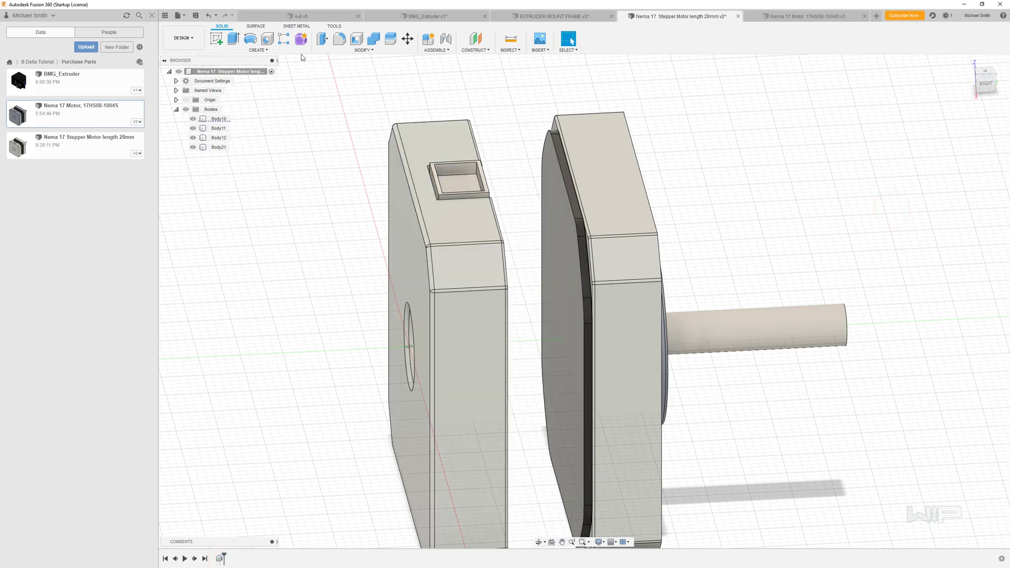
{"action": "left_click", "coordinate": [373, 41]}
{"action": "left_click", "coordinate": [428, 138]}
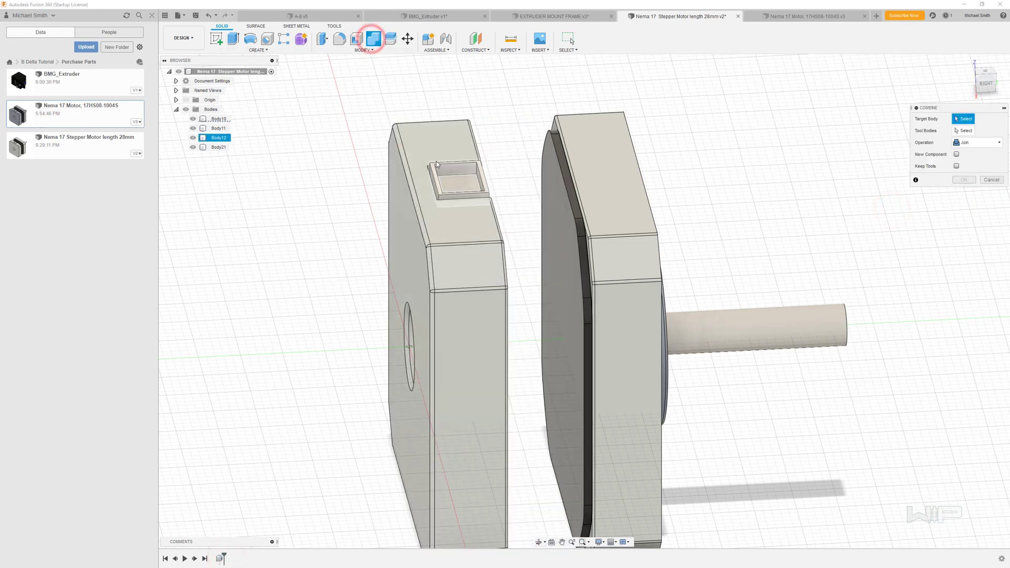
{"action": "left_click", "coordinate": [438, 160]}
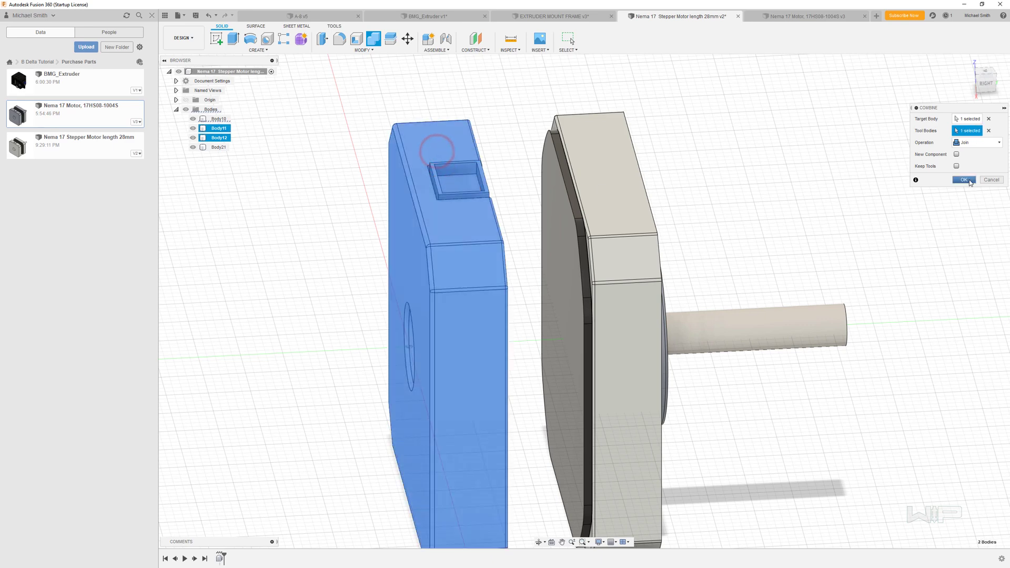
{"action": "left_click", "coordinate": [964, 180]}
{"action": "left_click", "coordinate": [863, 199]}
- Move the joined rear housing and connector frame along the Y axis toward the black middle body
{"action": "left_click", "coordinate": [408, 39]}
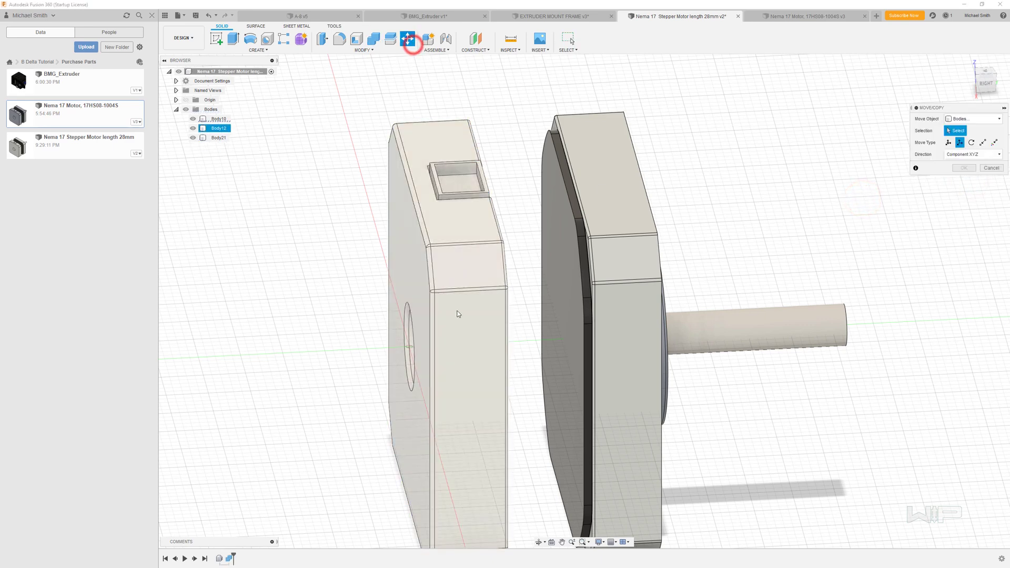
{"action": "left_click", "coordinate": [457, 311]}
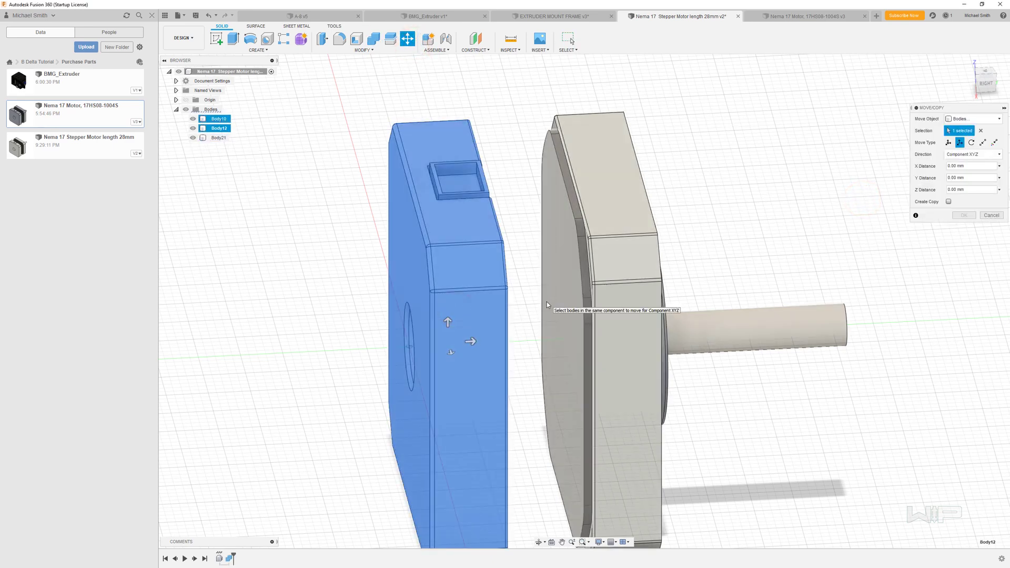
{"action": "left_click_drag", "start_coordinate": [470, 342], "coordinate": [498, 341]}
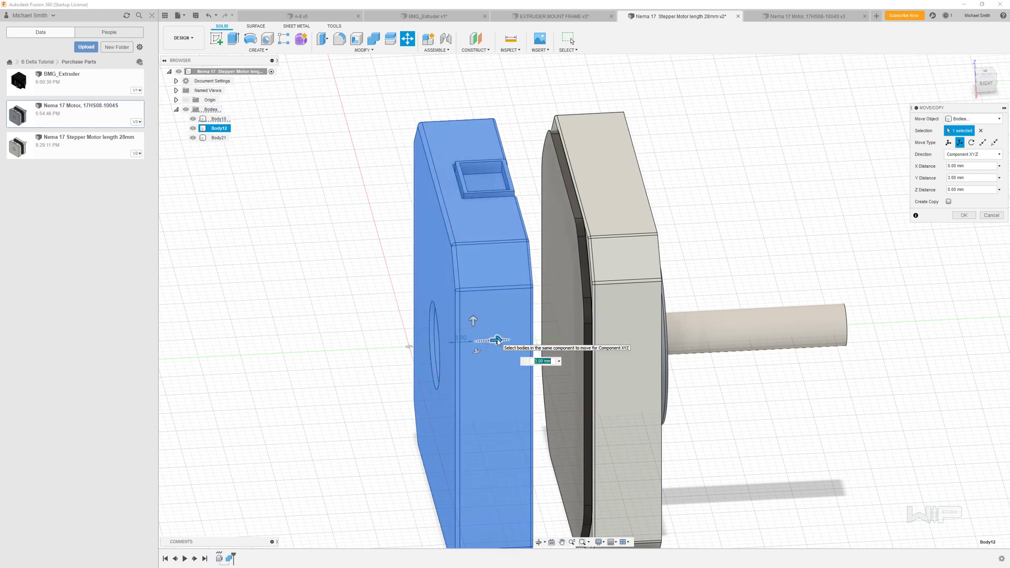
{"action": "key", "text": "Return"}
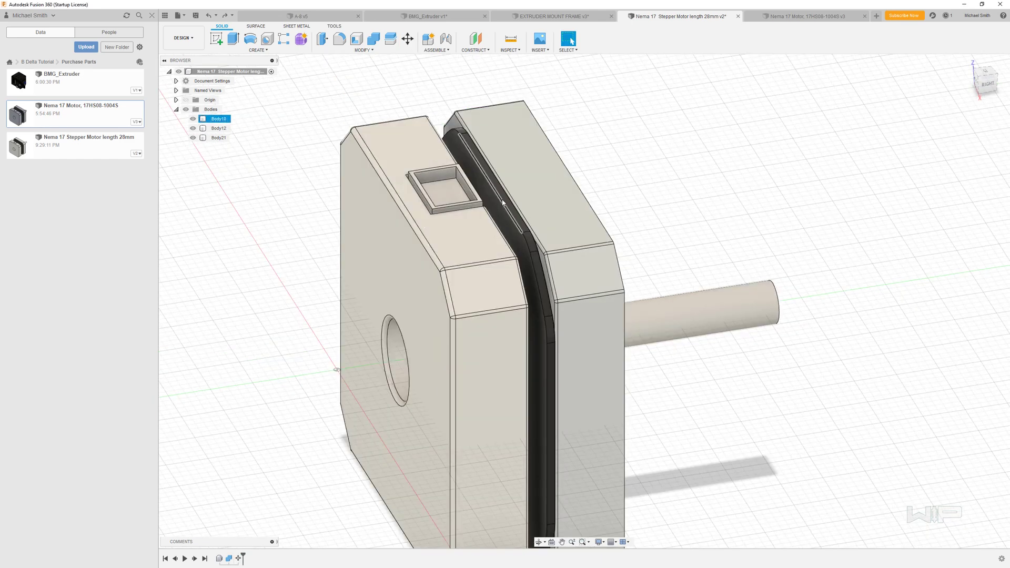
- Extrude the black middle body's rear end face up to the rear housing's inner face, joining them
{"action": "key", "text": "Escape"}
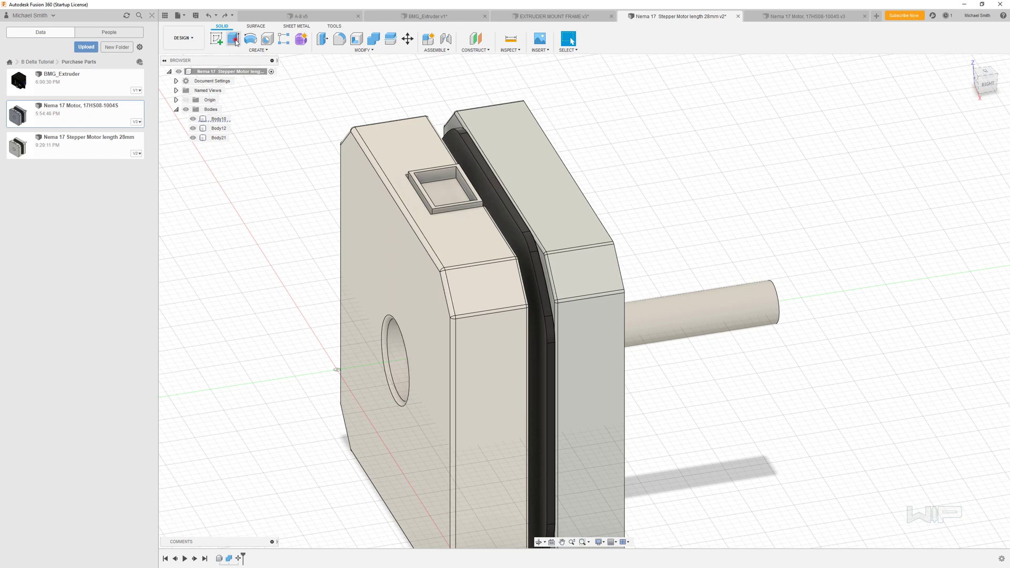
{"action": "left_click", "coordinate": [234, 39]}
{"action": "left_click", "coordinate": [466, 160]}
{"action": "middle_click_drag", "start_coordinate": [542, 233], "coordinate": [696, 191], "text": "shift"}
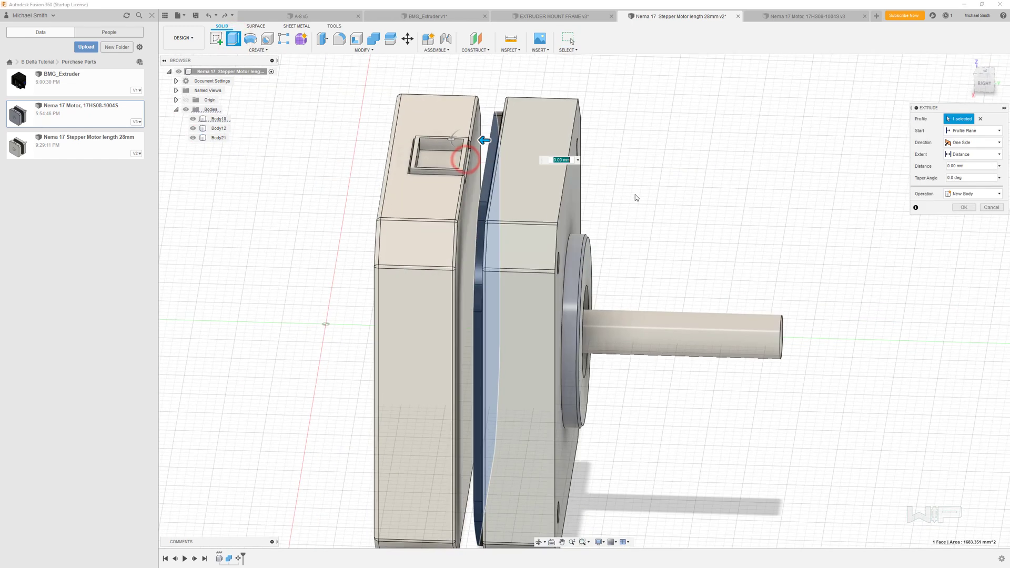
{"action": "left_click", "coordinate": [973, 154]}
{"action": "left_click", "coordinate": [972, 175]}
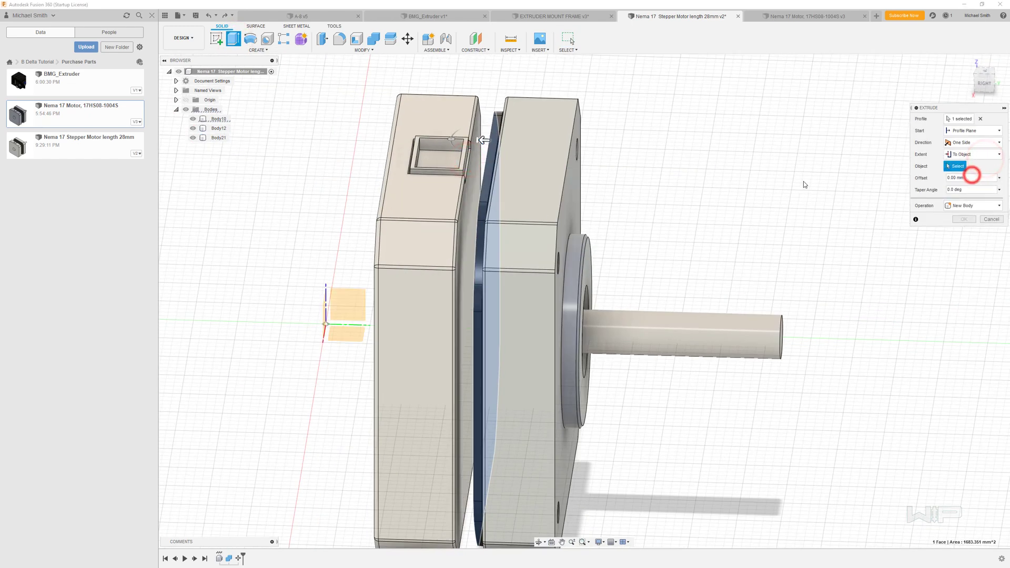
{"action": "left_click", "coordinate": [468, 207]}
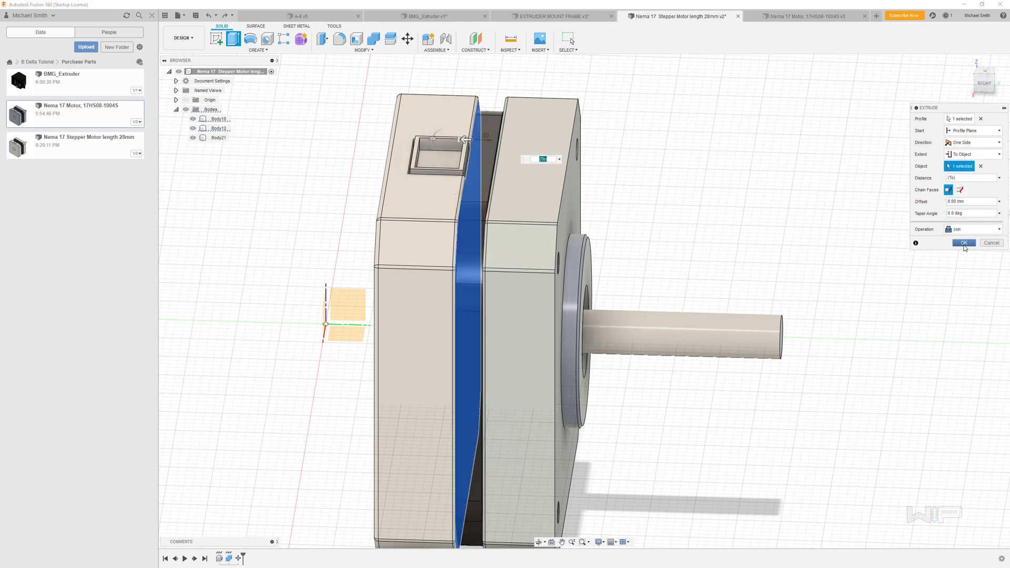
{"action": "left_click", "coordinate": [964, 243]}
{"action": "left_click", "coordinate": [821, 210]}
{"action": "left_click", "coordinate": [213, 120]}
{"action": "left_click", "coordinate": [309, 185]}
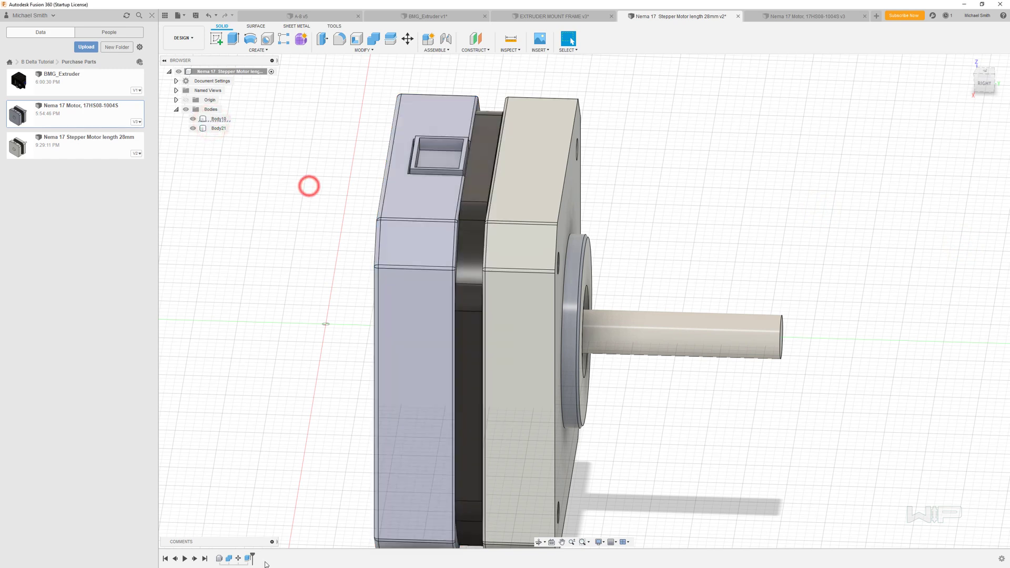
- Try a Y distance of -10 mm in the rear housing's existing move feature, and undo that edit
{"action": "right_click", "coordinate": [239, 559]}
{"action": "left_click", "coordinate": [264, 476]}
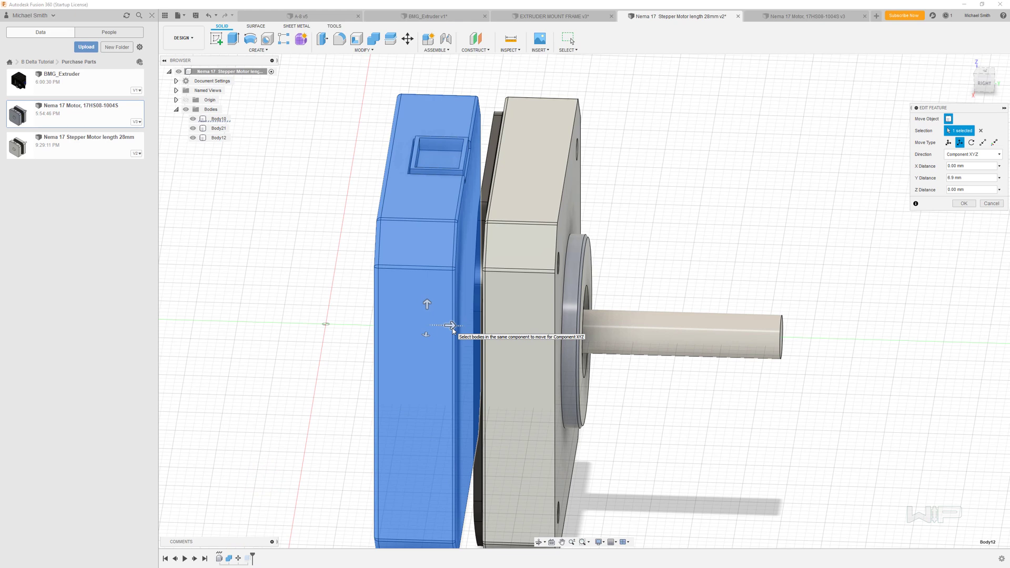
{"action": "left_click_drag", "start_coordinate": [452, 329], "coordinate": [301, 321]}
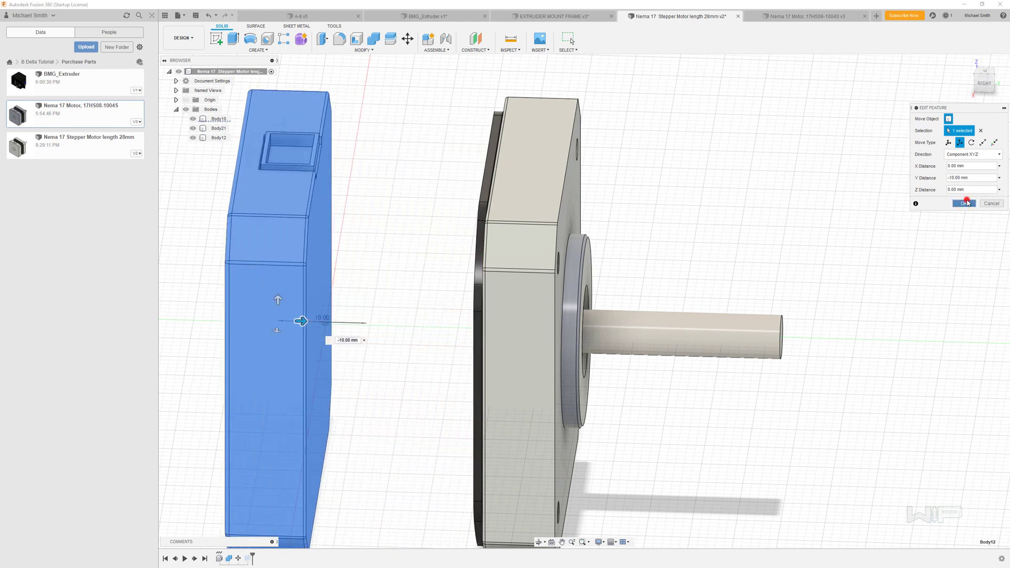
{"action": "left_click", "coordinate": [965, 203]}
{"action": "scroll", "coordinate": [397, 331], "scroll_direction": "down", "scroll_amount": 3}
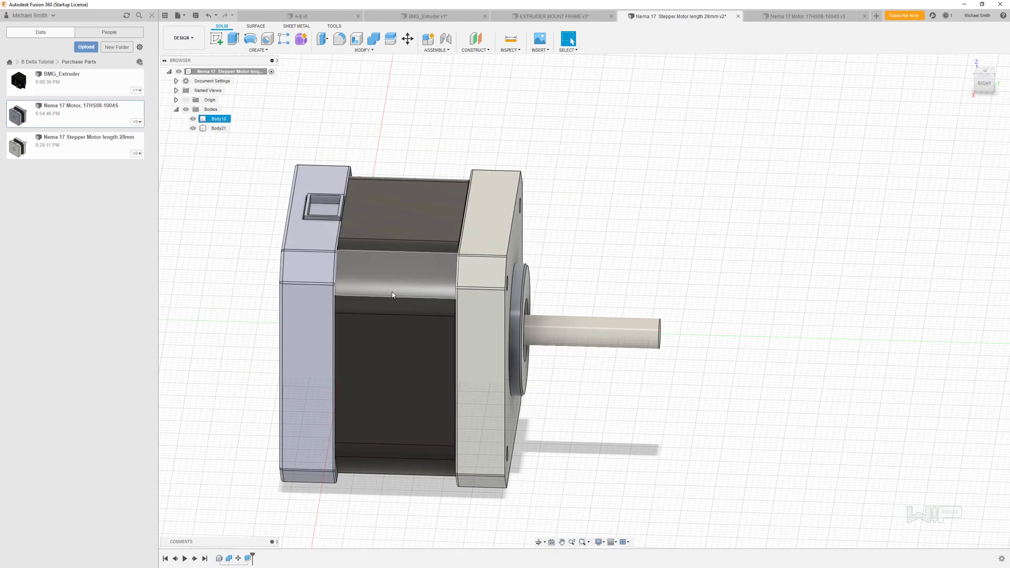
{"action": "middle_click_drag", "start_coordinate": [419, 289], "coordinate": [584, 375]}
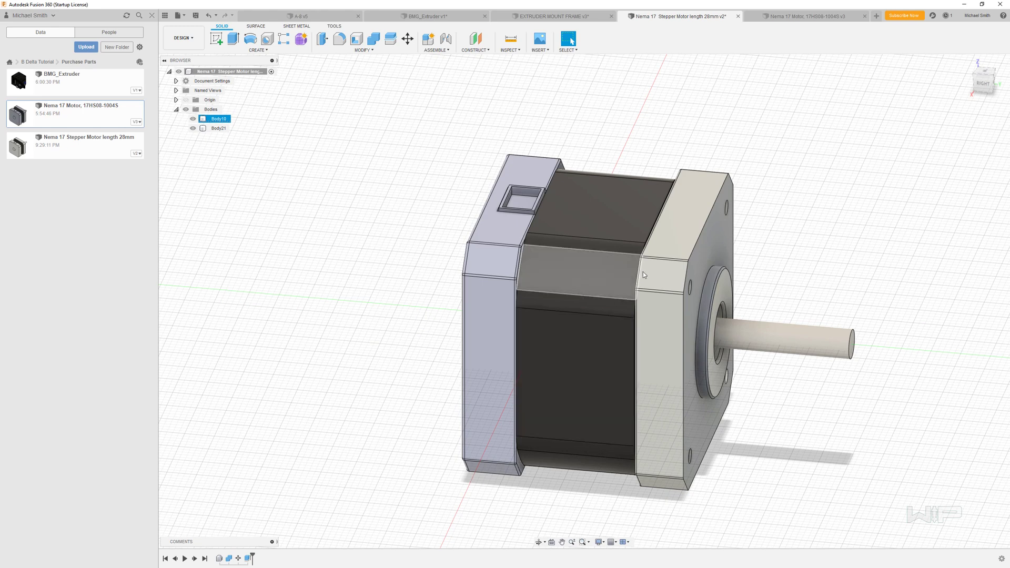
{"action": "key", "text": "Escape"}
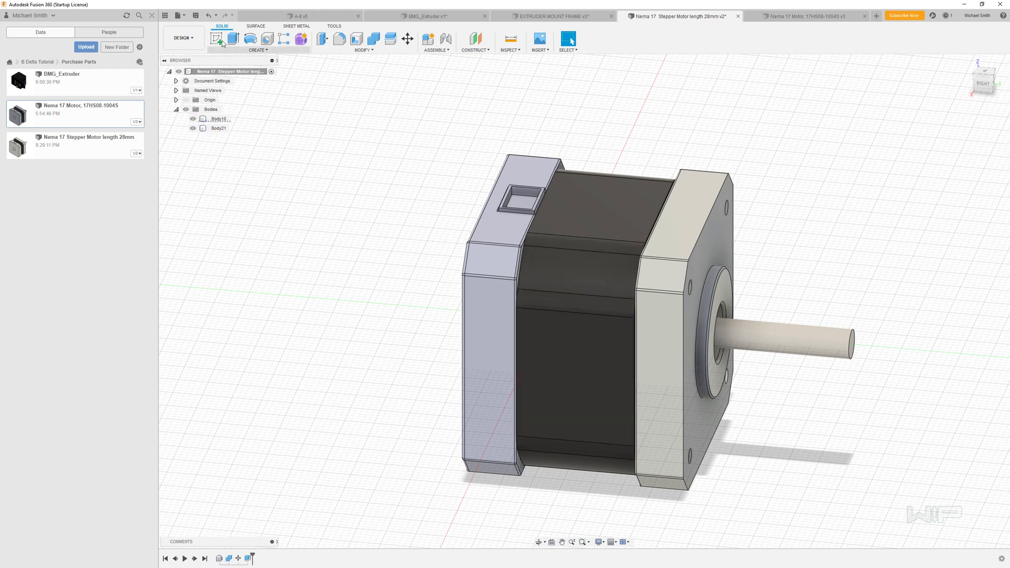
{"action": "left_click", "coordinate": [210, 16]}
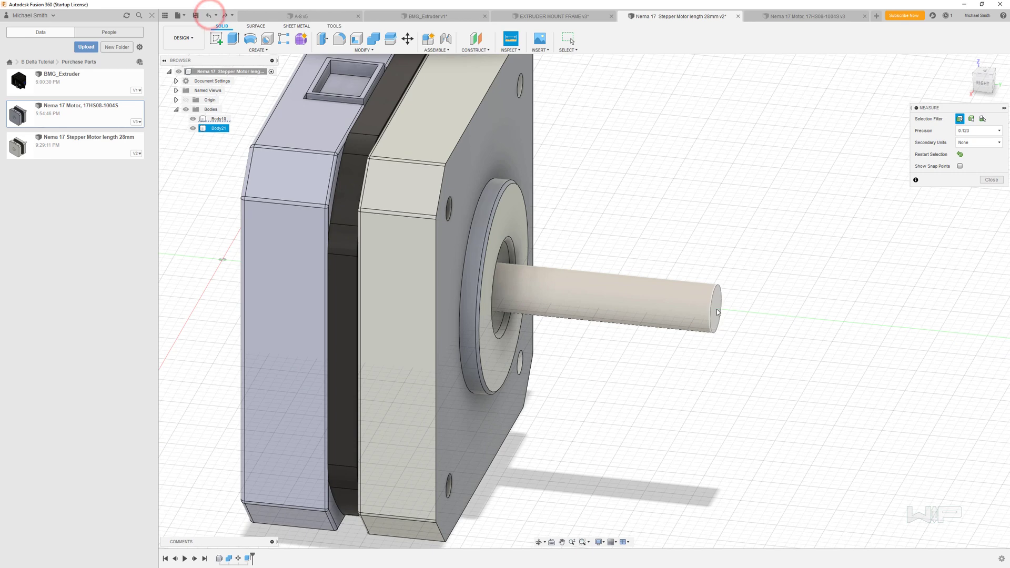
- Measure the distance from the shaft's end face to the front face of the shaft-side housing
{"action": "left_click", "coordinate": [717, 310]}
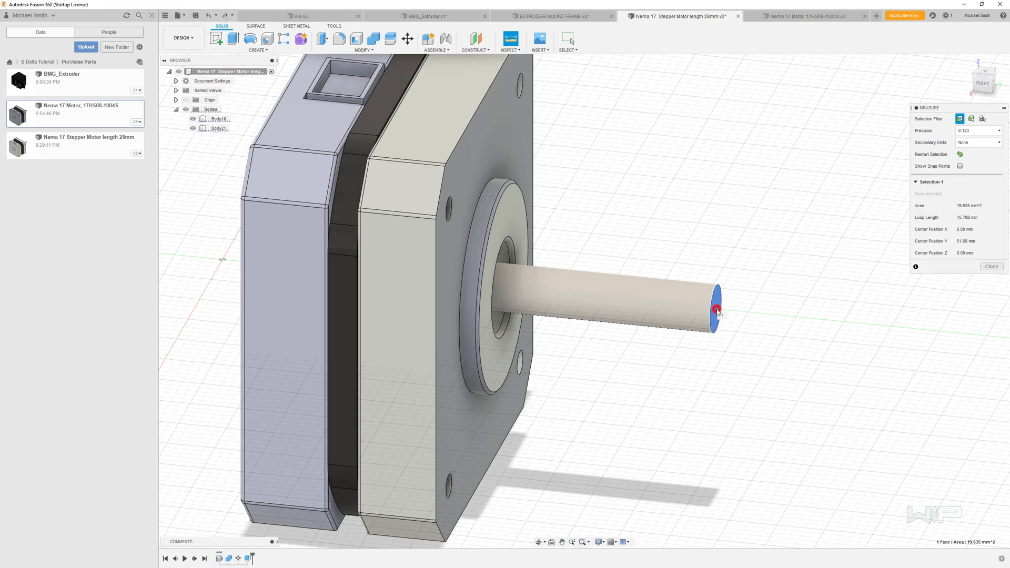
{"action": "scroll", "coordinate": [693, 337], "scroll_direction": "down", "scroll_amount": 2}
{"action": "left_click", "coordinate": [559, 225]}
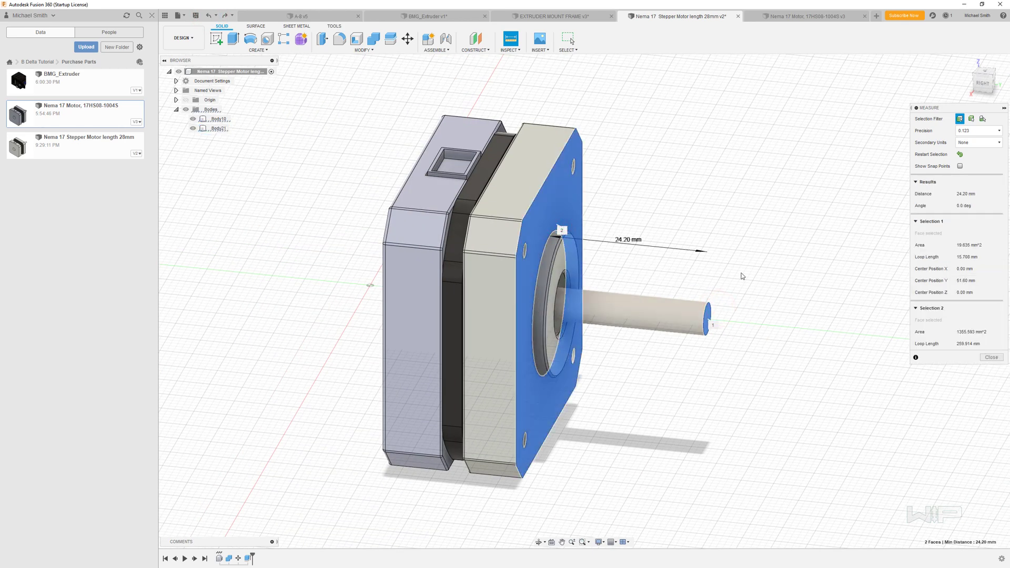
- Offset the shaft's end face inward with Press Pull so the shaft projects 20 mm from the housing's front face
{"action": "key", "text": "q"}
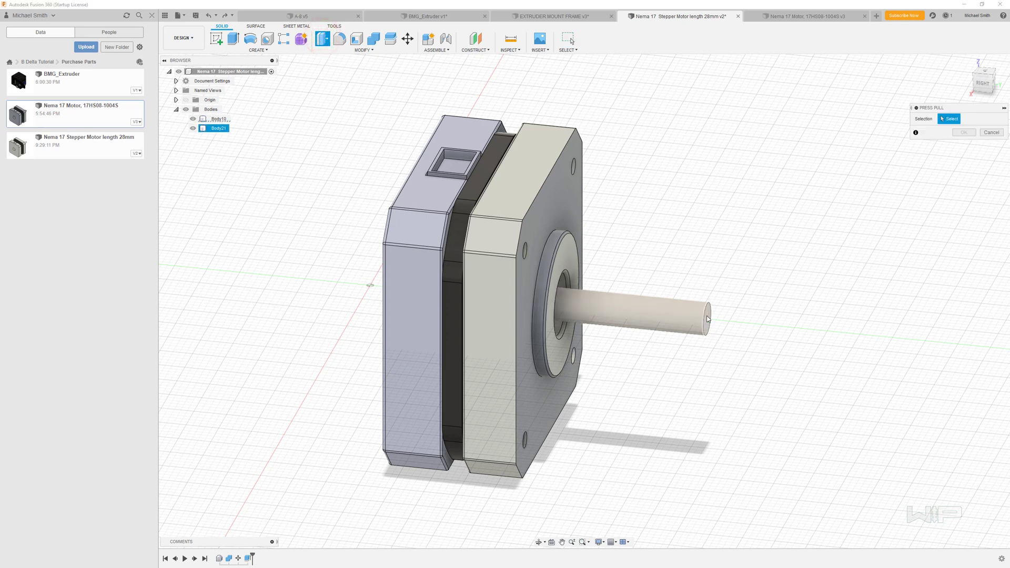
{"action": "left_click", "coordinate": [709, 317]}
{"action": "left_click_drag", "start_coordinate": [708, 317], "coordinate": [685, 308]}
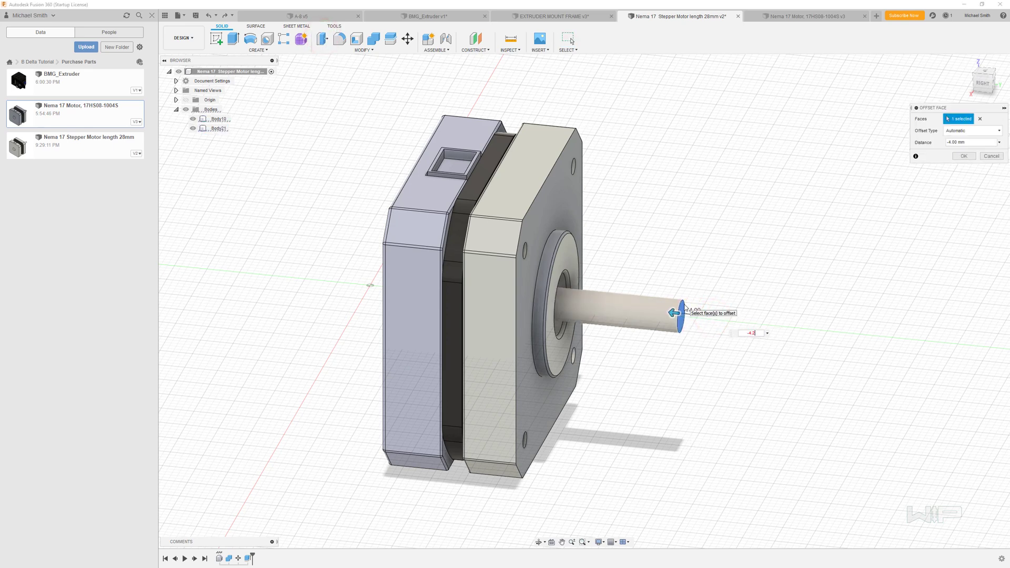
{"action": "key", "text": "Return"}
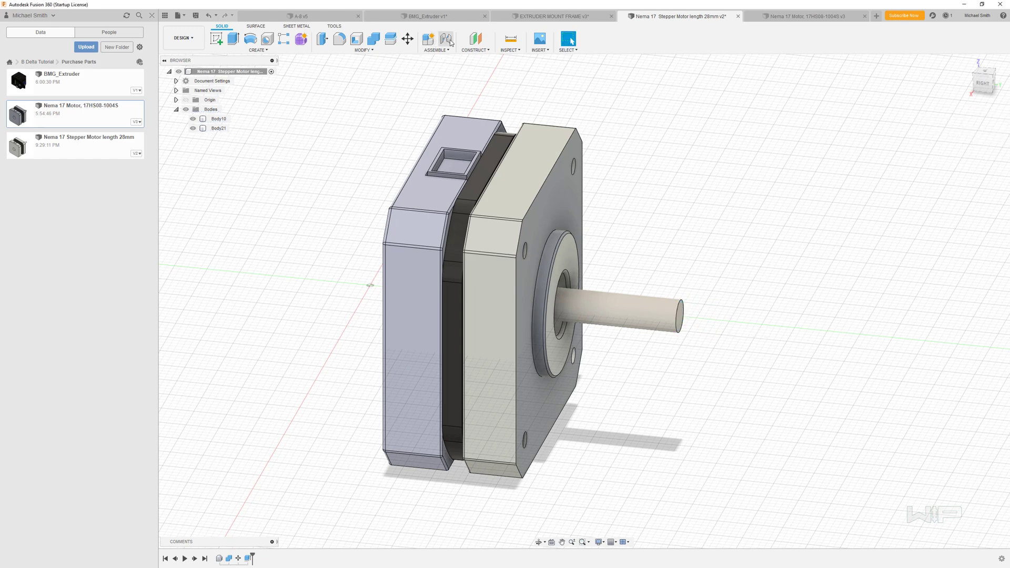
- Check the shortened shaft by measuring from the housing's front face to the shaft's end face
{"action": "left_click", "coordinate": [511, 41]}
{"action": "left_click", "coordinate": [568, 205]}
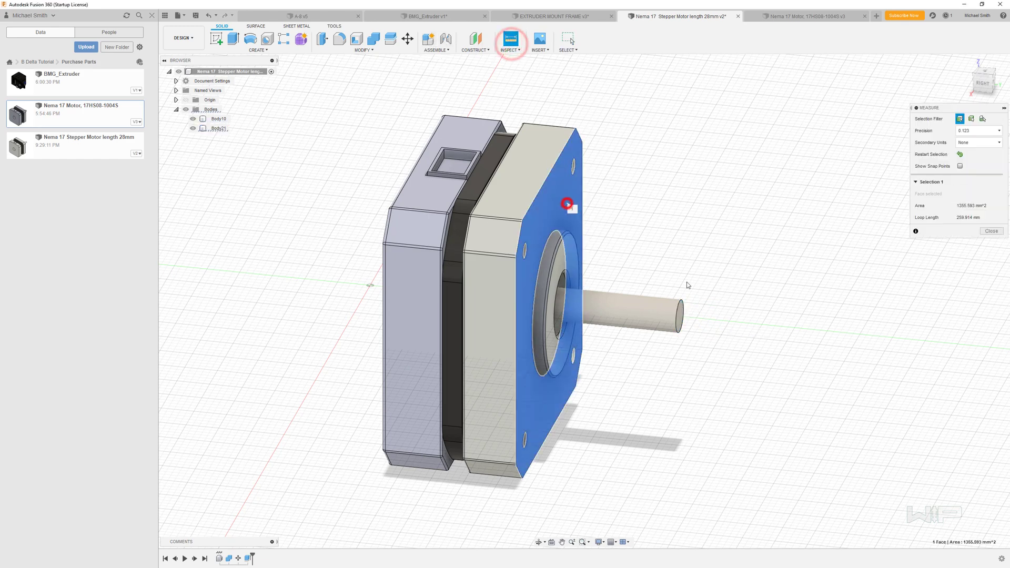
{"action": "left_click", "coordinate": [680, 316]}
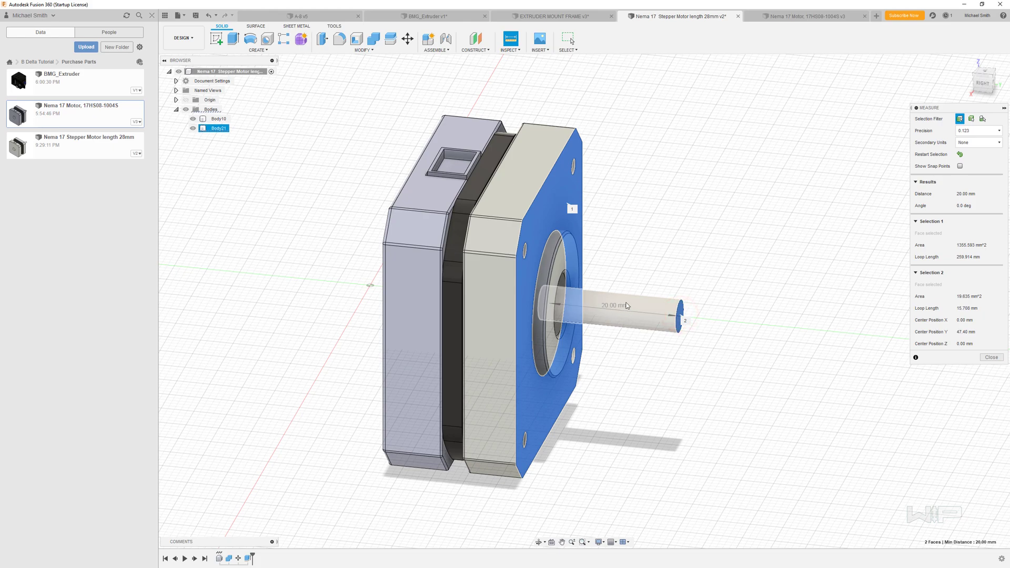
{"action": "key", "text": "Escape"}
- Start a sketch on the shaft's end face and draw a horizontal line across the upper part of the shaft circle
{"action": "middle_click_drag", "start_coordinate": [610, 314], "coordinate": [407, 337], "text": "shift"}
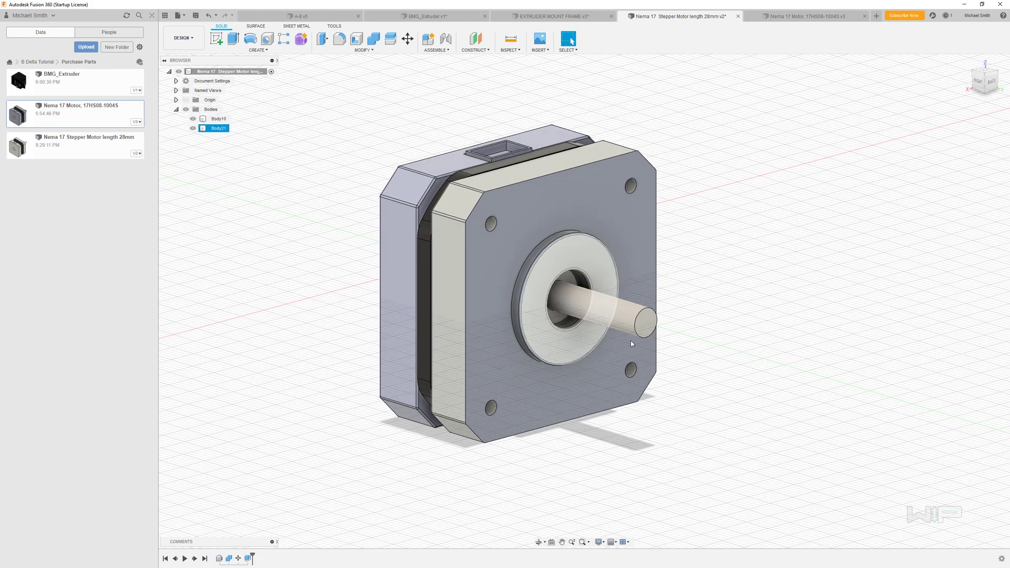
{"action": "scroll", "coordinate": [642, 318], "scroll_direction": "up", "scroll_amount": 3}
{"action": "left_click", "coordinate": [641, 319]}
{"action": "middle_click_drag", "start_coordinate": [642, 318], "coordinate": [337, 126], "text": "shift"}
{"action": "left_click", "coordinate": [216, 38]}
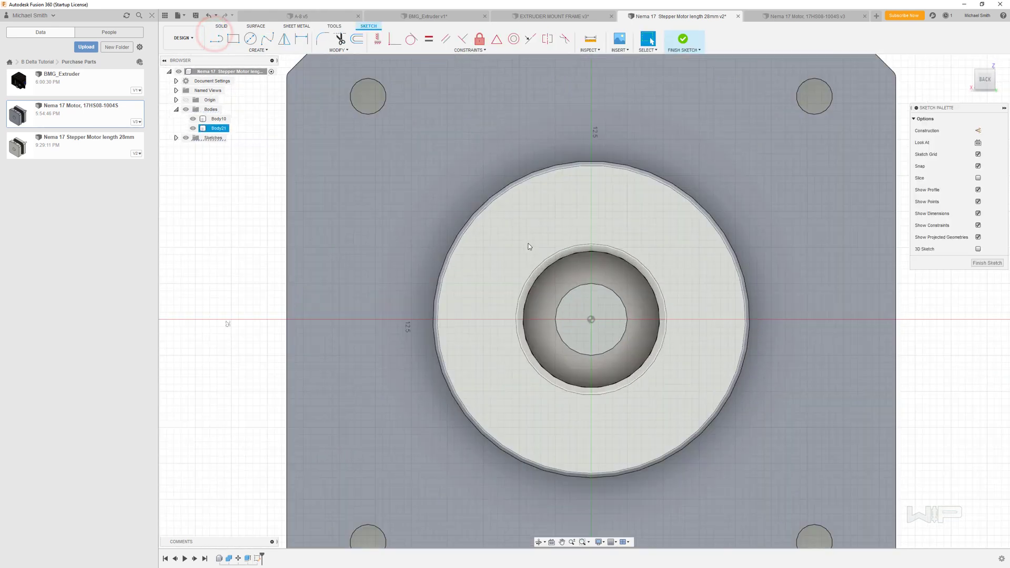
{"action": "key", "text": "l"}
{"action": "scroll", "coordinate": [634, 279], "scroll_direction": "up", "scroll_amount": 3}
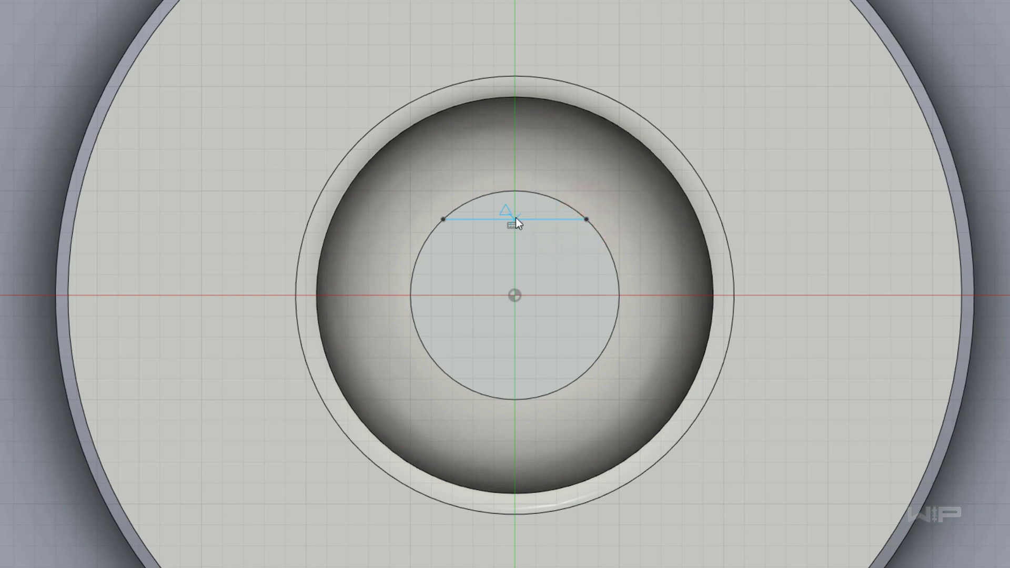
- Draw a vertical line from the horizontal line's midpoint to the circle's lowest point and make it construction geometry
{"action": "left_click", "coordinate": [515, 219]}
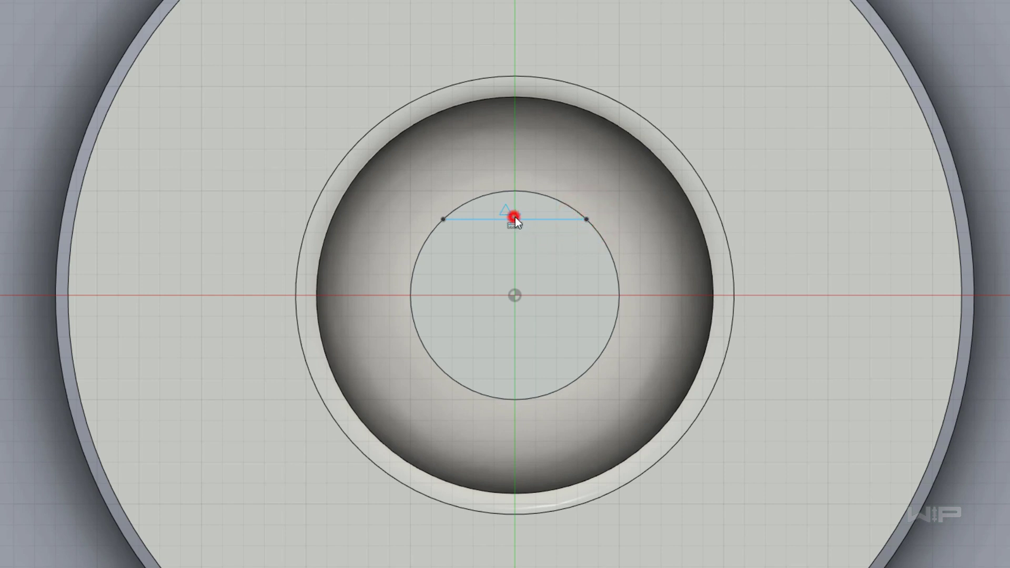
{"action": "left_click", "coordinate": [516, 398]}
{"action": "key", "text": "Escape"}
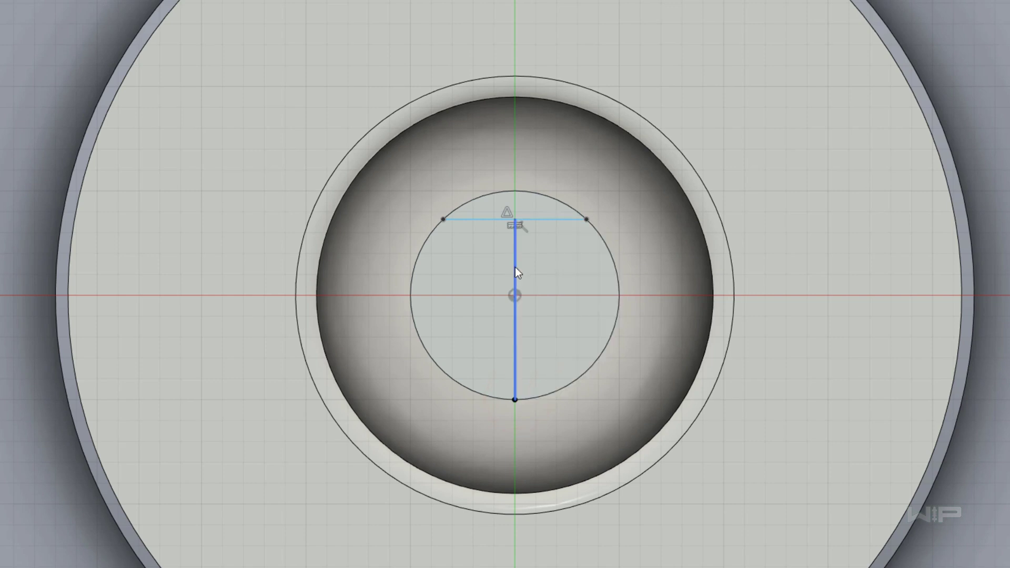
{"action": "left_click", "coordinate": [513, 266]}
{"action": "key", "text": "x"}
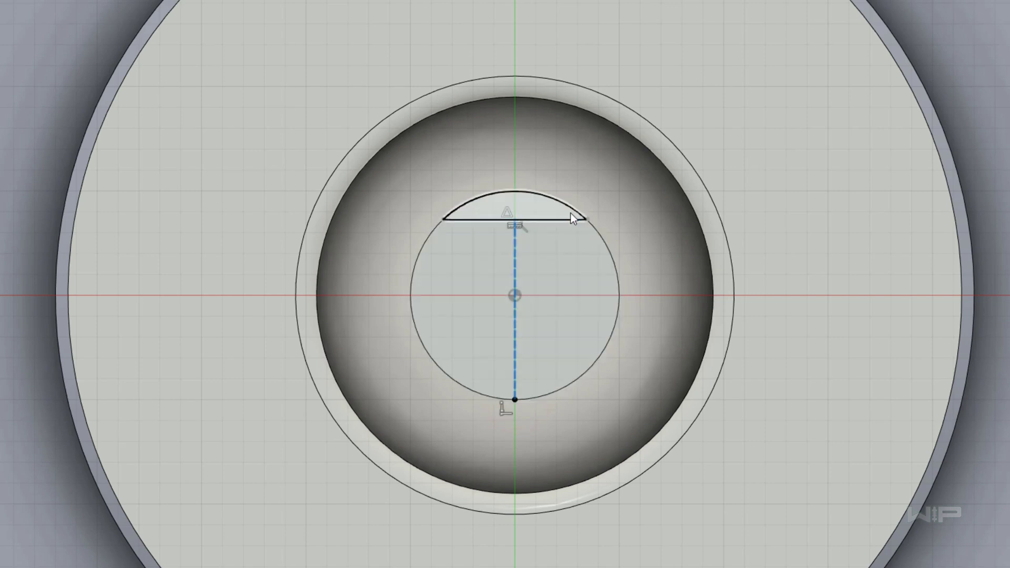
- Dimension the horizontal line 4.5 mm above the circle's lowest point and finish the sketch
{"action": "left_click", "coordinate": [575, 218]}
{"action": "key", "text": "d"}
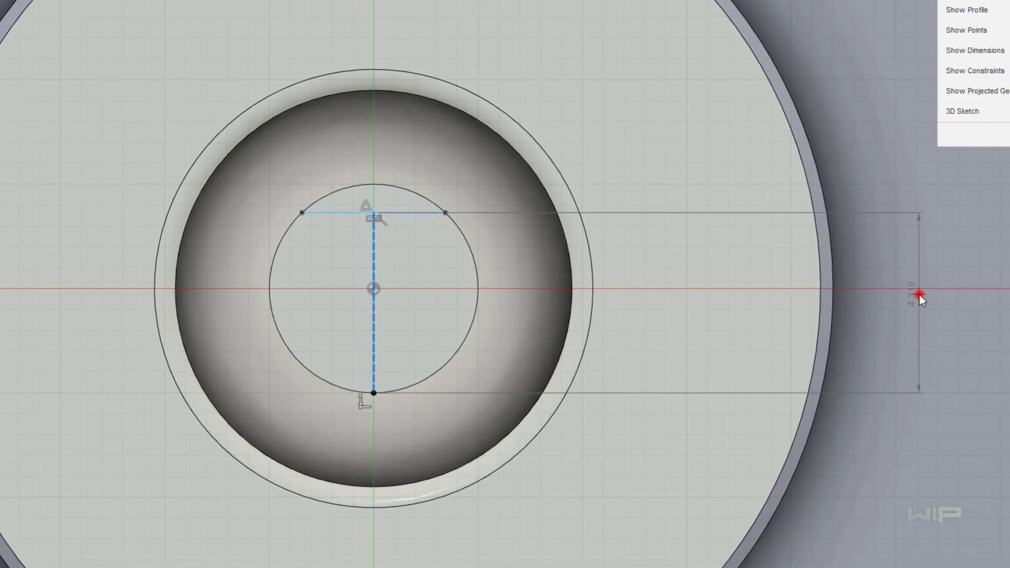
{"action": "left_click", "coordinate": [919, 293]}
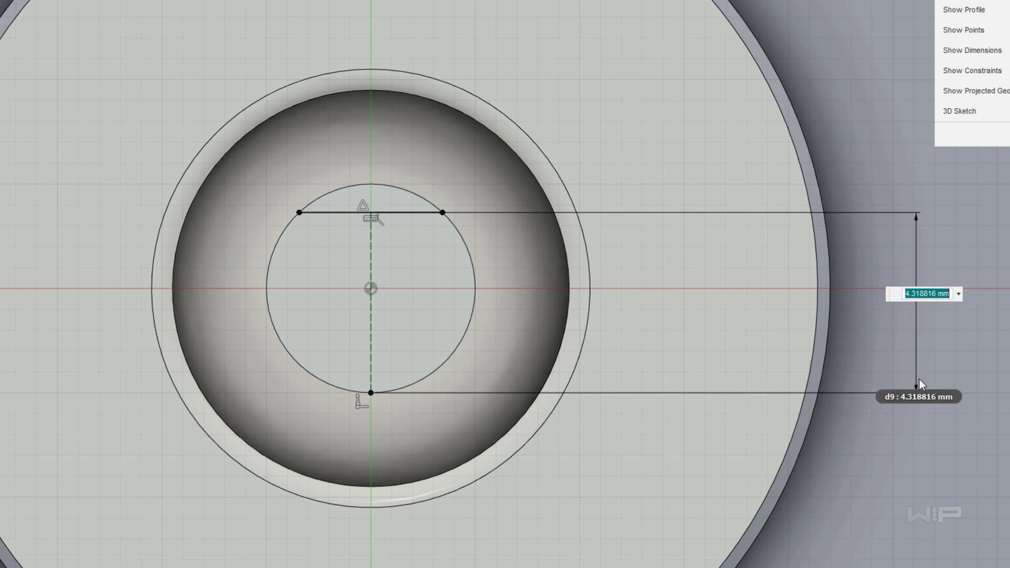
{"action": "type", "text": "4.5"}
{"action": "key", "text": "Return"}
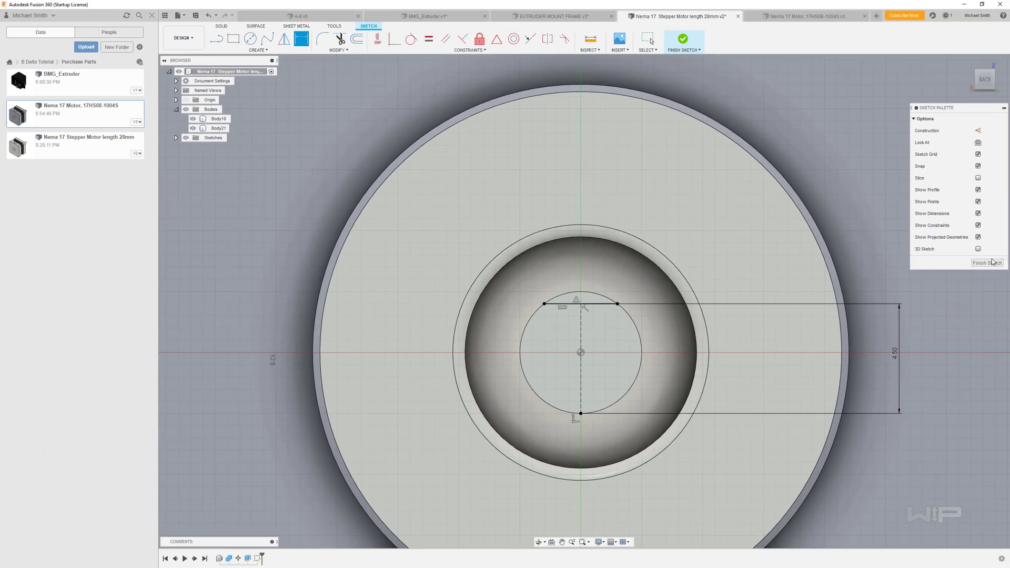
{"action": "left_click", "coordinate": [987, 262]}
- Cut the circle segment above the line with an Extrude of -16.5 mm to make a flat along the shaft
{"action": "scroll", "coordinate": [589, 311], "scroll_direction": "up", "scroll_amount": 3}
{"action": "left_click", "coordinate": [583, 284]}
{"action": "scroll", "coordinate": [571, 310], "scroll_direction": "down", "scroll_amount": 2}
{"action": "left_click", "coordinate": [234, 39]}
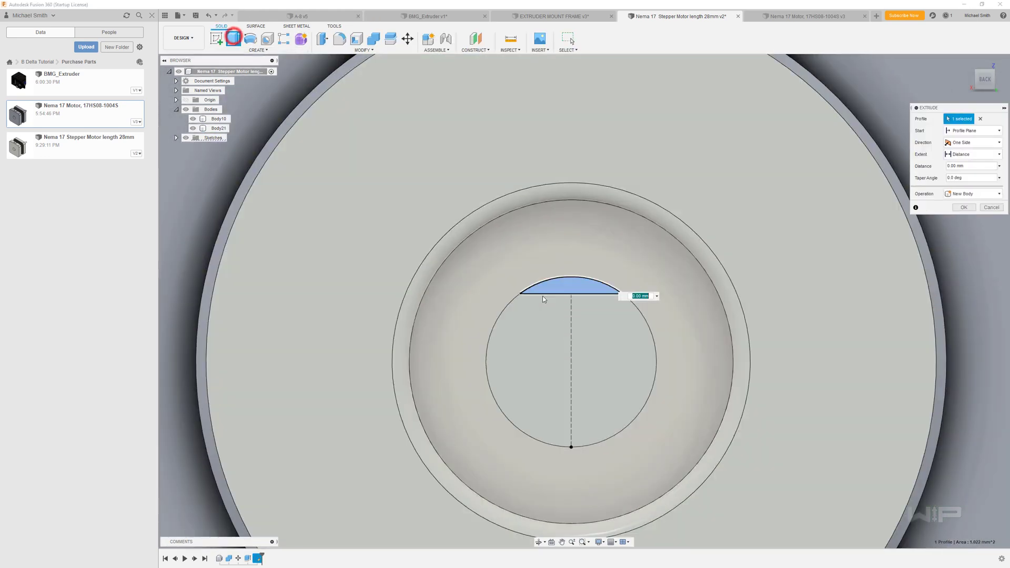
{"action": "left_click_drag", "start_coordinate": [573, 283], "coordinate": [829, 153]}
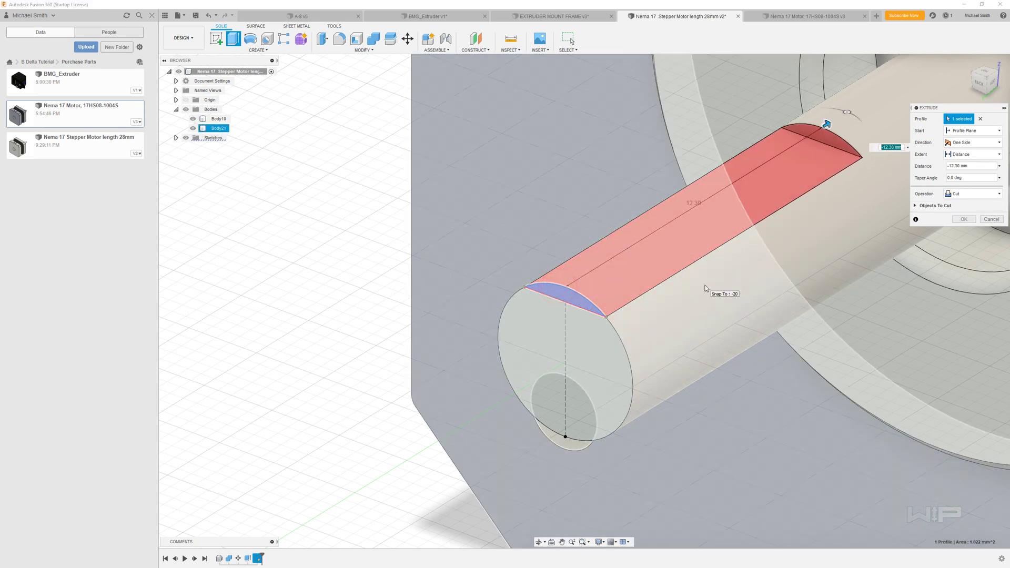
{"action": "type", "text": "16.5"}
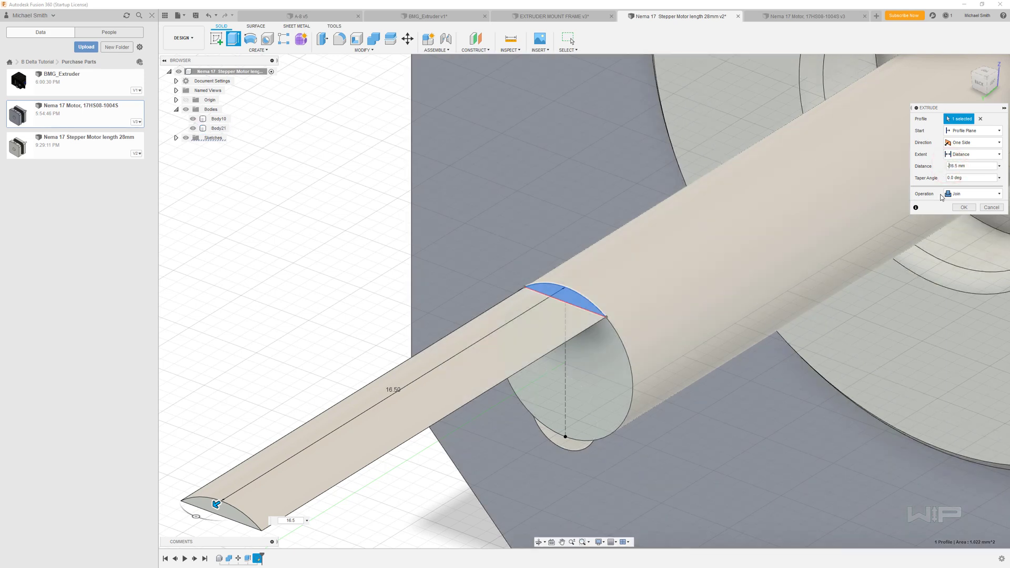
{"action": "type", "text": "-"}
{"action": "left_click", "coordinate": [963, 218]}
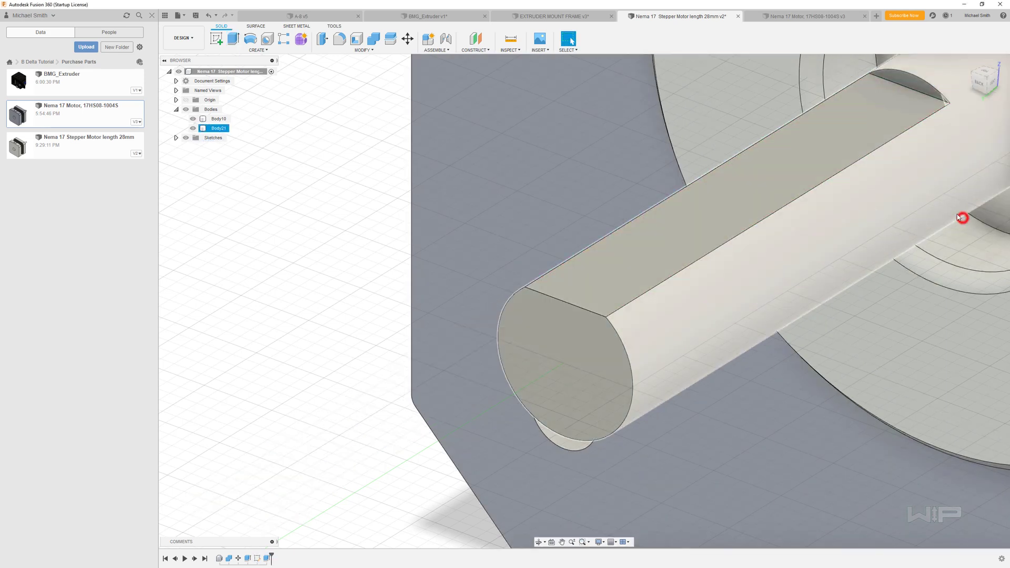
- Join the two remaining bodies, the rear housing and the shaft-side housing, with Combine
{"action": "scroll", "coordinate": [932, 217], "scroll_direction": "down", "scroll_amount": 5}
{"action": "left_click", "coordinate": [970, 62]}
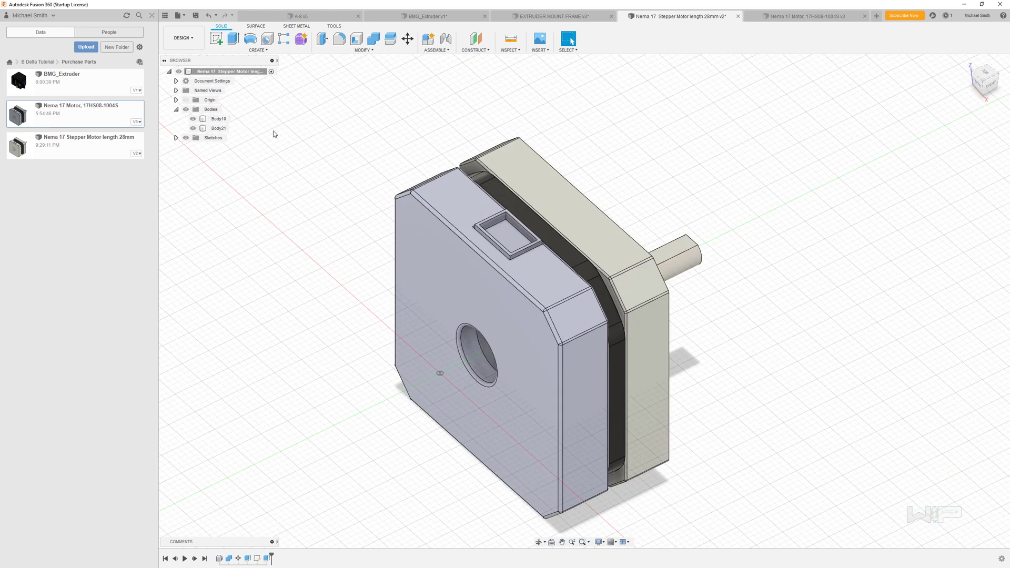
{"action": "left_click", "coordinate": [218, 129]}
{"action": "left_click", "coordinate": [304, 157]}
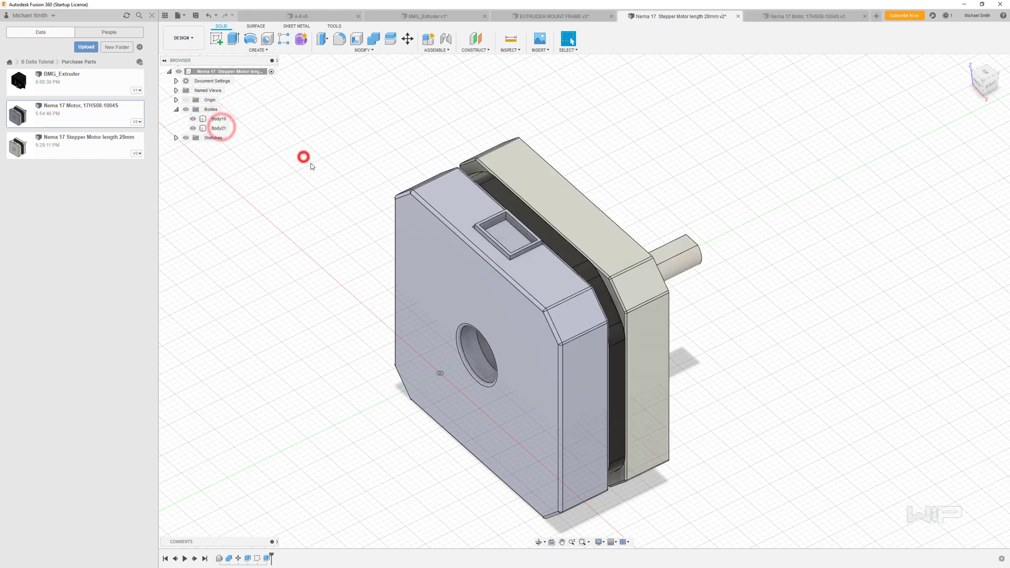
{"action": "left_click", "coordinate": [372, 45]}
{"action": "left_click", "coordinate": [479, 194]}
{"action": "left_click", "coordinate": [534, 184]}
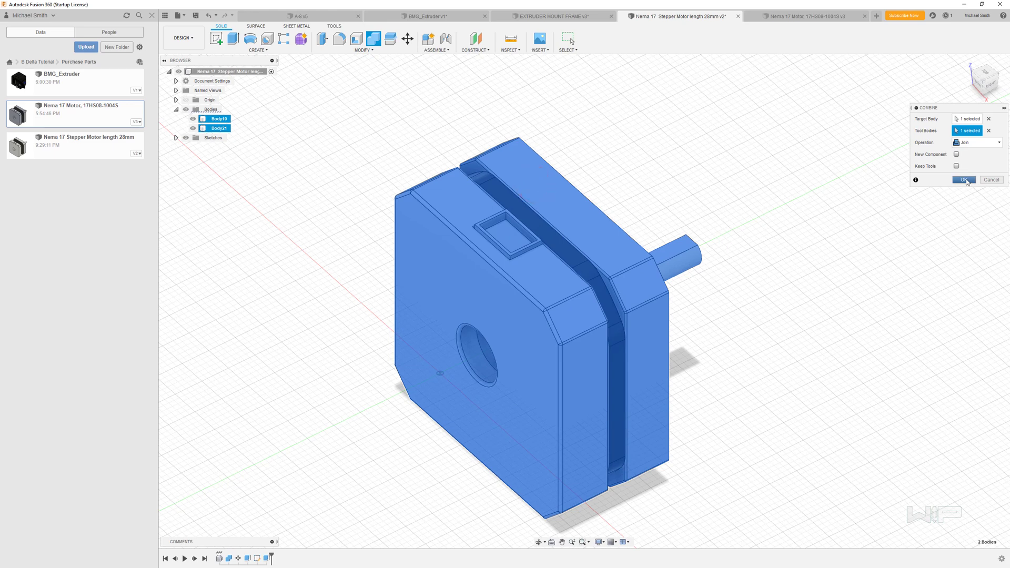
{"action": "left_click", "coordinate": [964, 180]}
- Move the motor body point to point from the boss's circular edge on the shaft-side face to the origin, and save the design
{"action": "middle_click_drag", "start_coordinate": [886, 229], "coordinate": [450, 211], "text": "shift"}
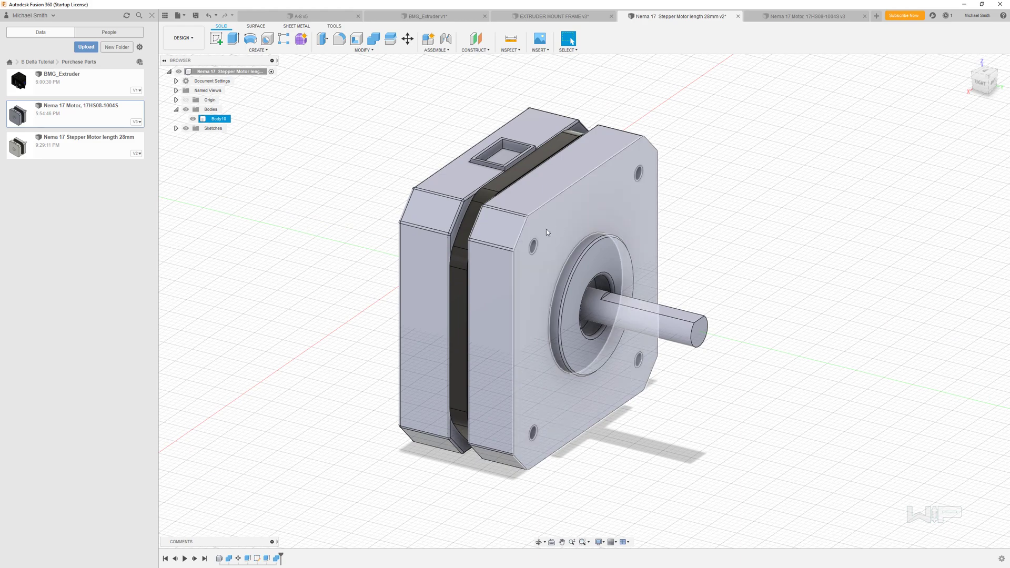
{"action": "middle_click_drag", "start_coordinate": [549, 233], "coordinate": [808, 168], "text": "shift"}
{"action": "left_click", "coordinate": [968, 61]}
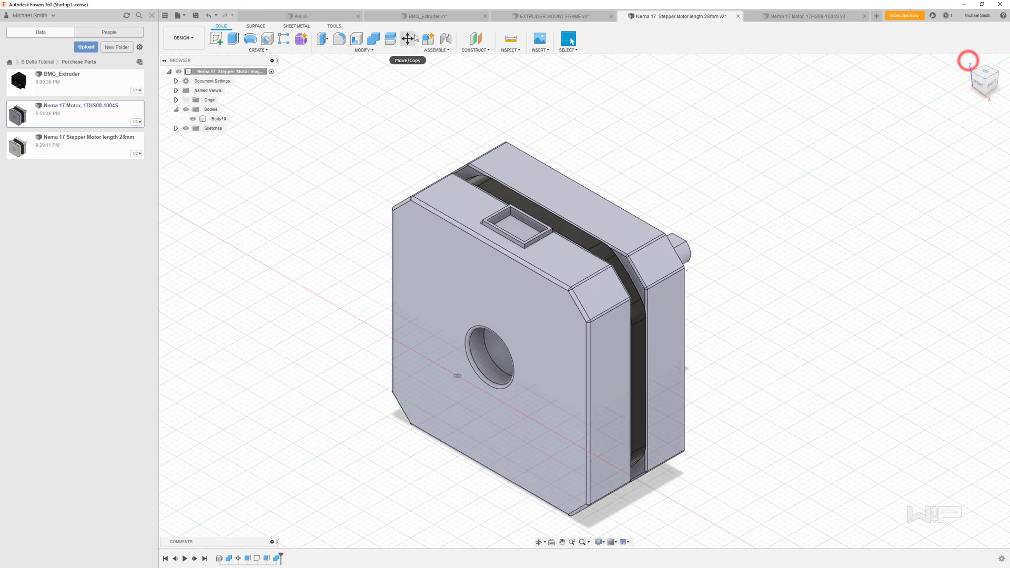
{"action": "left_click", "coordinate": [407, 38]}
{"action": "left_click", "coordinate": [594, 216]}
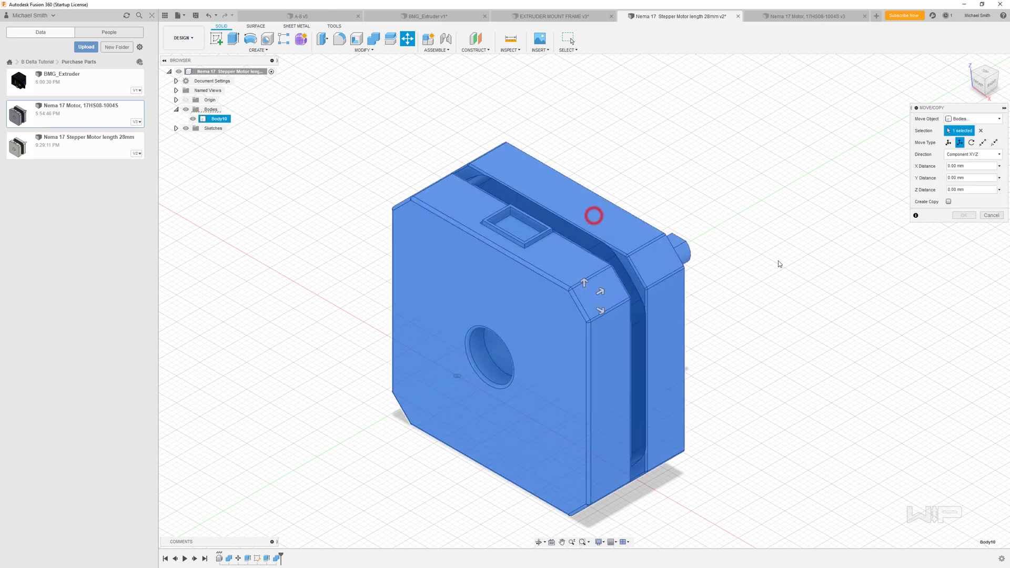
{"action": "left_click", "coordinate": [984, 143]}
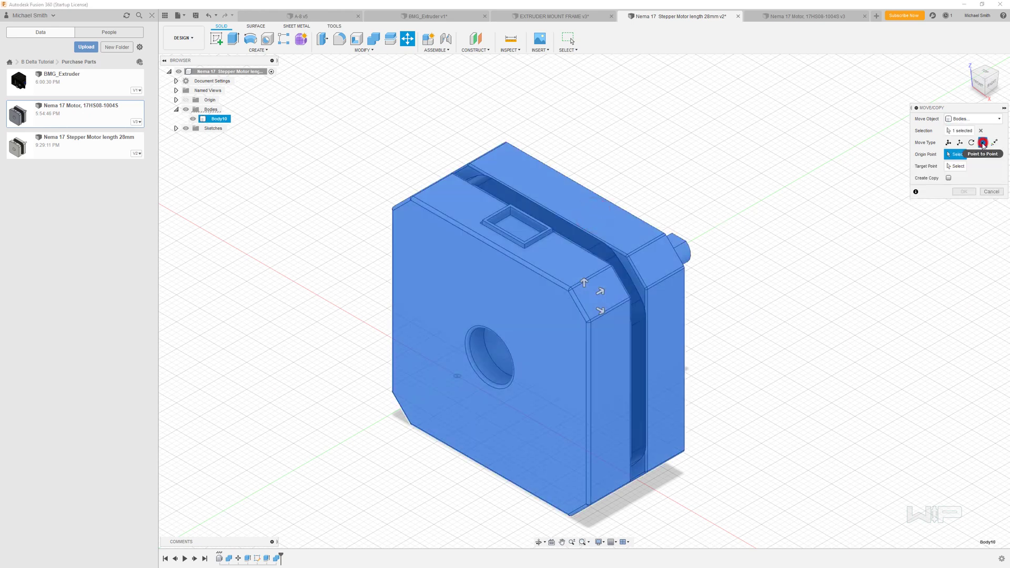
{"action": "middle_click_drag", "start_coordinate": [792, 263], "coordinate": [611, 272], "text": "shift"}
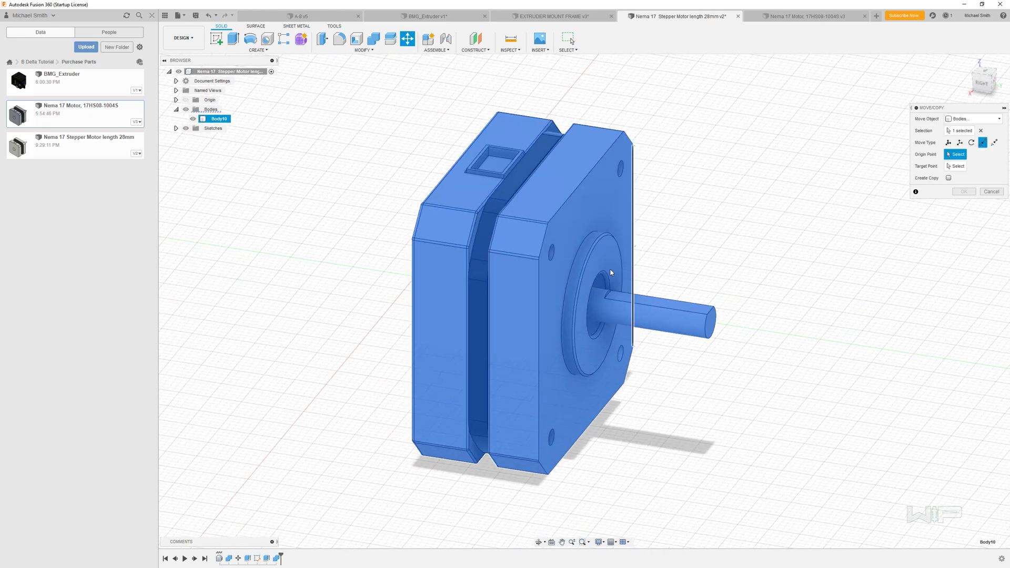
{"action": "left_click", "coordinate": [573, 265]}
{"action": "middle_click_drag", "start_coordinate": [526, 284], "coordinate": [412, 299], "text": "shift"}
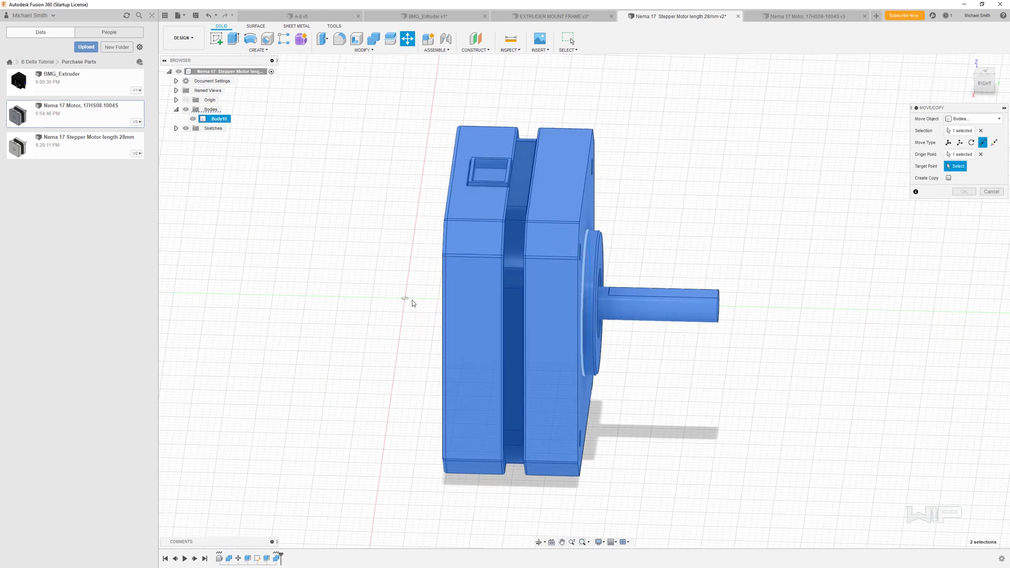
{"action": "left_click", "coordinate": [186, 100]}
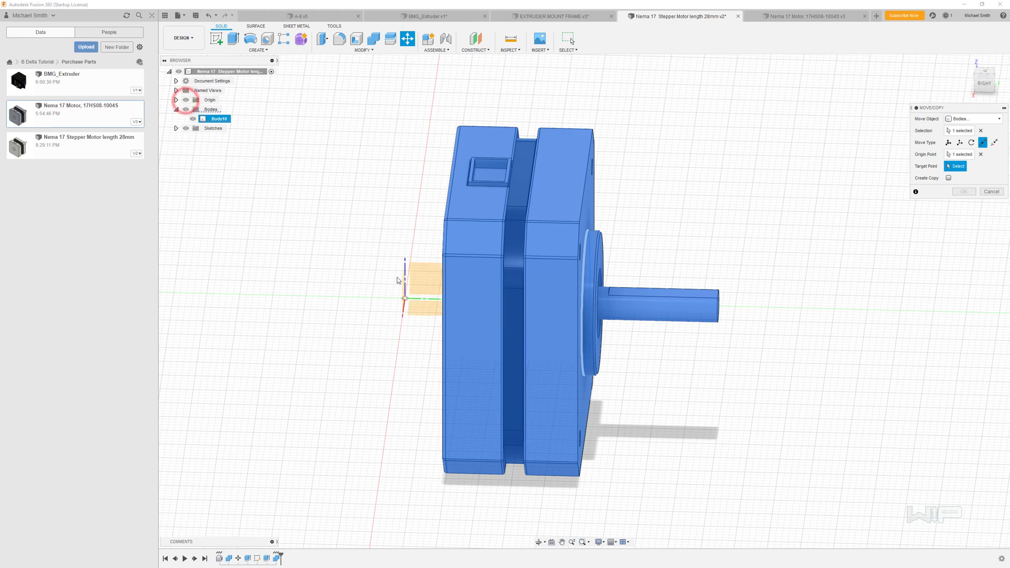
{"action": "left_click", "coordinate": [405, 299]}
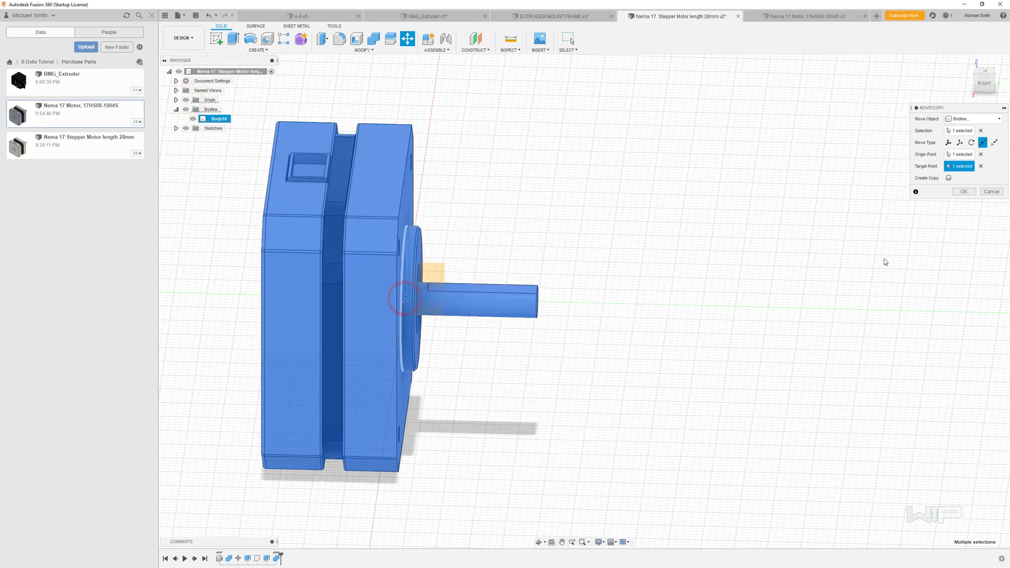
{"action": "left_click", "coordinate": [965, 192]}
{"action": "middle_click_drag", "start_coordinate": [570, 306], "coordinate": [531, 280], "text": "shift"}
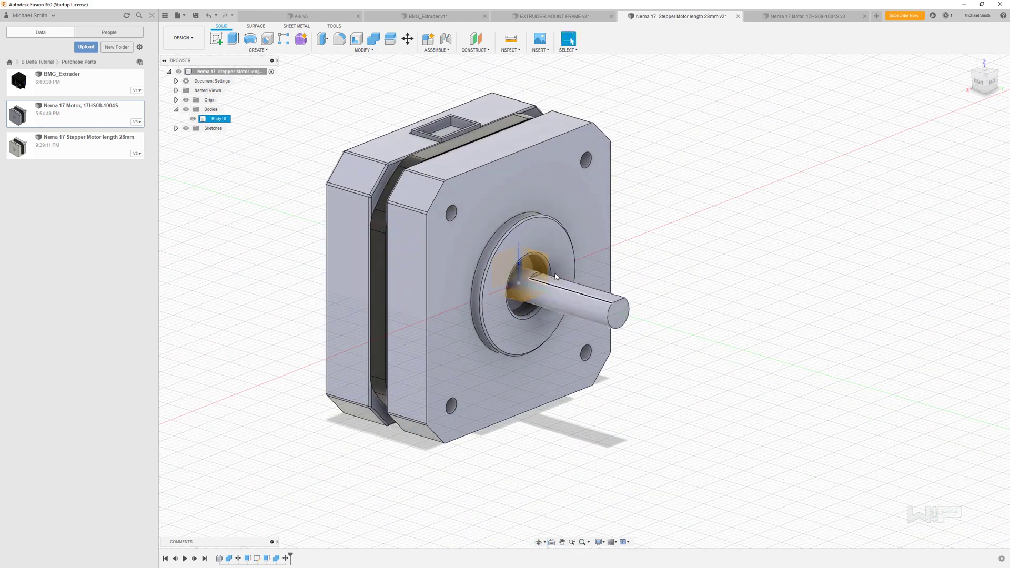
{"action": "left_click", "coordinate": [967, 62]}
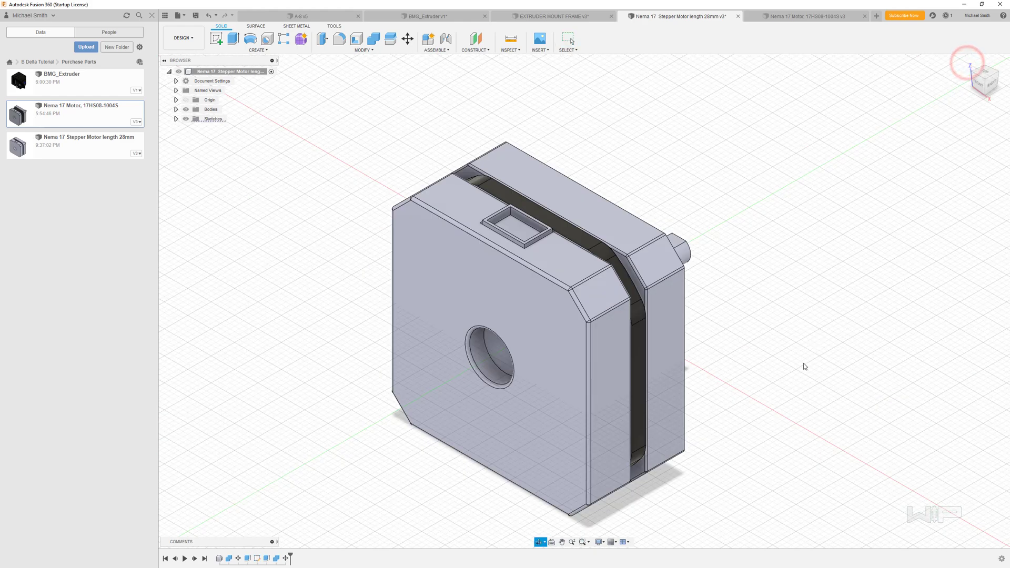
- Check the size and shape of an upper corner mounting hole on the motor's shaft-side face
{"action": "middle_click_drag", "start_coordinate": [800, 366], "coordinate": [734, 355], "text": "shift"}
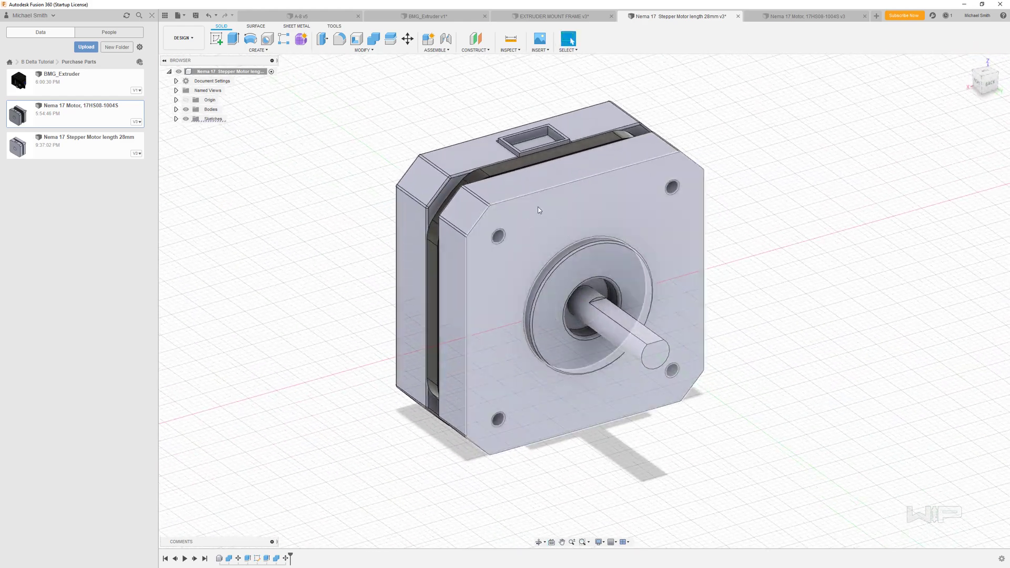
{"action": "scroll", "coordinate": [514, 241], "scroll_direction": "up", "scroll_amount": 2}
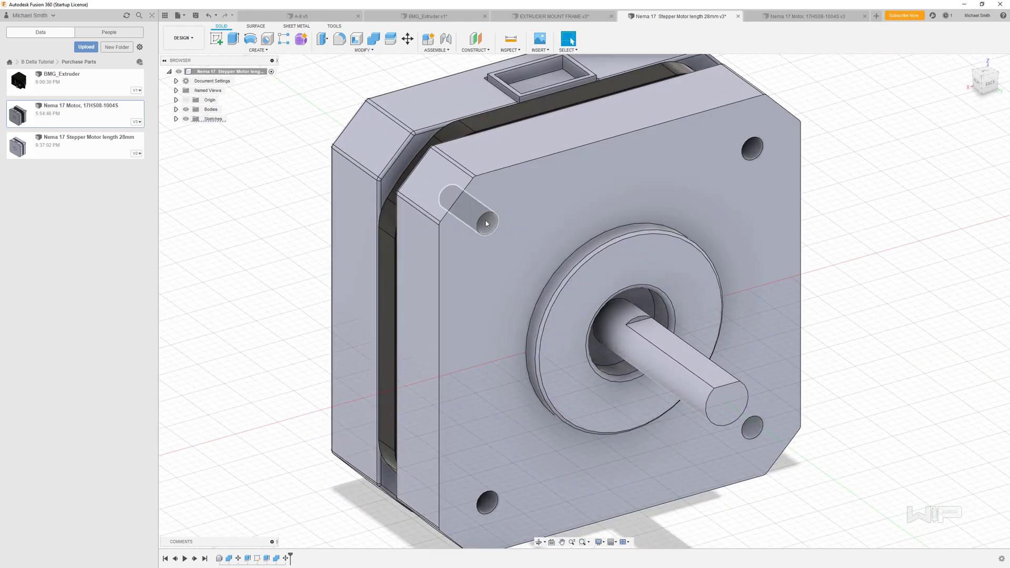
{"action": "left_click", "coordinate": [486, 223]}
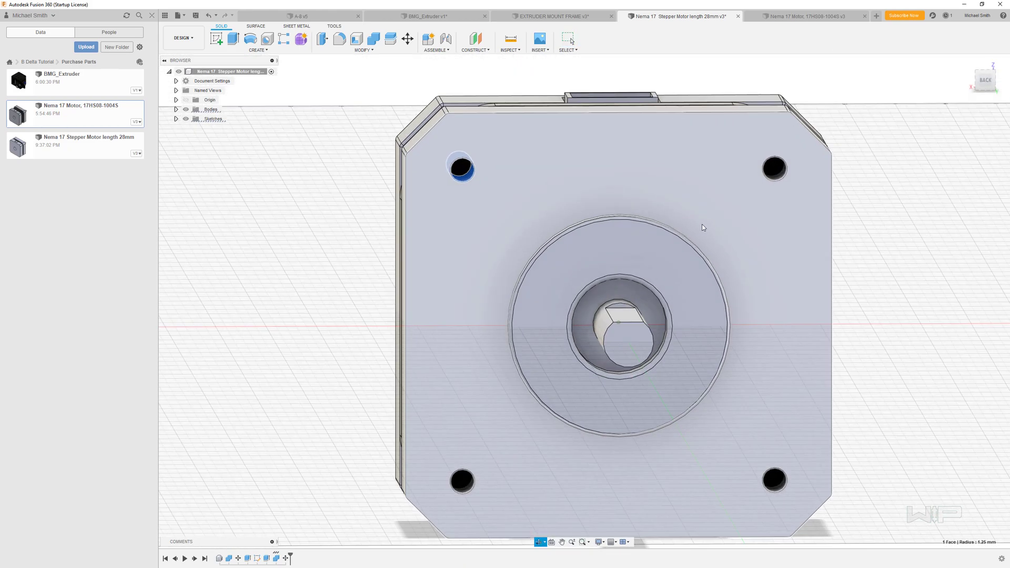
{"action": "mouse_move", "coordinate": [700, 224]}
{"action": "middle_mouse_down", "text": "shift"}
{"action": "mouse_move", "coordinate": [691, 223]}
{"action": "mouse_move", "coordinate": [708, 230]}
{"action": "middle_mouse_up", "text": "shift"}
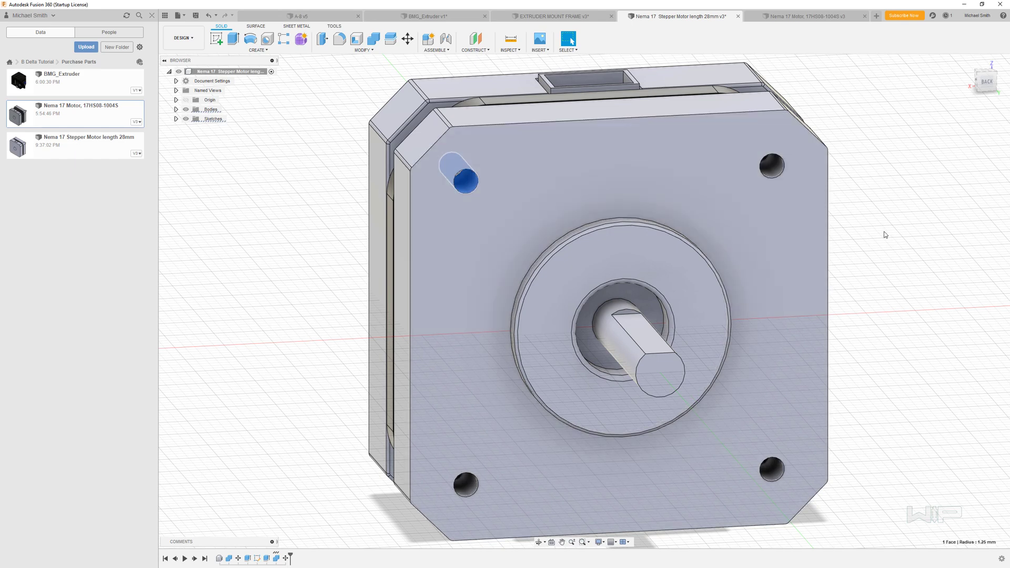
- Create a sketch on the motor's shaft-side face, project the edges of the four corner mounting holes into it, and finish it
{"action": "left_click", "coordinate": [295, 224]}
{"action": "left_click", "coordinate": [527, 205]}
{"action": "left_click", "coordinate": [216, 38]}
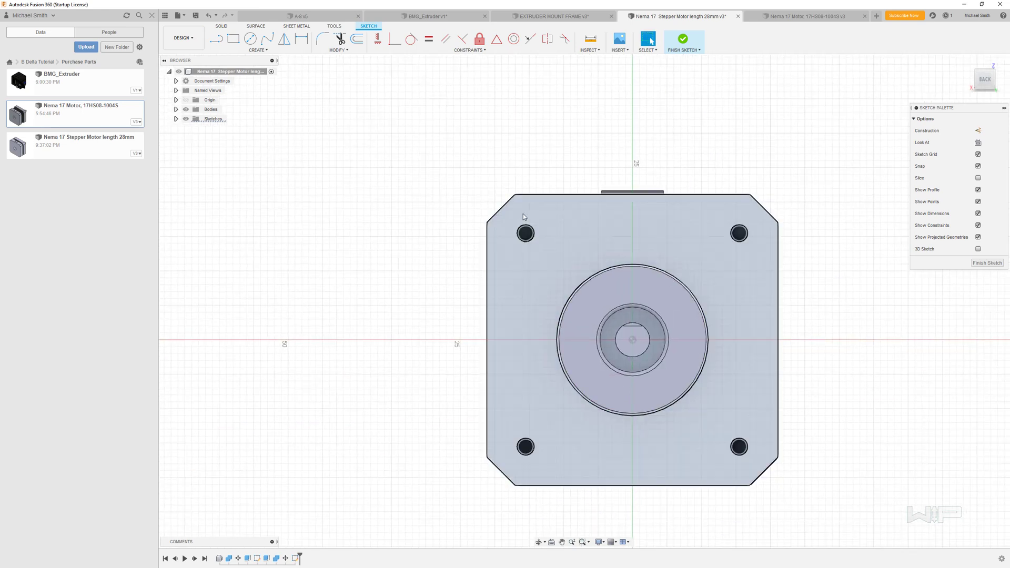
{"action": "middle_click_drag", "start_coordinate": [537, 241], "coordinate": [524, 250], "text": "shift"}
{"action": "left_click", "coordinate": [524, 251]}
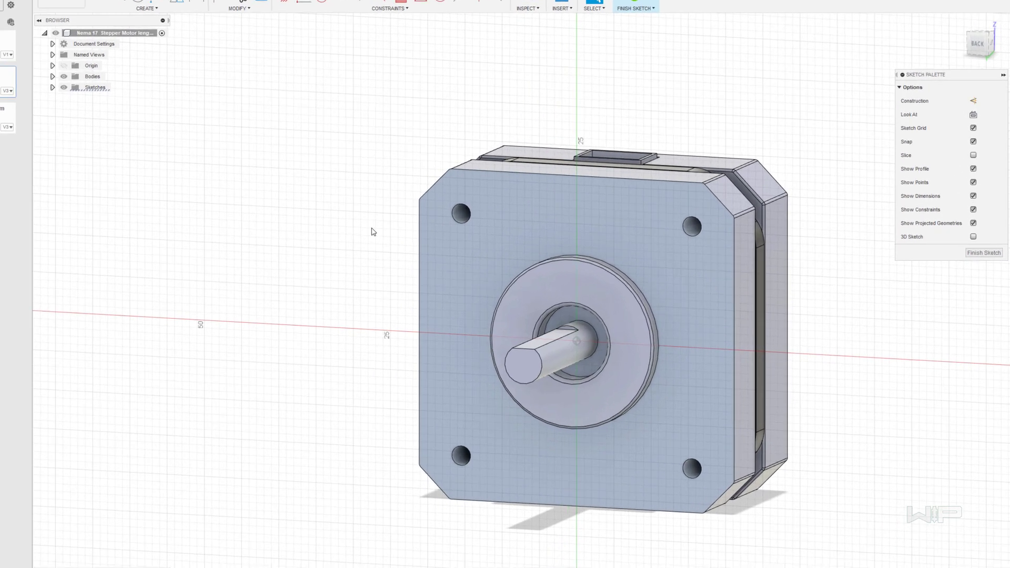
{"action": "key", "text": "p"}
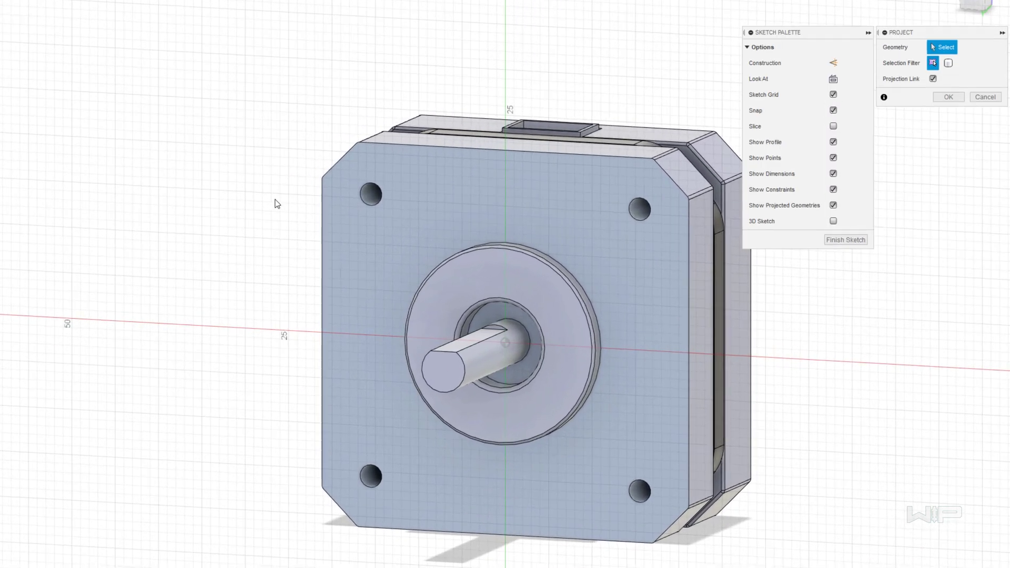
{"action": "left_click", "coordinate": [378, 196]}
{"action": "left_click", "coordinate": [632, 221]}
{"action": "left_click", "coordinate": [634, 485]}
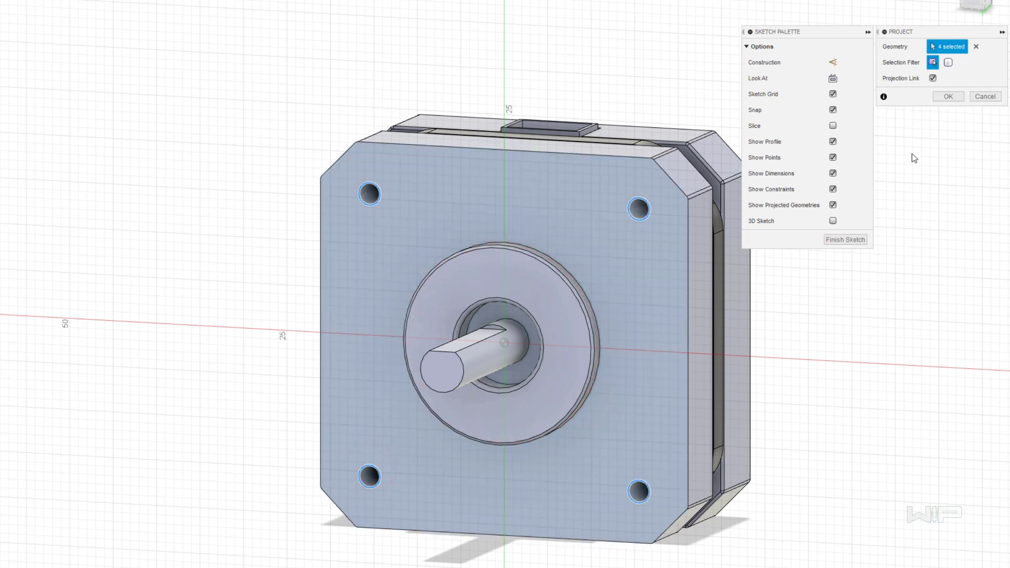
{"action": "left_click", "coordinate": [962, 98]}
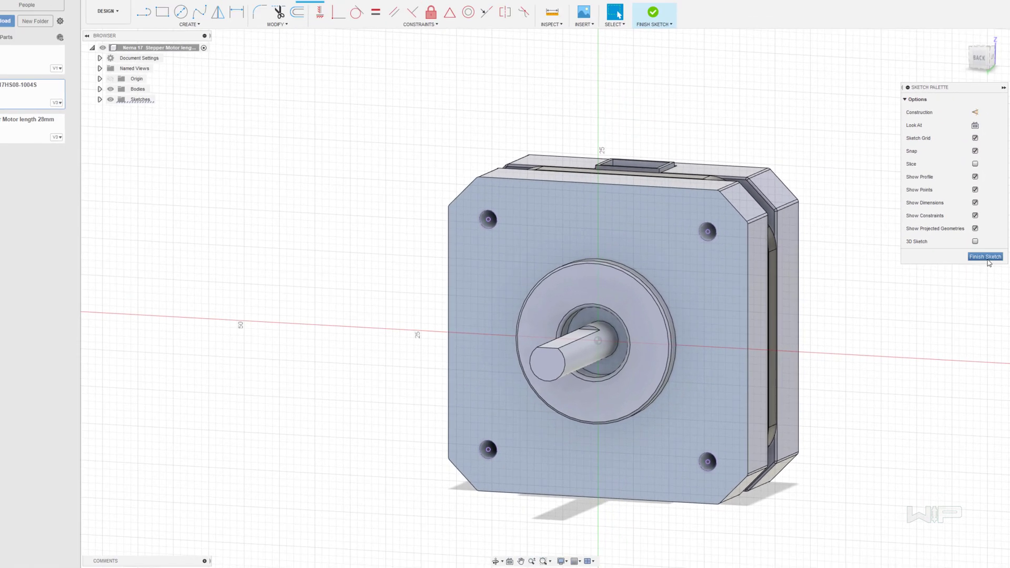
{"action": "left_click", "coordinate": [979, 241]}
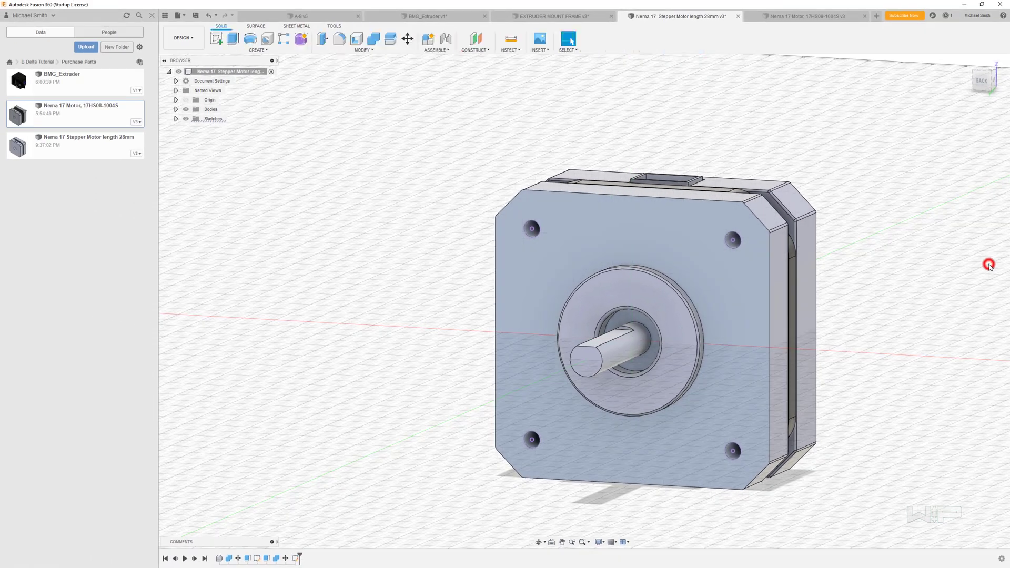
- Hide the sketch containing the projected mounting-hole circles so the hole faces can be selected
{"action": "scroll", "coordinate": [562, 249], "scroll_direction": "up", "scroll_amount": 5}
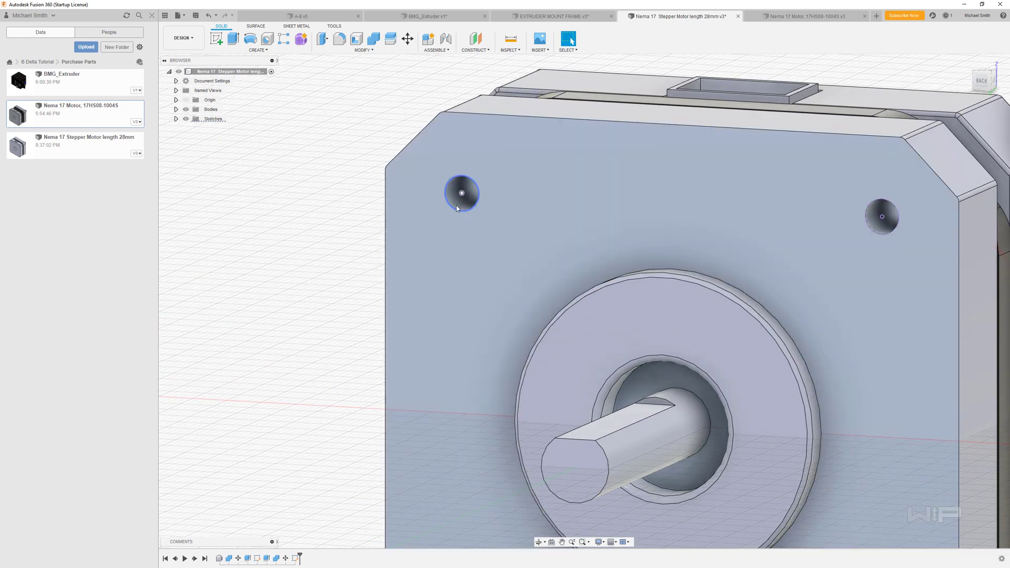
{"action": "left_click", "coordinate": [459, 203]}
{"action": "mouse_move", "coordinate": [458, 203]}
{"action": "middle_mouse_down", "text": "shift"}
{"action": "mouse_move", "coordinate": [488, 215]}
{"action": "mouse_move", "coordinate": [464, 204]}
{"action": "middle_mouse_up", "text": "shift"}
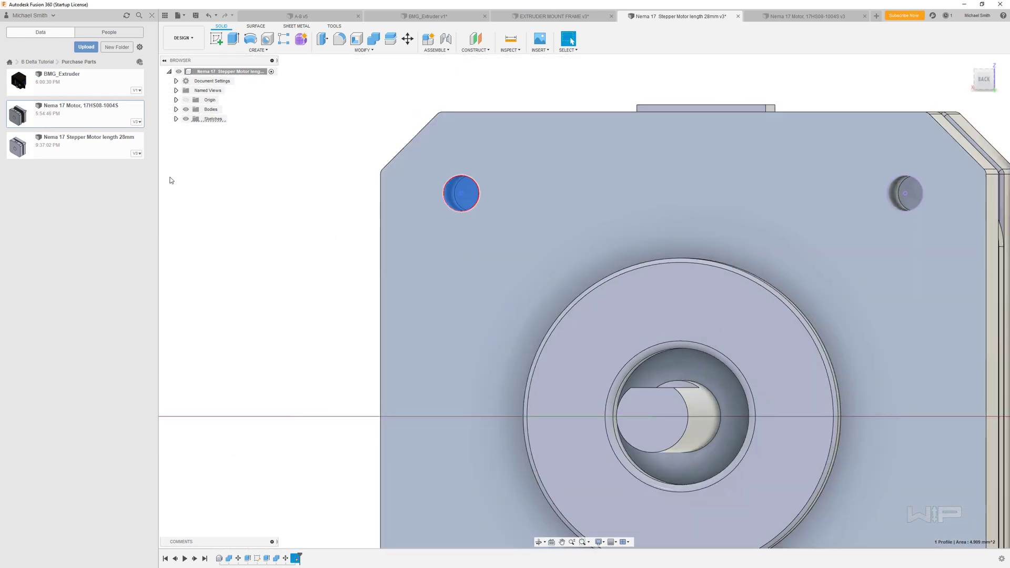
{"action": "left_click", "coordinate": [175, 119]}
{"action": "left_click", "coordinate": [193, 137]}
{"action": "left_click", "coordinate": [238, 205]}
- Delete the wall and bottom faces of all four corner mounting holes to close the shaft-side face
{"action": "left_click", "coordinate": [454, 198]}
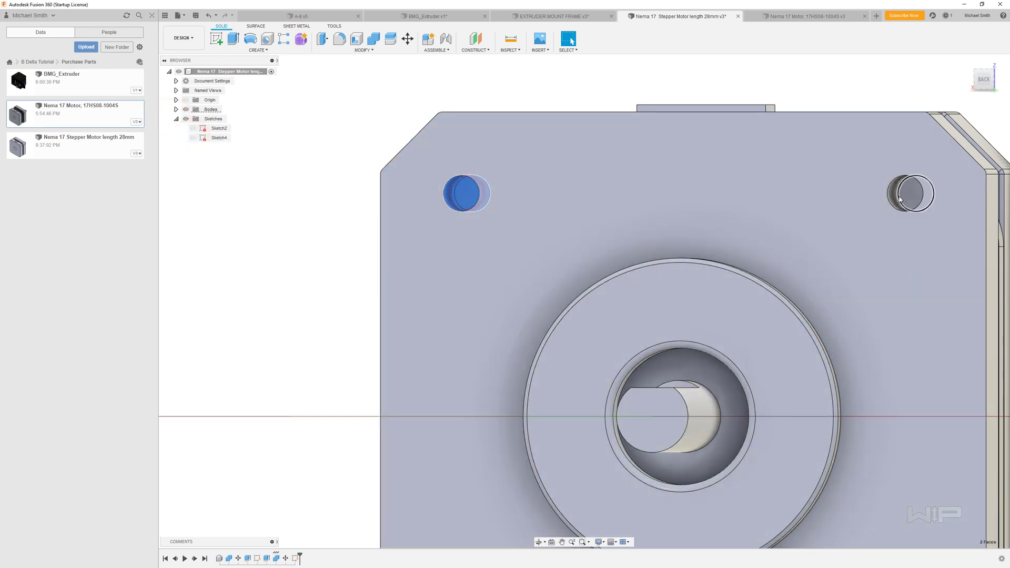
{"action": "left_click", "coordinate": [900, 199]}
{"action": "scroll", "coordinate": [847, 333], "scroll_direction": "down", "scroll_amount": 4}
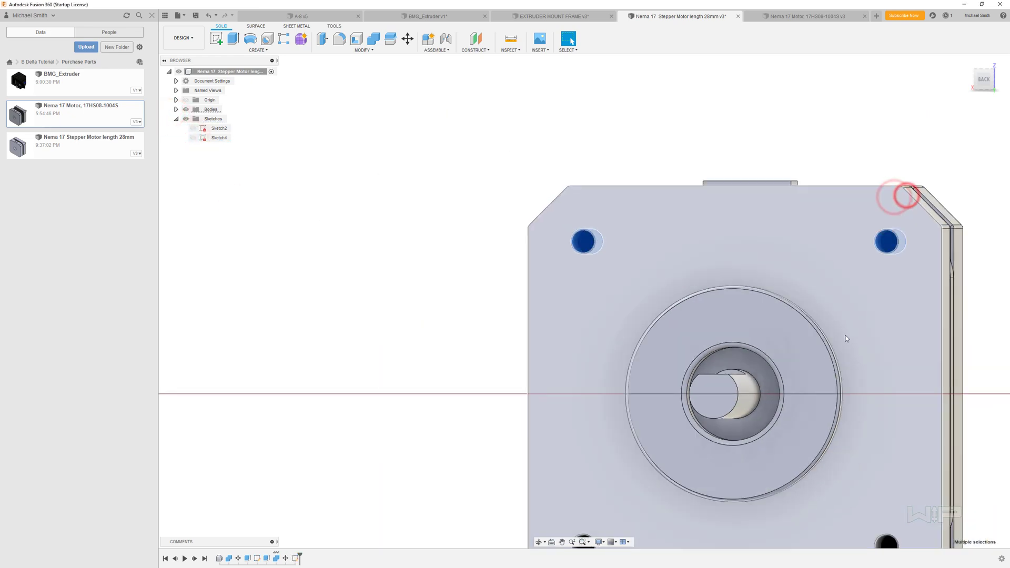
{"action": "scroll", "coordinate": [647, 379], "scroll_direction": "up", "scroll_amount": 6}
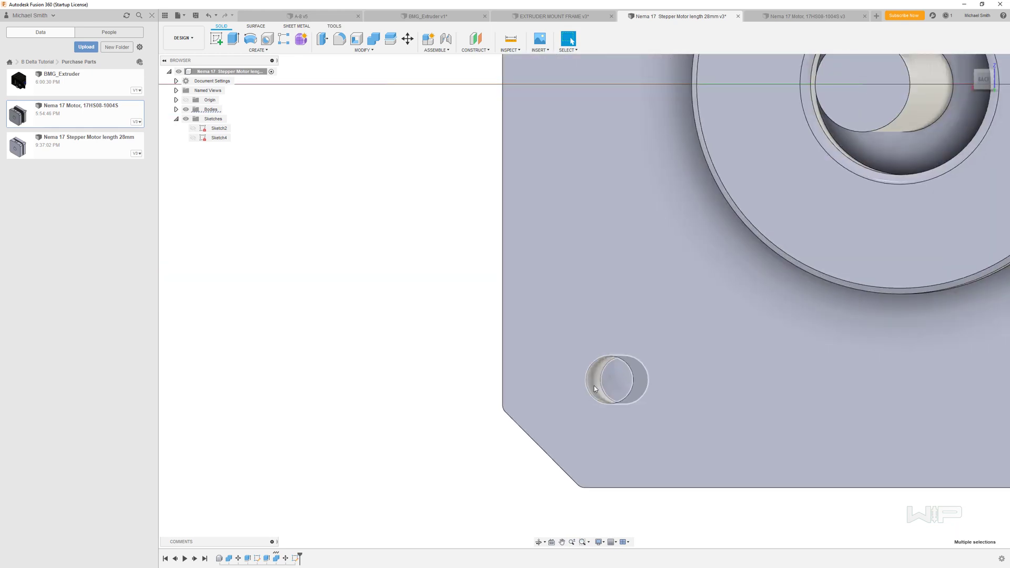
{"action": "left_click", "coordinate": [594, 386]}
{"action": "left_click", "coordinate": [606, 383], "text": "ctrl"}
{"action": "middle_click_drag", "start_coordinate": [858, 383], "coordinate": [547, 349]}
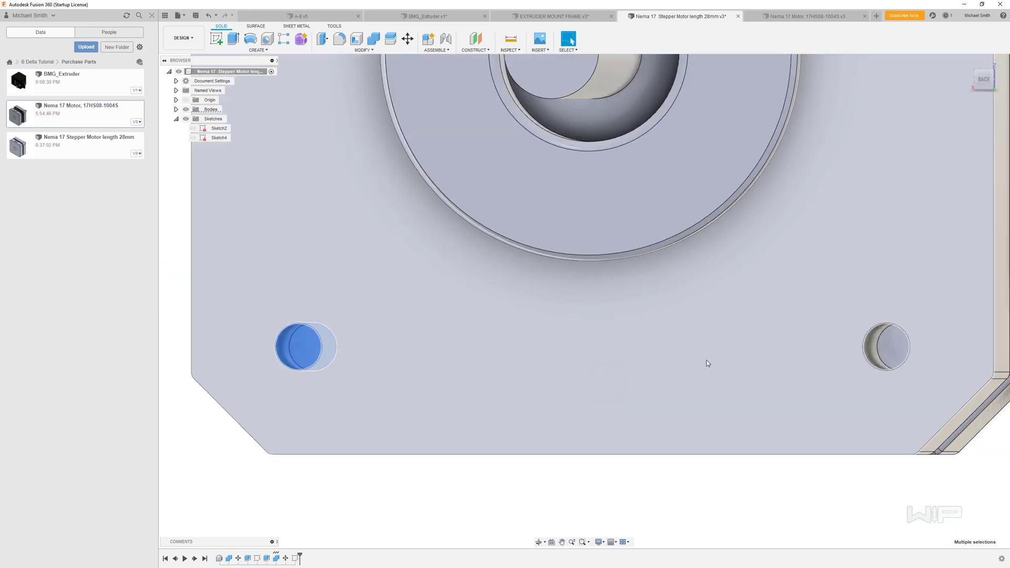
{"action": "left_click", "coordinate": [891, 349]}
{"action": "scroll", "coordinate": [722, 383], "scroll_direction": "down", "scroll_amount": 4}
{"action": "left_click", "coordinate": [608, 475]}
{"action": "scroll", "coordinate": [588, 442], "scroll_direction": "down", "scroll_amount": 2}
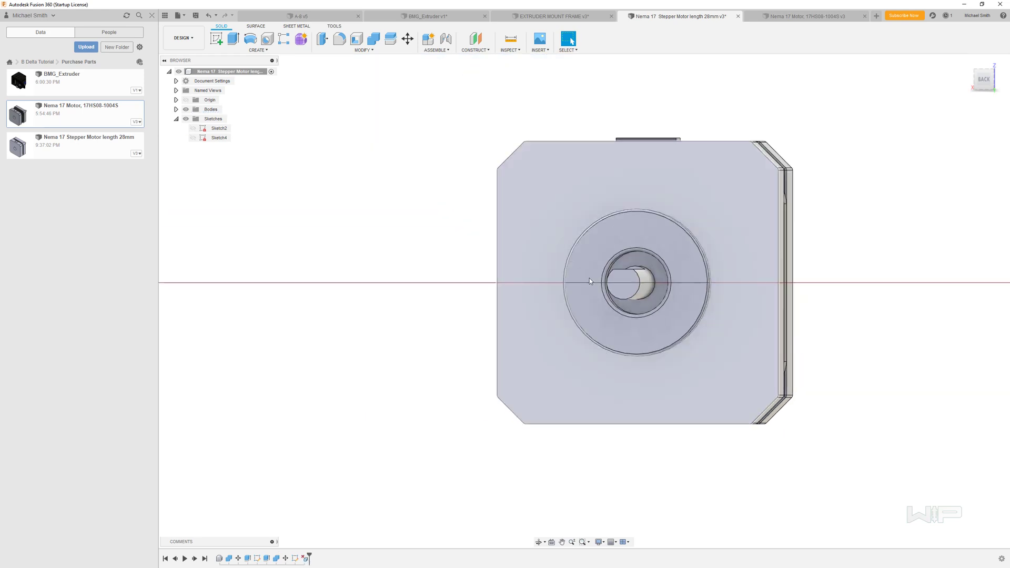
- Show the projected-circles sketch again and use Hole with multiple sketch points to place M3x0.5 tapped holes at the four corner centres
{"action": "left_click", "coordinate": [192, 138]}
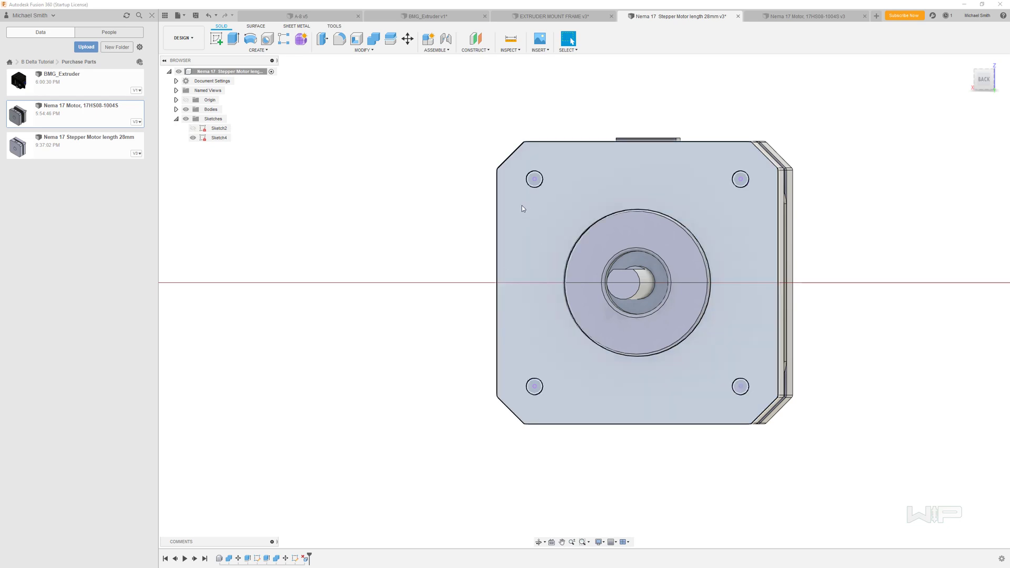
{"action": "left_click", "coordinate": [412, 329]}
{"action": "middle_click_drag", "start_coordinate": [443, 338], "coordinate": [467, 290], "text": "shift"}
{"action": "left_click", "coordinate": [266, 38]}
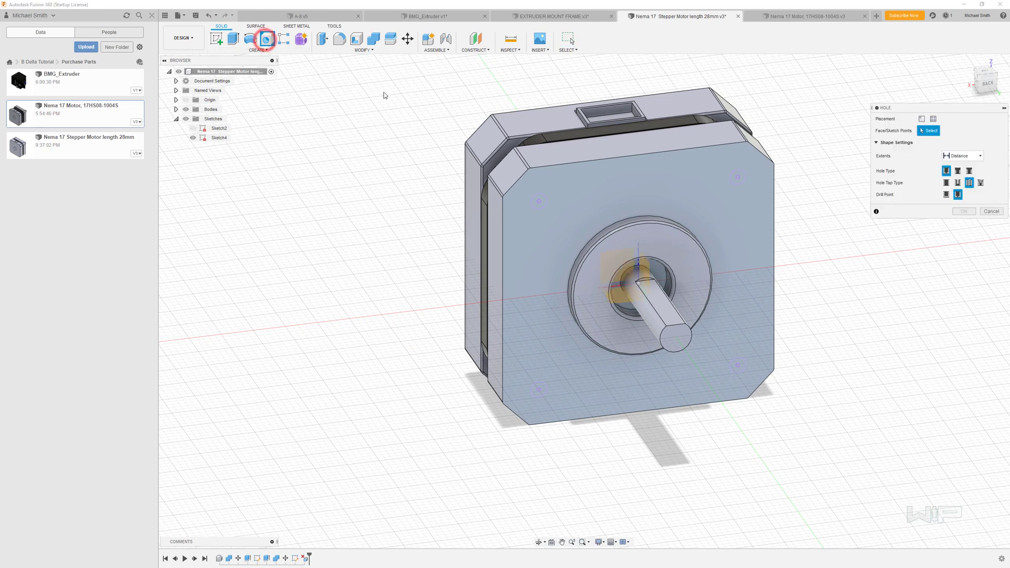
{"action": "left_click", "coordinate": [933, 119]}
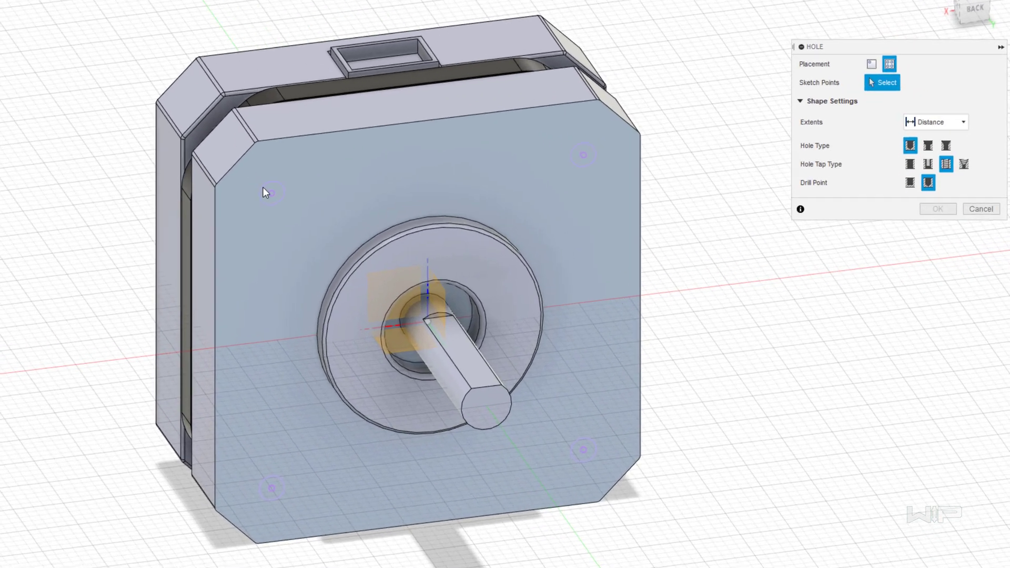
{"action": "left_click", "coordinate": [271, 192]}
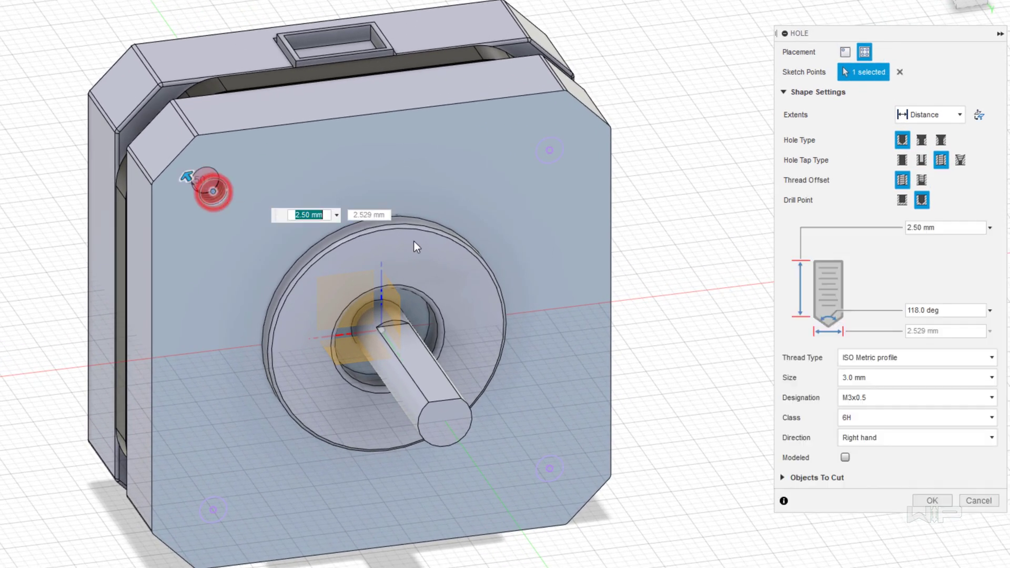
{"action": "left_click", "coordinate": [548, 151]}
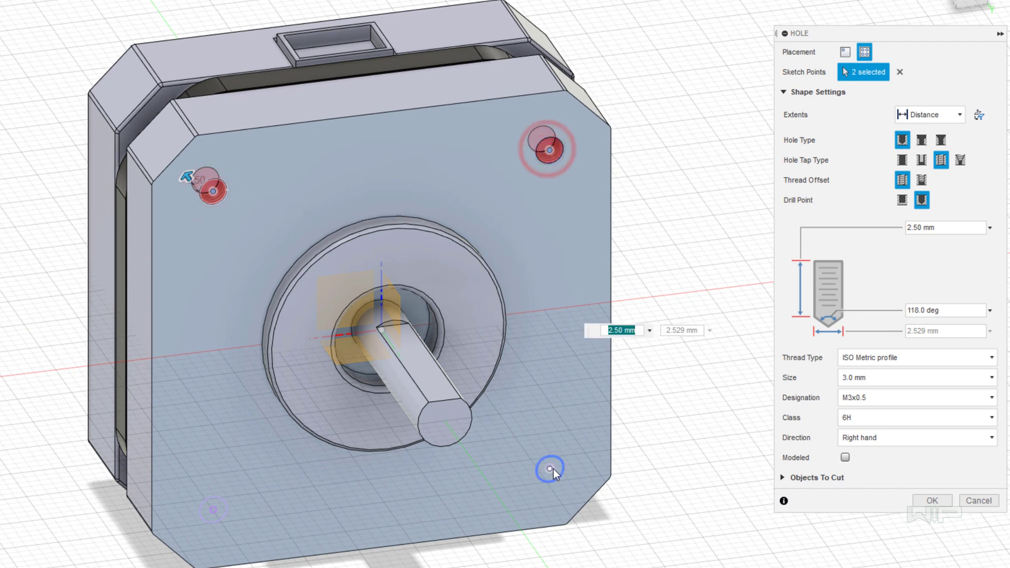
{"action": "left_click", "coordinate": [549, 469]}
{"action": "left_click", "coordinate": [213, 509]}
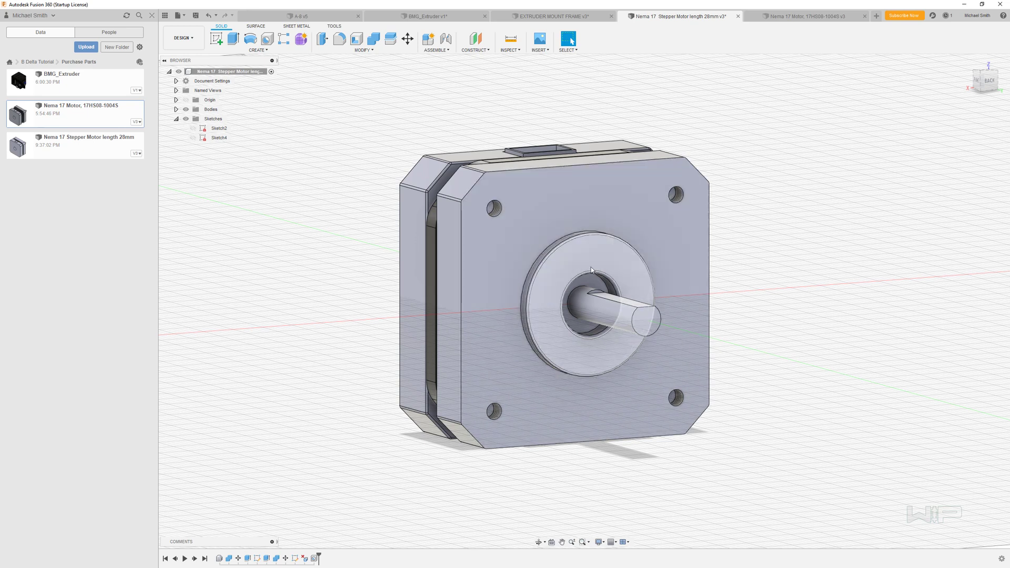
- Save the shortened 28 mm motor design and close its document
{"action": "scroll", "coordinate": [512, 219], "scroll_direction": "up", "scroll_amount": 3}
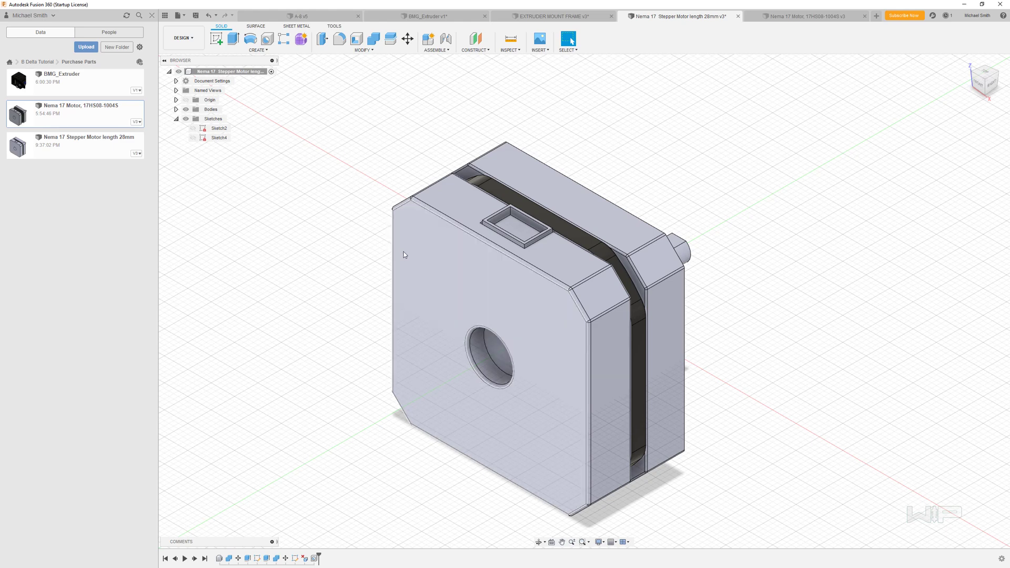
{"action": "key", "text": "alt+Tab"}
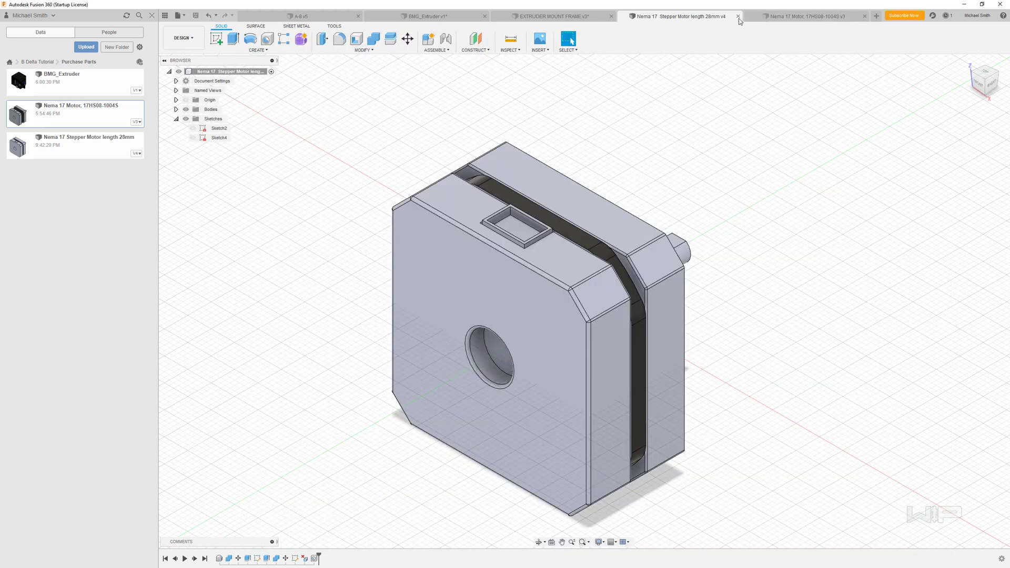
{"action": "left_click", "coordinate": [738, 16]}
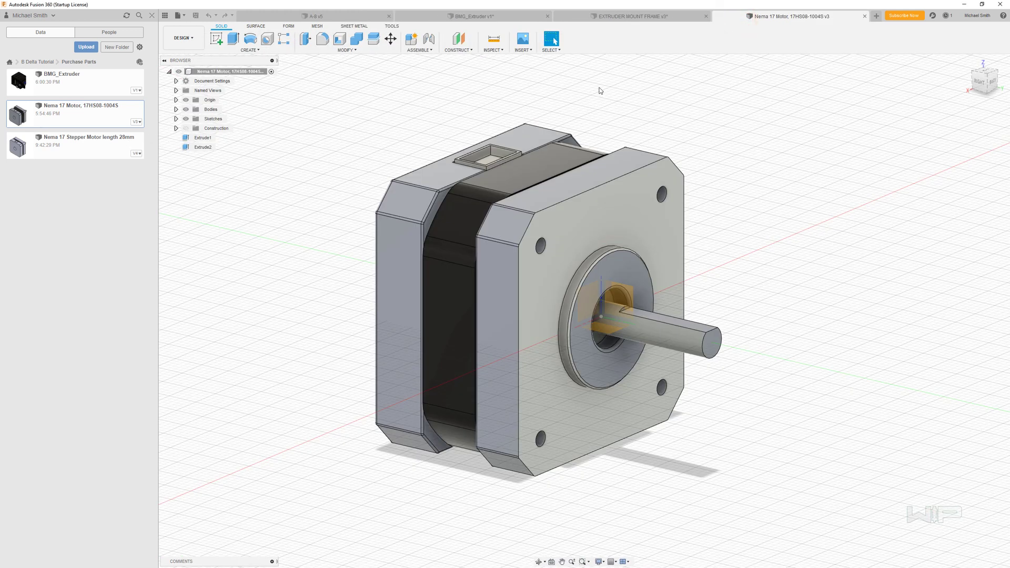
- Rename the Nema 17 Stepper Motor length 28mm file as "Nema 17 Stepper Motor Template"
{"action": "right_click", "coordinate": [84, 145]}
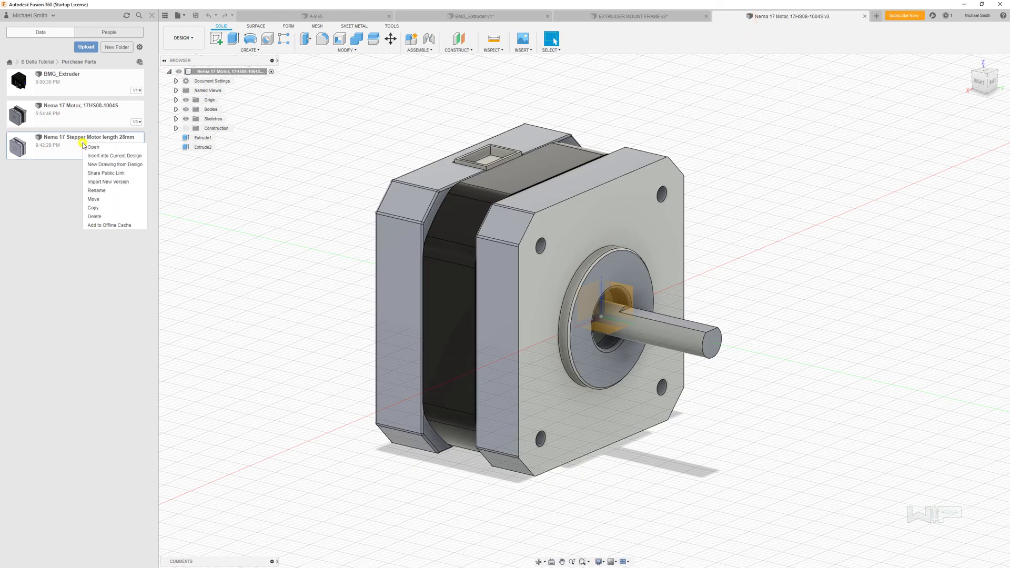
{"action": "left_click", "coordinate": [100, 188]}
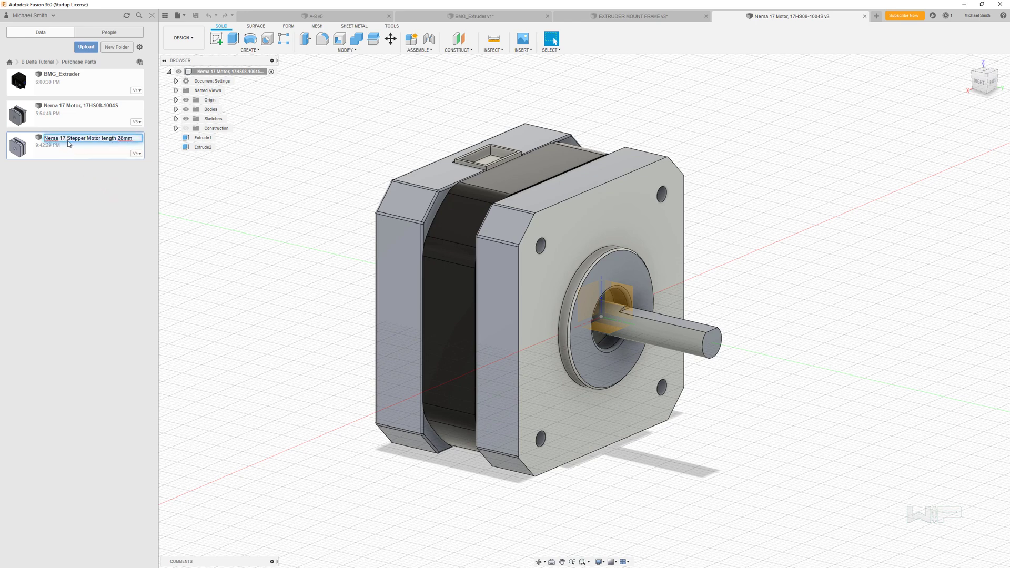
{"action": "left_click_drag", "start_coordinate": [102, 139], "coordinate": [155, 142]}
{"action": "type", "text": "Template"}
{"action": "key", "text": "Return"}
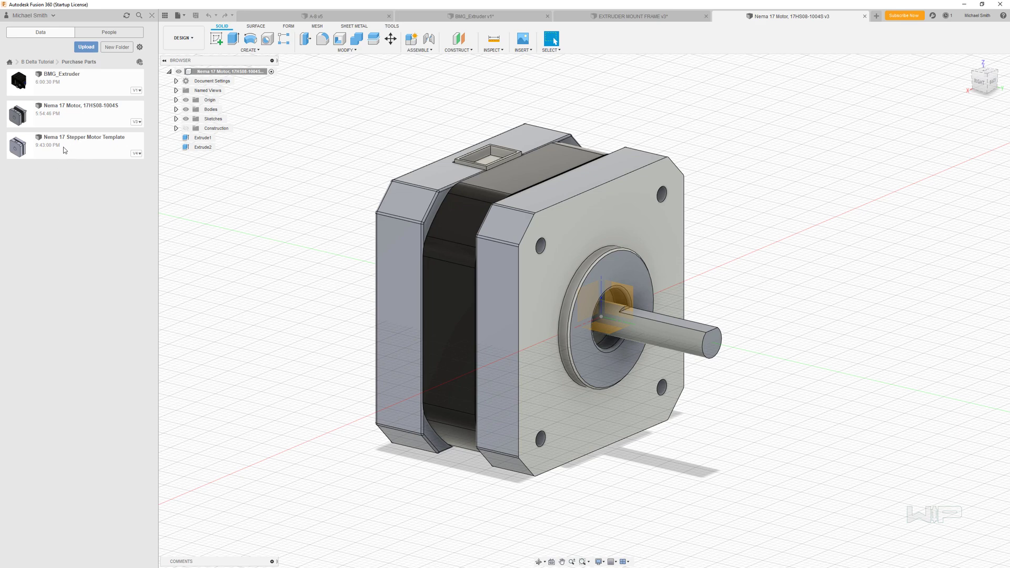
- Copy the Nema 17 Stepper Motor Template within the Purchase Parts folder and open the copy
{"action": "right_click", "coordinate": [64, 149]}
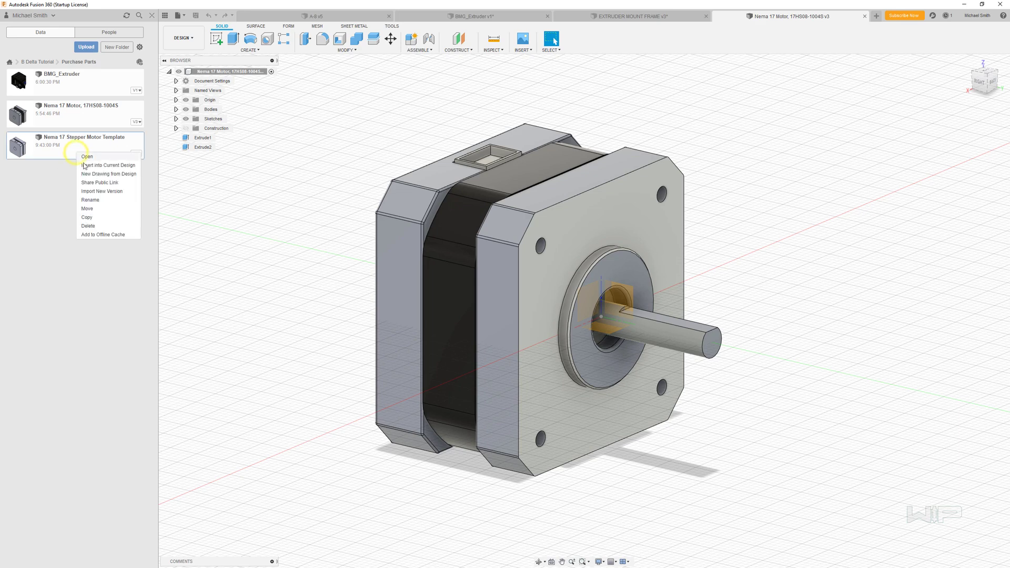
{"action": "left_click", "coordinate": [87, 215]}
{"action": "left_click", "coordinate": [627, 362]}
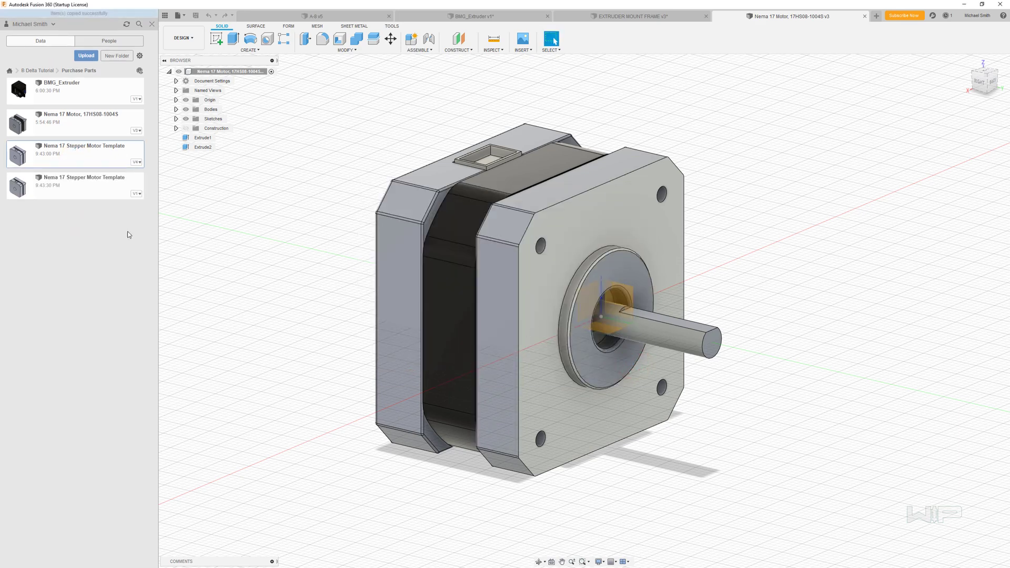
{"action": "left_click", "coordinate": [91, 183]}
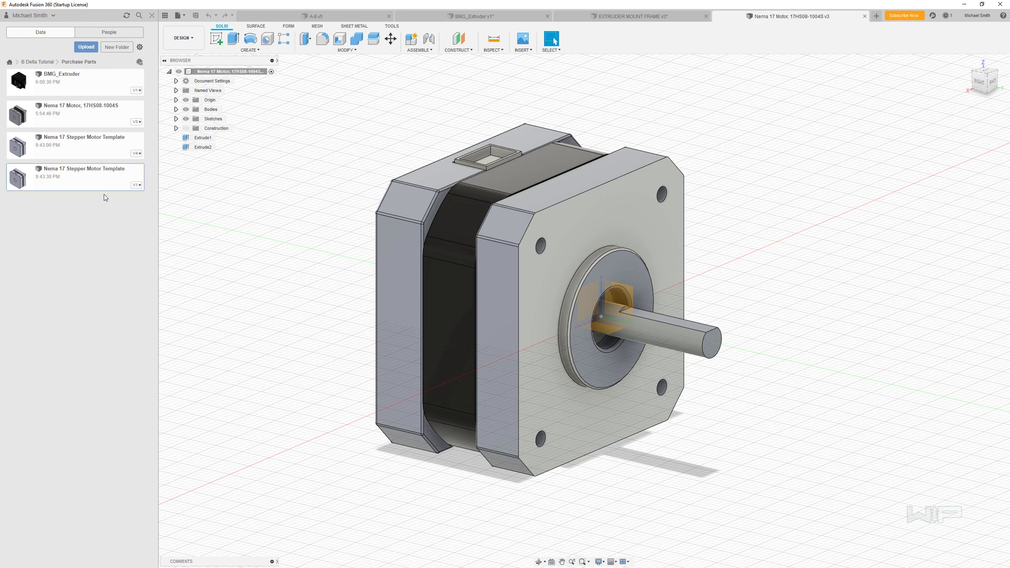
{"action": "right_click", "coordinate": [90, 174]}
{"action": "left_click", "coordinate": [105, 177]}
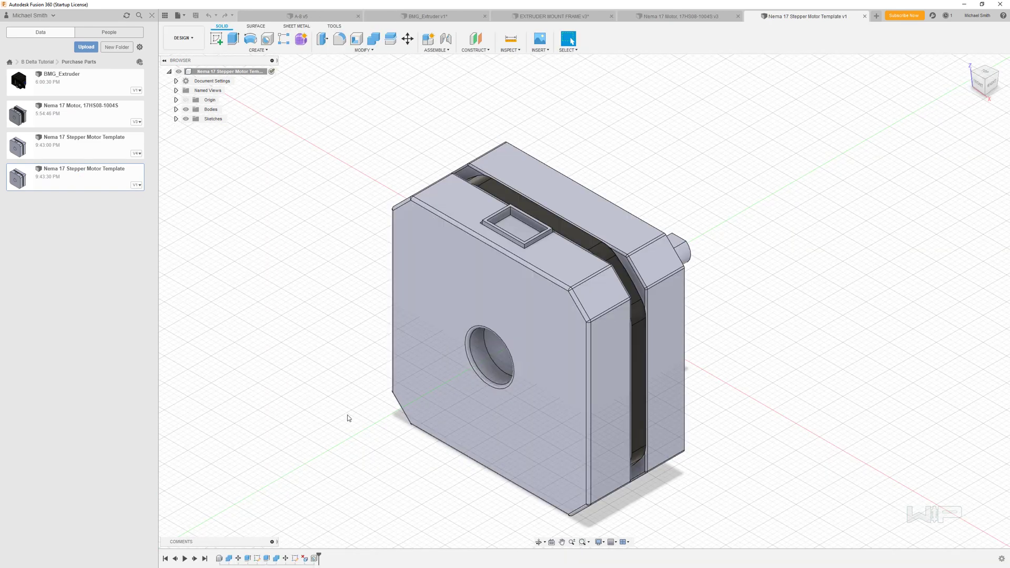
- Open the back cover's Move feature for editing and check the Nema 17 motor body lengths on the StepperOnline page in the browser
{"action": "right_click", "coordinate": [238, 558]}
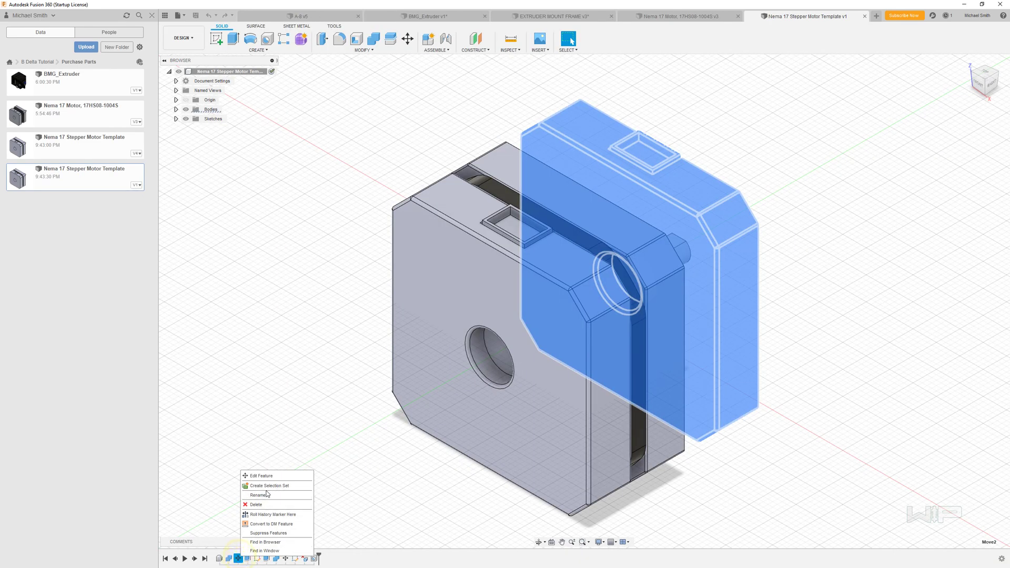
{"action": "left_click", "coordinate": [261, 475]}
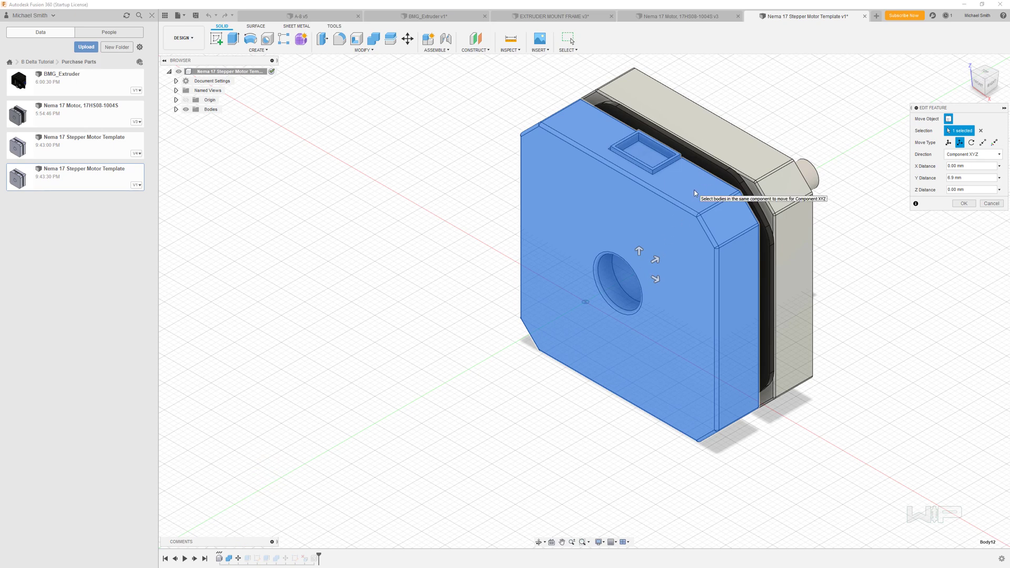
{"action": "key", "text": "alt+Tab"}
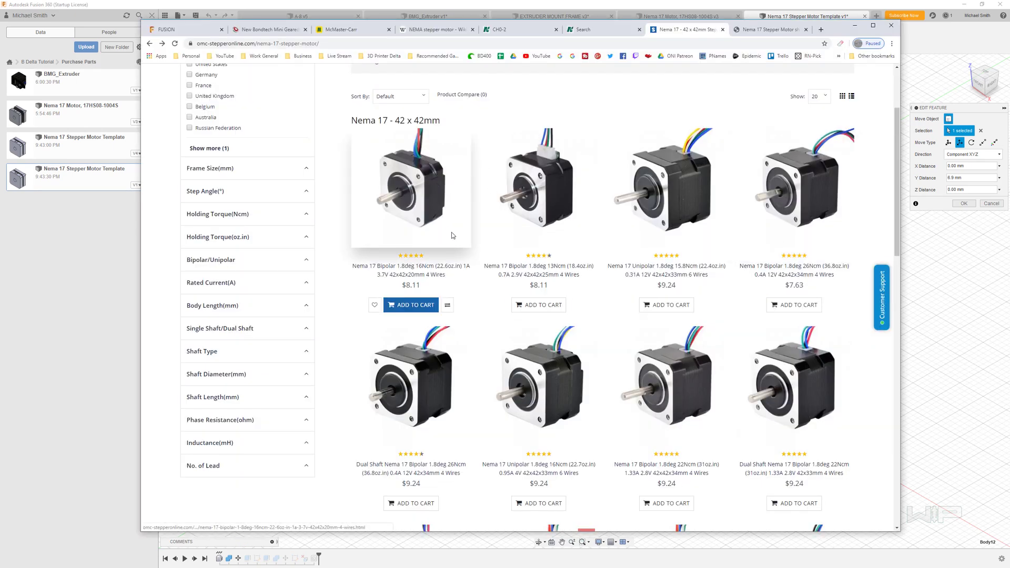
{"action": "scroll", "coordinate": [449, 228], "scroll_direction": "down", "scroll_amount": 5}
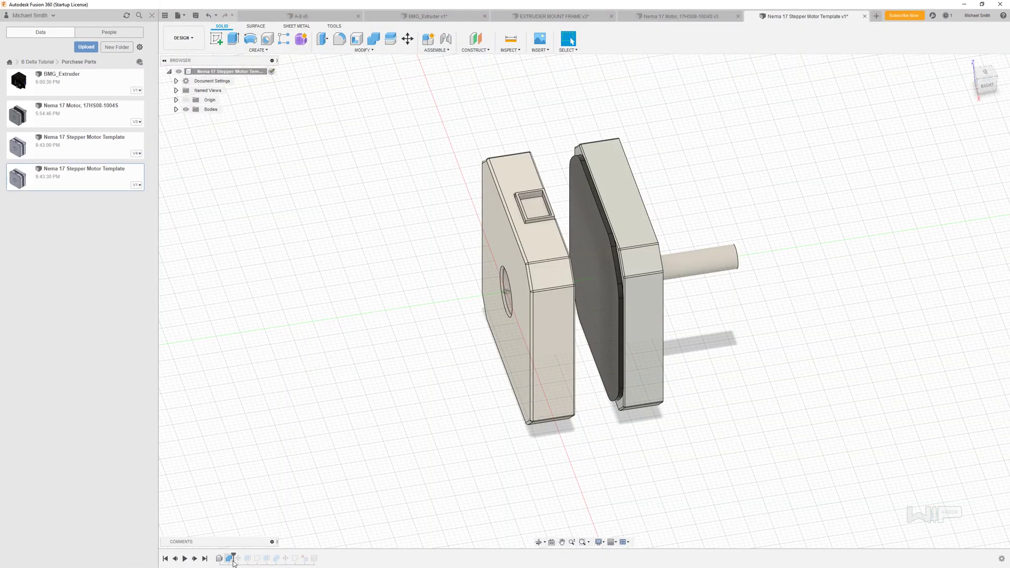
- With the timeline rolled back before the Move feature, measure the motor's body length from the back cover's outer face to the front plate
{"action": "left_click", "coordinate": [510, 38]}
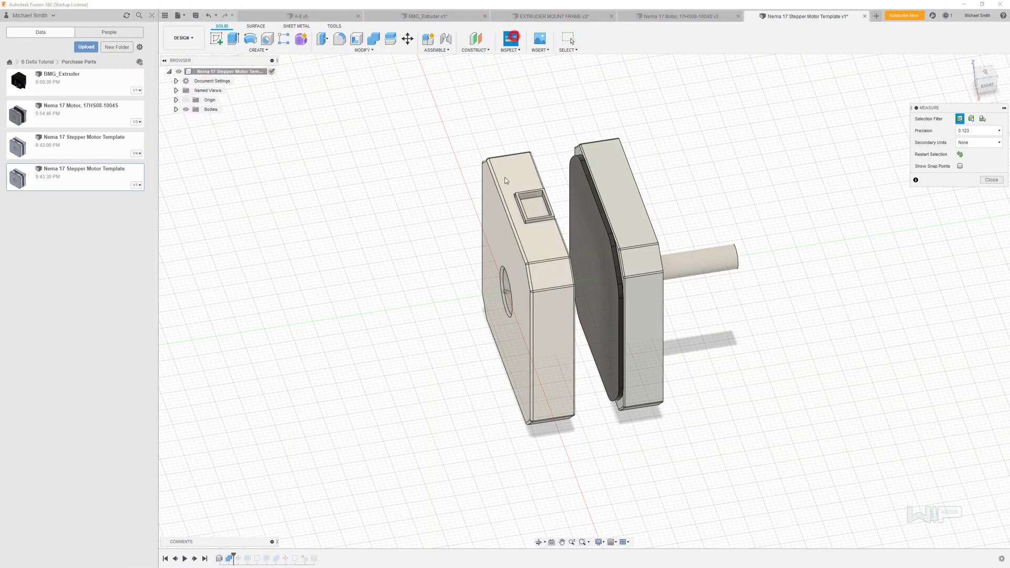
{"action": "left_click", "coordinate": [495, 219]}
{"action": "middle_click_drag", "start_coordinate": [492, 219], "coordinate": [579, 215], "text": "shift"}
{"action": "left_click", "coordinate": [655, 203]}
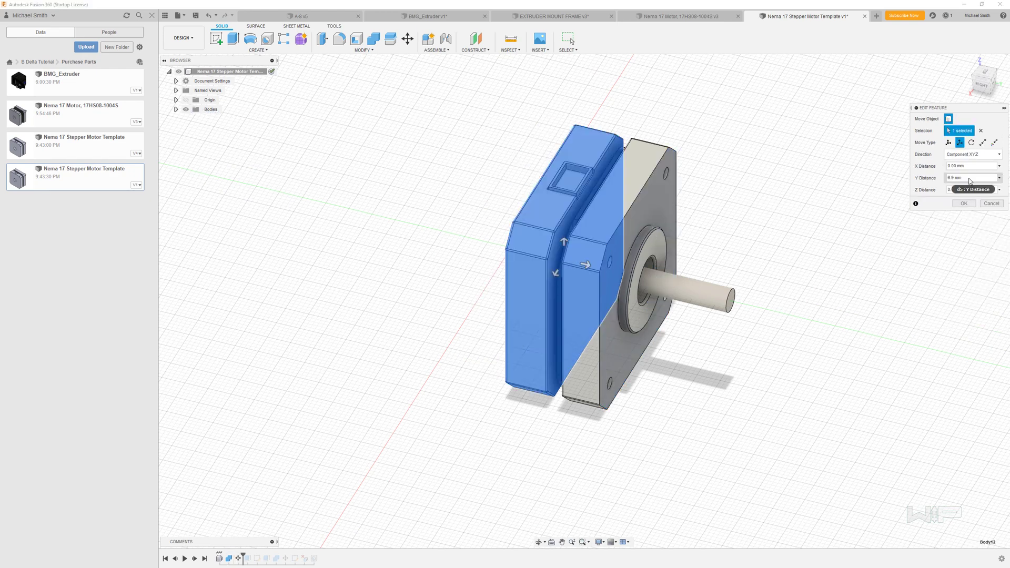
- Set the back cover's Move Y distance to -11.6 mm and roll the timeline forward to its end
{"action": "left_click", "coordinate": [967, 178]}
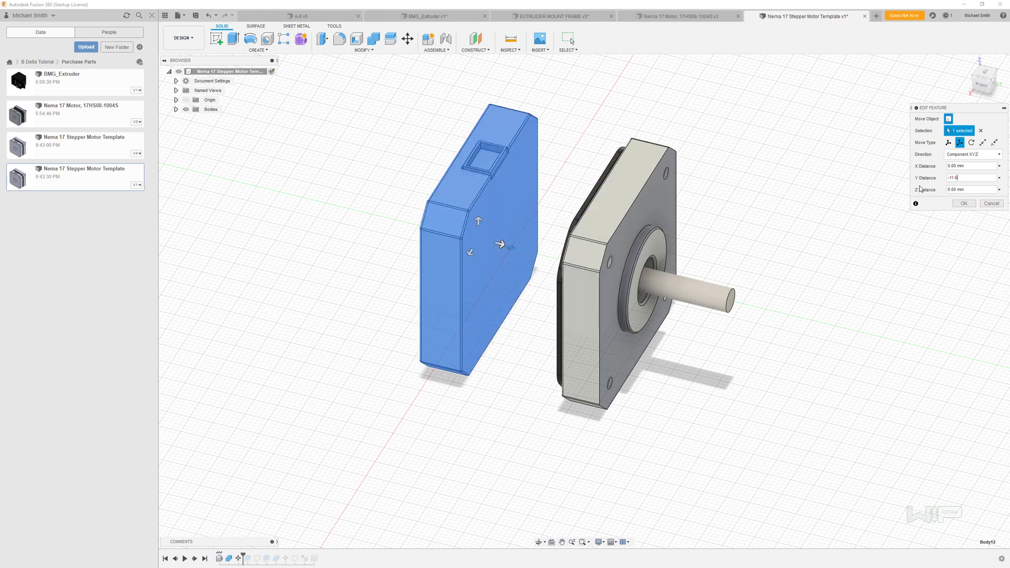
{"action": "left_click", "coordinate": [959, 203]}
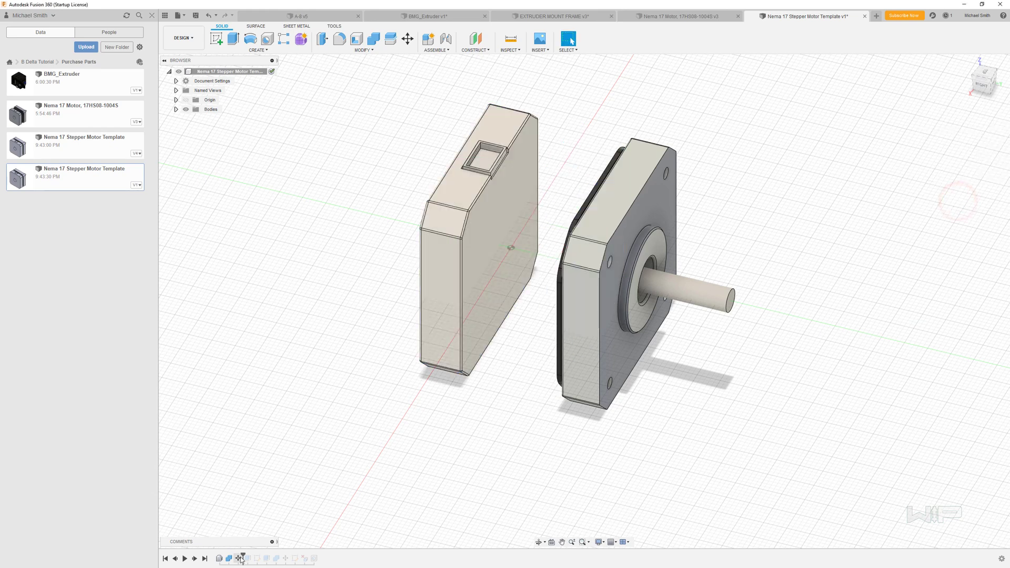
{"action": "left_click_drag", "start_coordinate": [243, 556], "coordinate": [319, 557]}
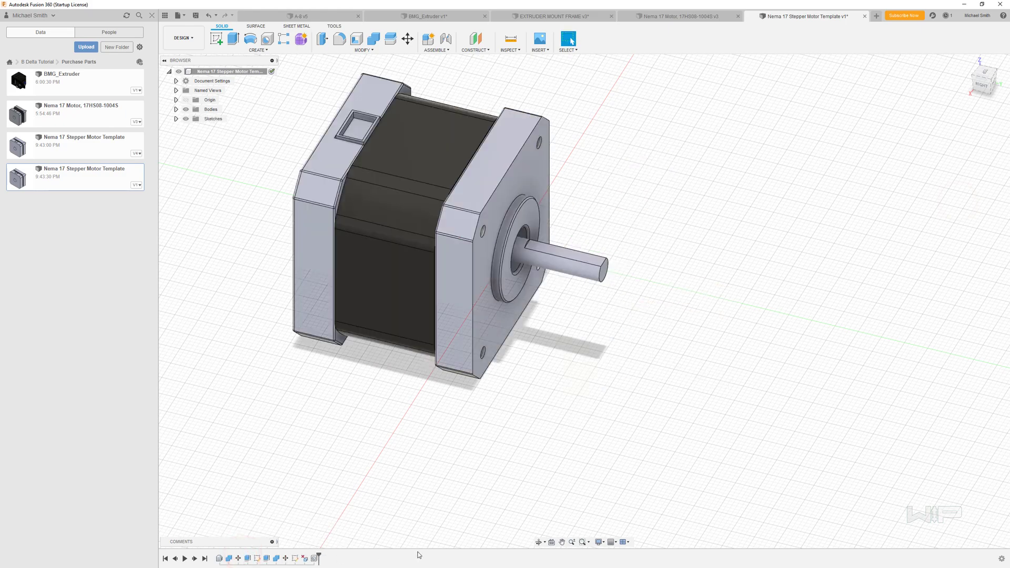
- Save the lengthened motor copy in its home view and close its document
{"action": "scroll", "coordinate": [446, 392], "scroll_direction": "down", "scroll_amount": 2}
{"action": "middle_click_drag", "start_coordinate": [446, 392], "coordinate": [614, 291], "text": "shift"}
{"action": "left_click", "coordinate": [966, 72]}
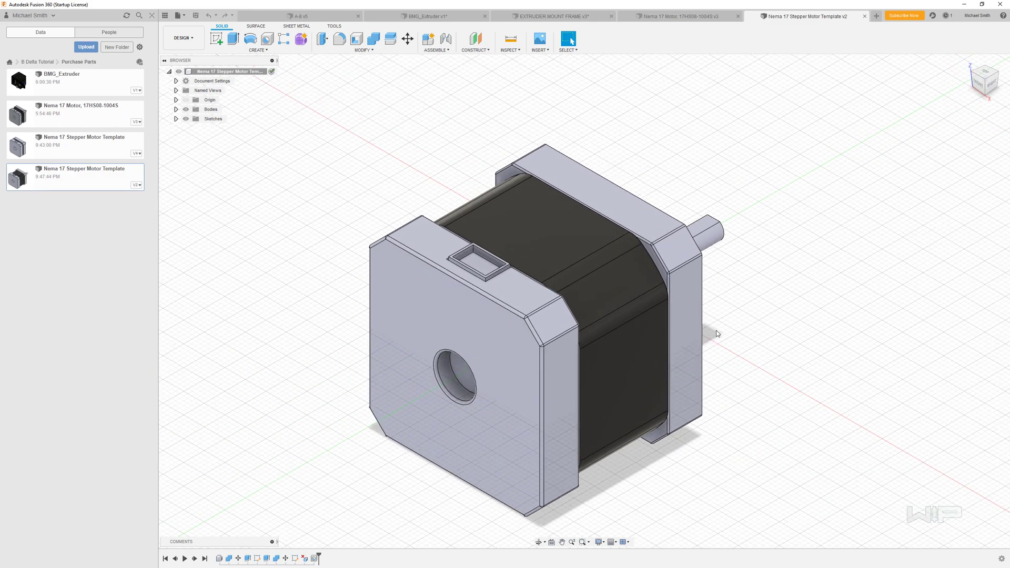
{"action": "middle_click_drag", "start_coordinate": [732, 329], "coordinate": [681, 320], "text": "shift"}
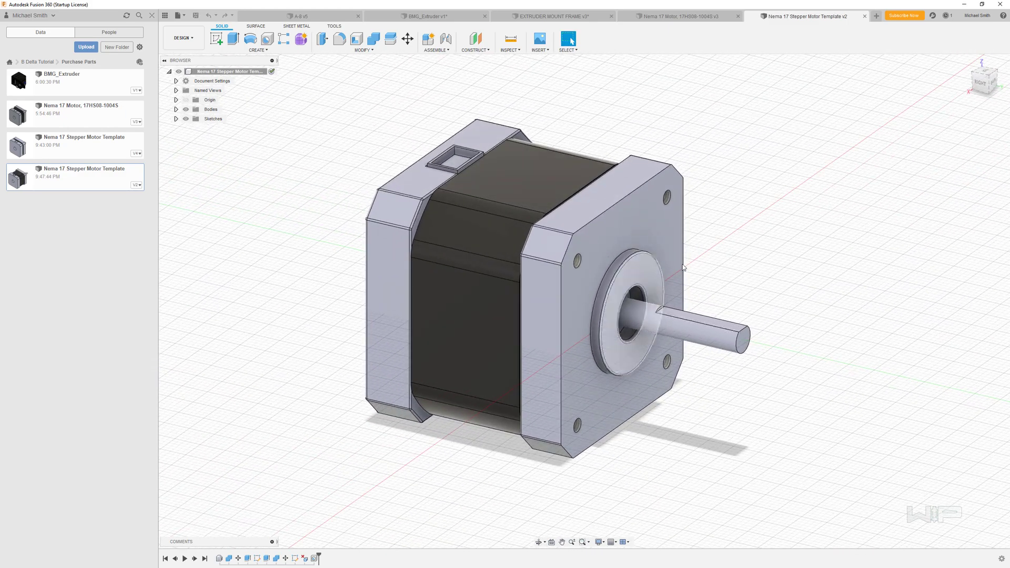
{"action": "left_click", "coordinate": [864, 16]}
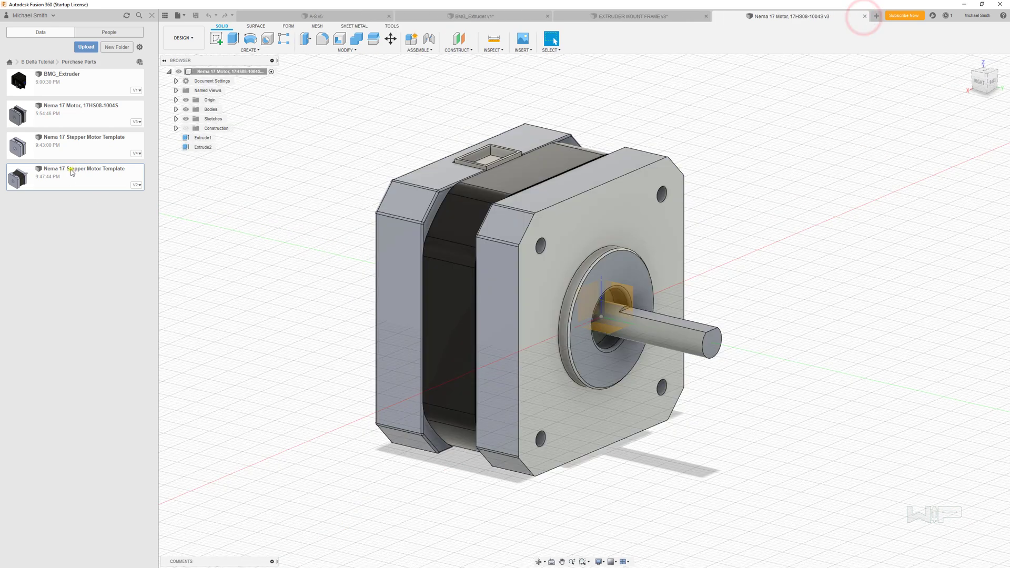
- Rename the lengthened motor copy as "Nema 17 Stepper Motor, 17HS15-0854S"
{"action": "right_click", "coordinate": [72, 177]}
{"action": "left_click", "coordinate": [85, 217]}
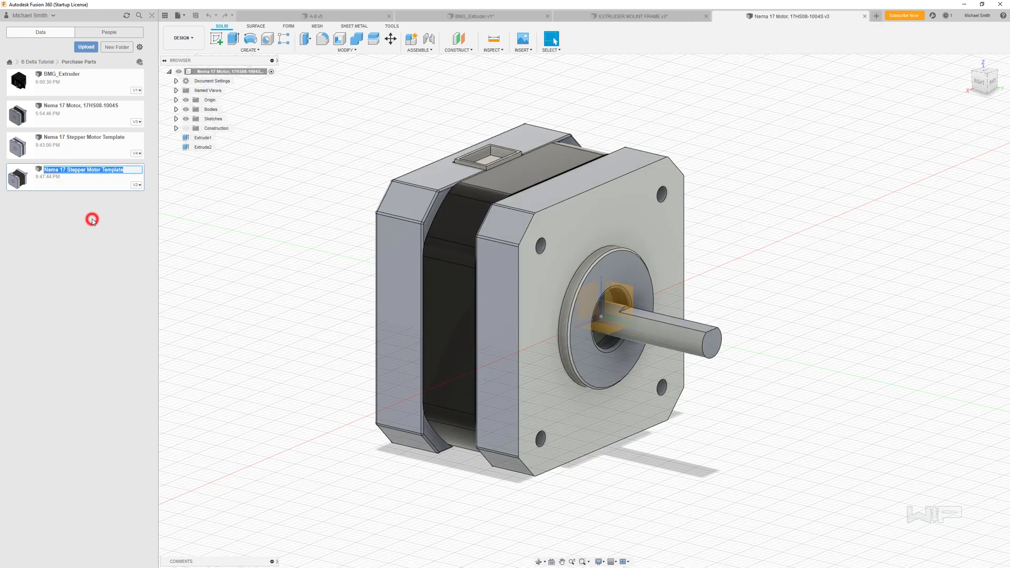
{"action": "left_click", "coordinate": [73, 170]}
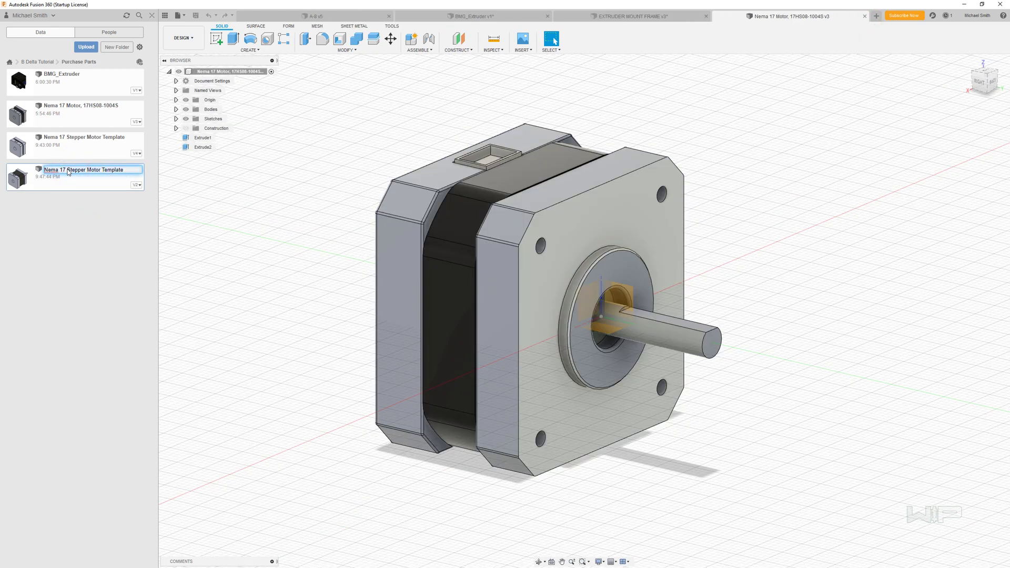
{"action": "left_click_drag", "start_coordinate": [70, 171], "coordinate": [150, 171]}
{"action": "key", "text": "BackSpace"}
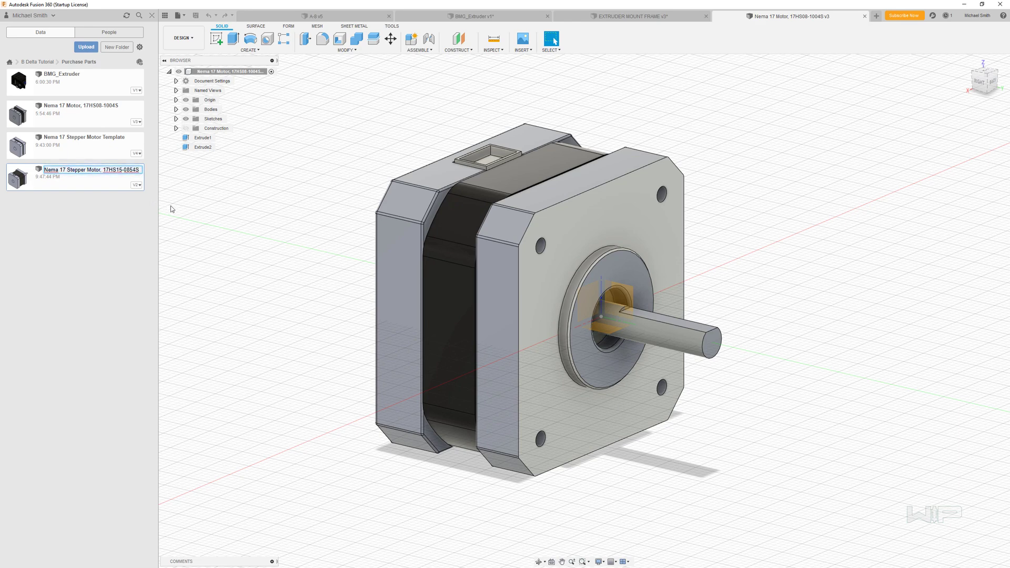
{"action": "key", "text": "Return"}
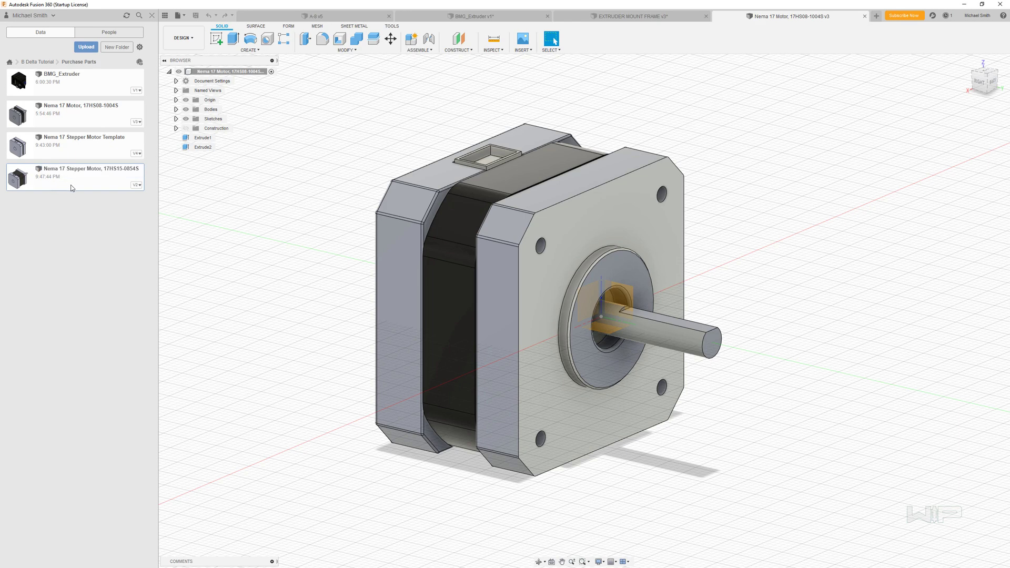
- Open the 17HS15-0854S motor design to check it from the shaft side, and return to the A-8 assembly document
{"action": "double_click", "coordinate": [72, 182]}
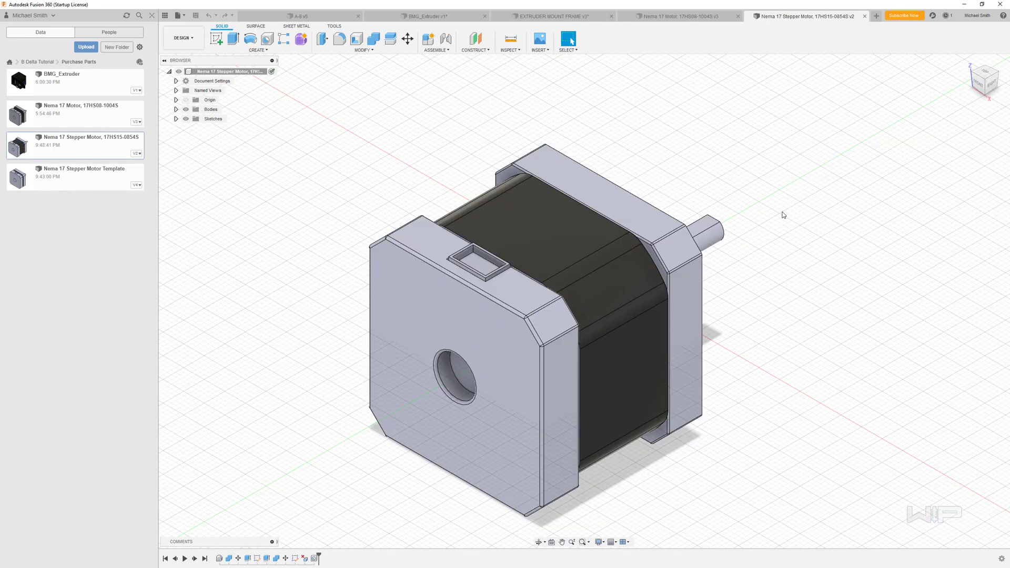
{"action": "middle_click_drag", "start_coordinate": [792, 275], "coordinate": [738, 302], "text": "shift"}
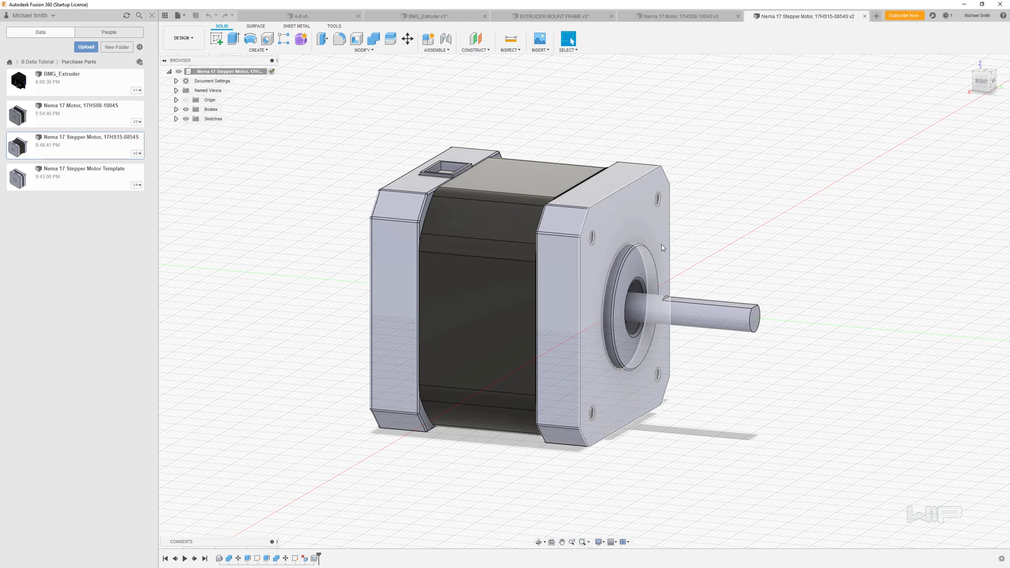
{"action": "middle_click_drag", "start_coordinate": [767, 210], "coordinate": [725, 260], "text": "shift"}
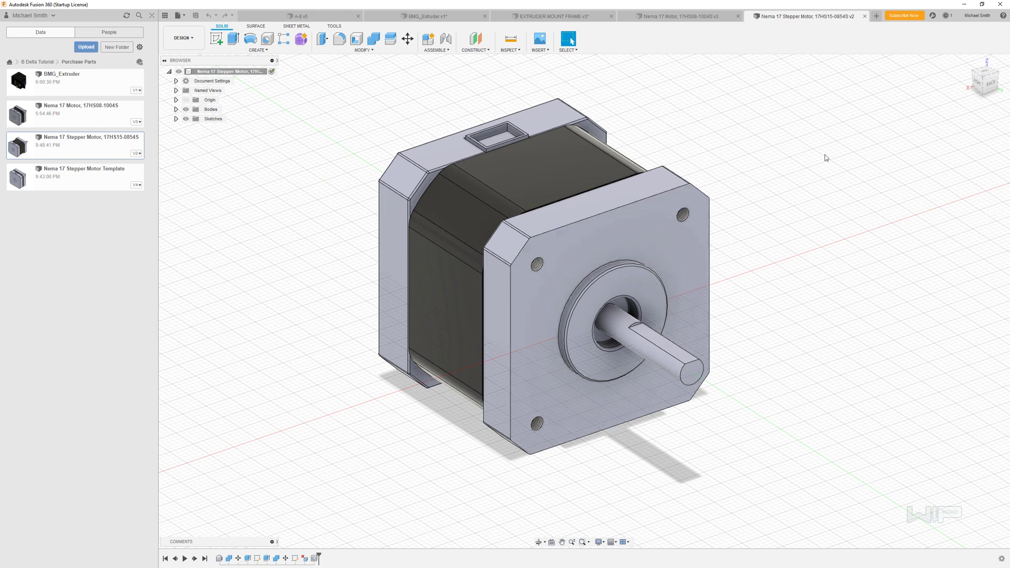
{"action": "left_click", "coordinate": [968, 62]}
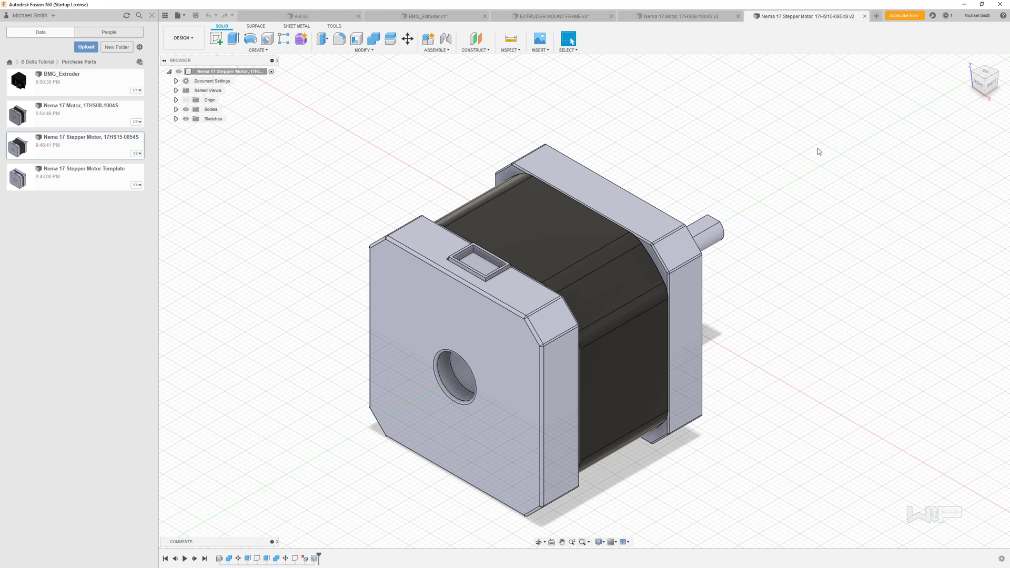
{"action": "left_click", "coordinate": [307, 18]}
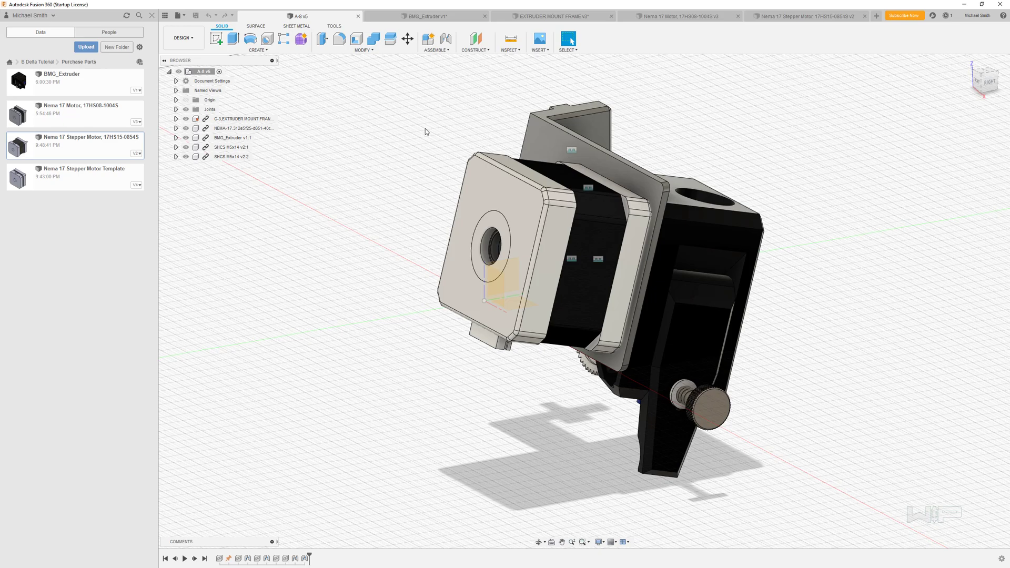